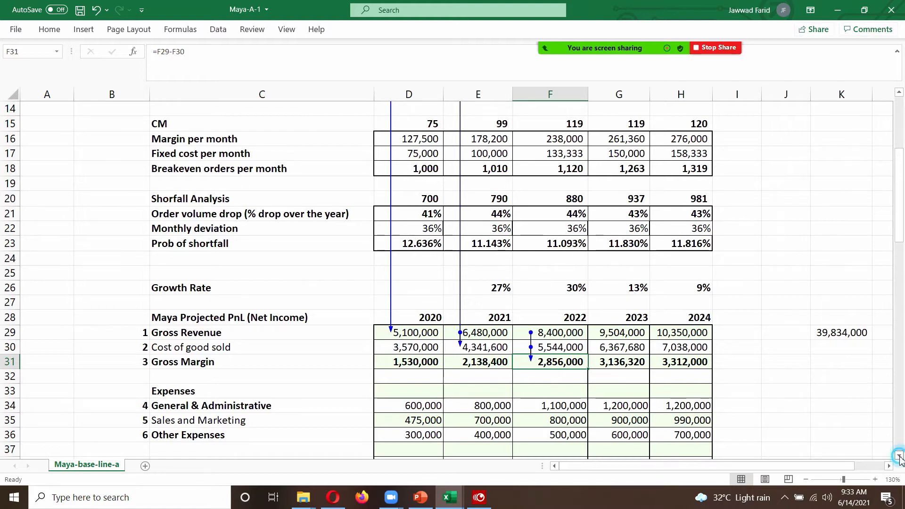
# Select the General & Administrative expenses for 2020 through 2024 in the projected PnL.
pyautogui.click(899, 456)
pyautogui.click(898, 456)
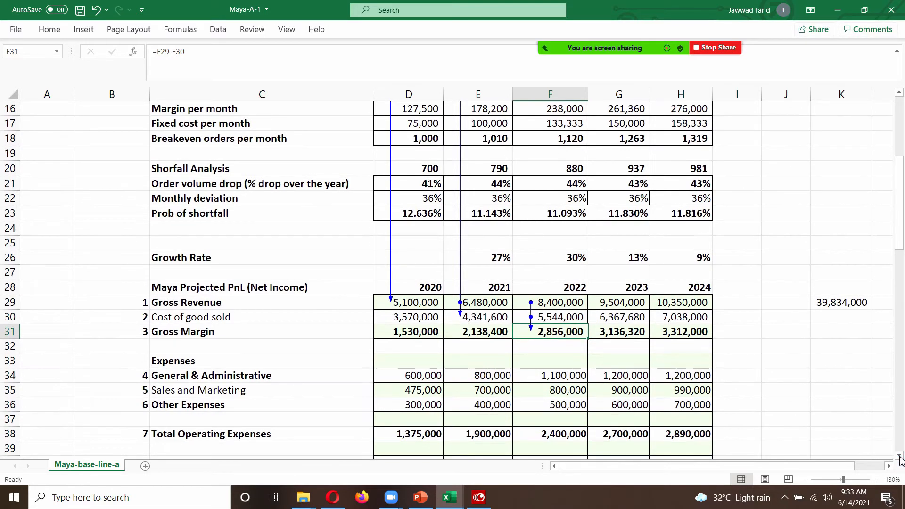
pyautogui.click(899, 457)
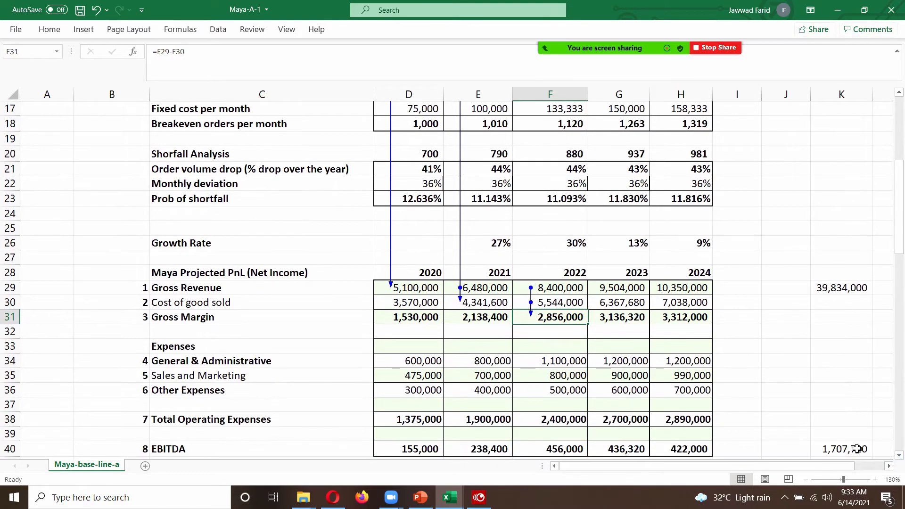
pyautogui.click(404, 360)
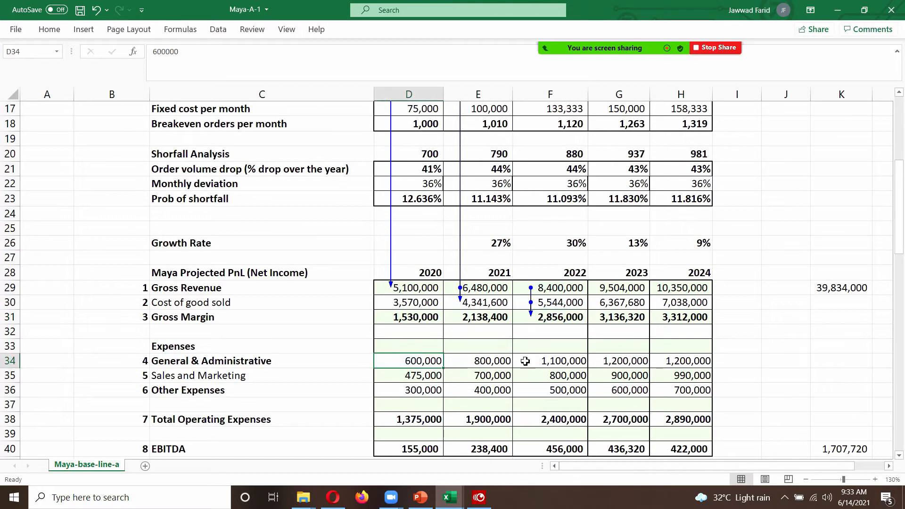
pyautogui.keyDown('shift'); pyautogui.click(677, 361); pyautogui.keyUp('shift')
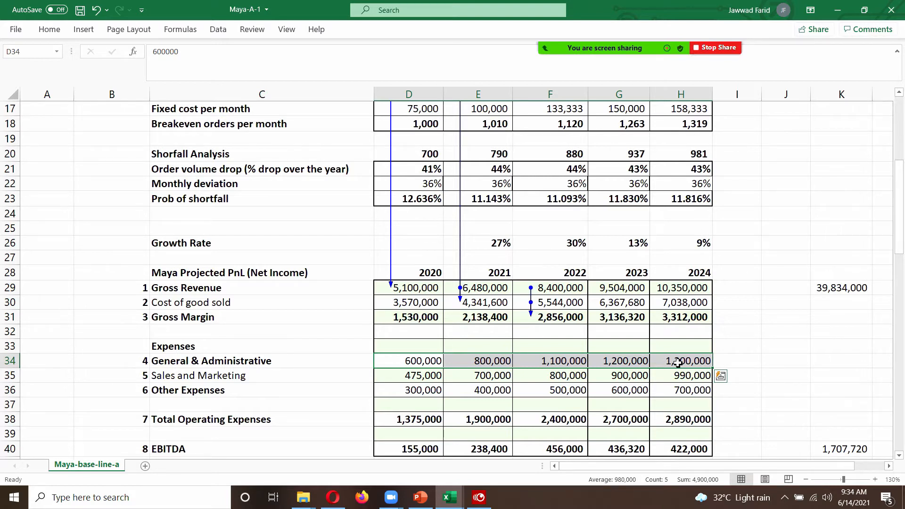
# Examine the Sales and Marketing and Other Expenses rows across to 2024.
pyautogui.press('Down')
pyautogui.press('Up')
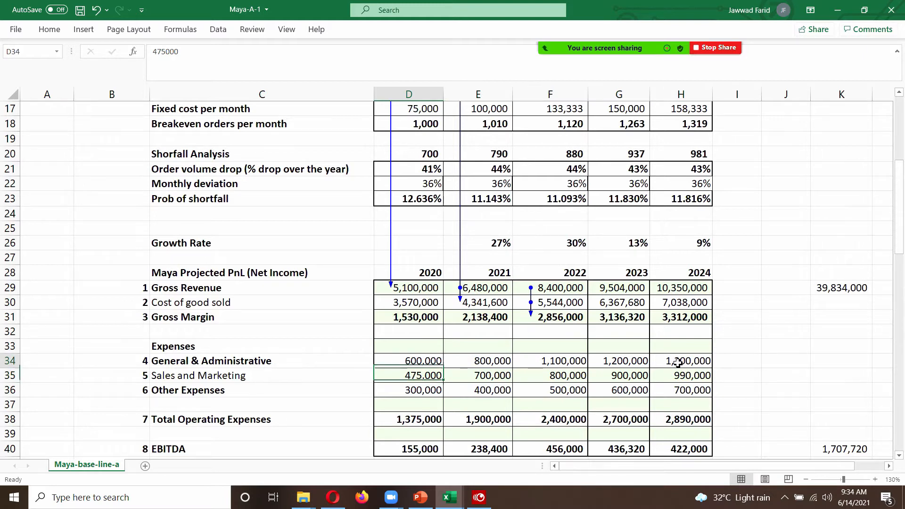
pyautogui.press('Down')
pyautogui.press('Down')
pyautogui.press('Right')
pyautogui.press('Right')
pyautogui.press('Right')
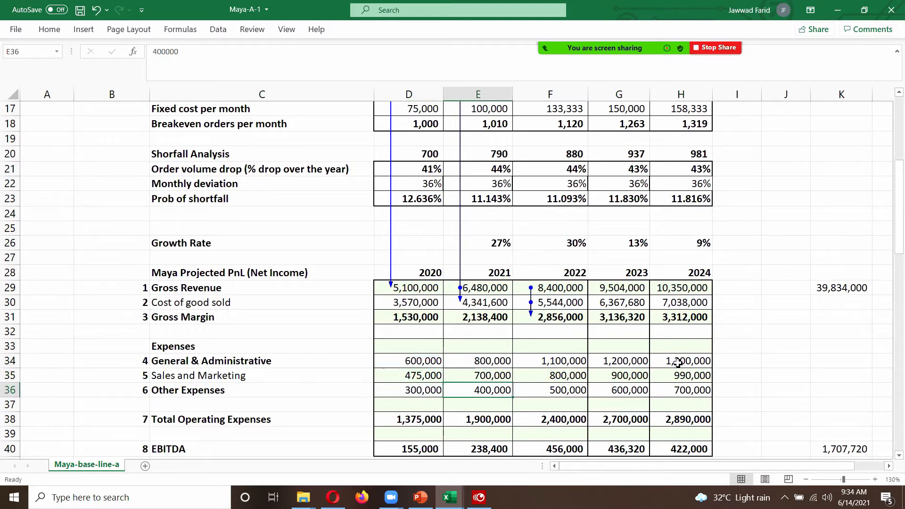
pyautogui.press('Right')
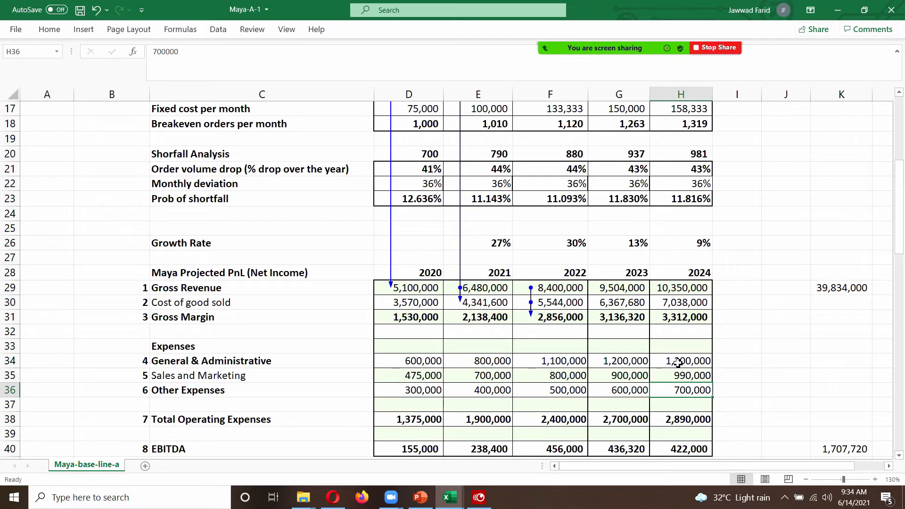
# Trace the precedents of the 2024 Total Operating Expenses in cell H38.
pyautogui.press('Down')
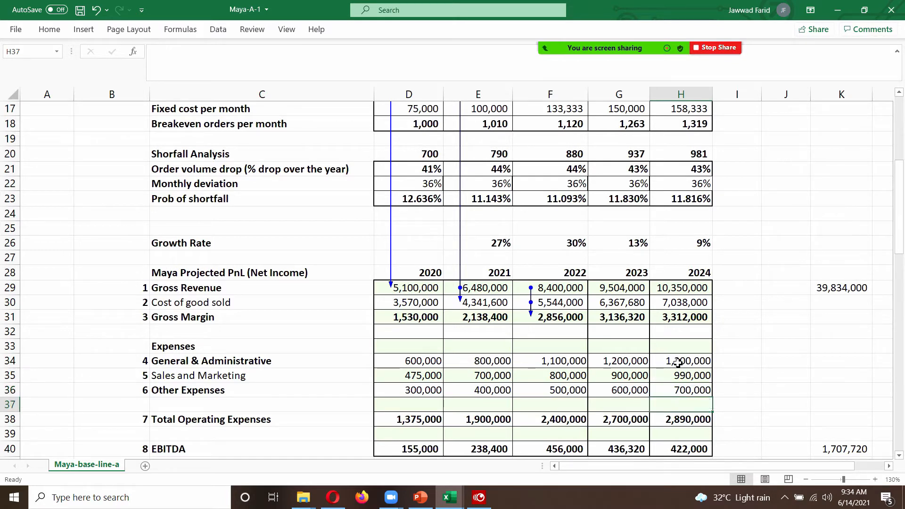
pyautogui.press('Down')
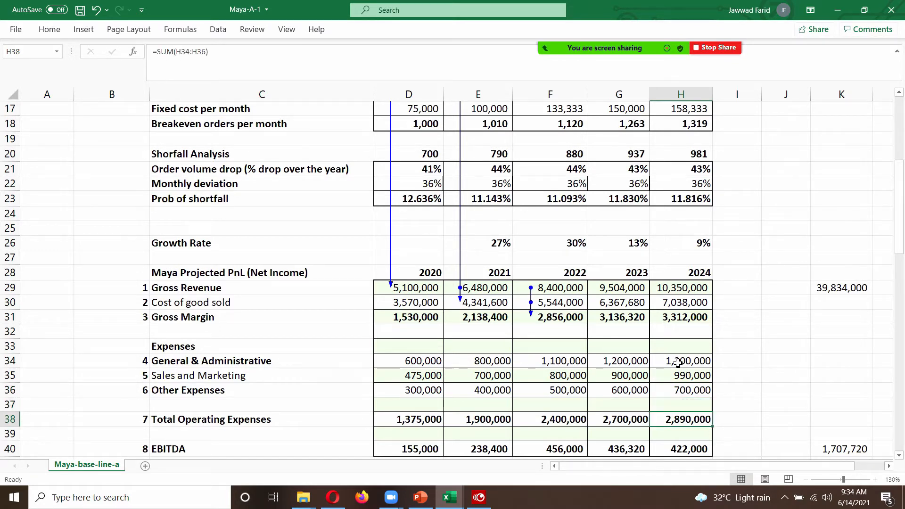
pyautogui.click(179, 32)
pyautogui.click(473, 49)
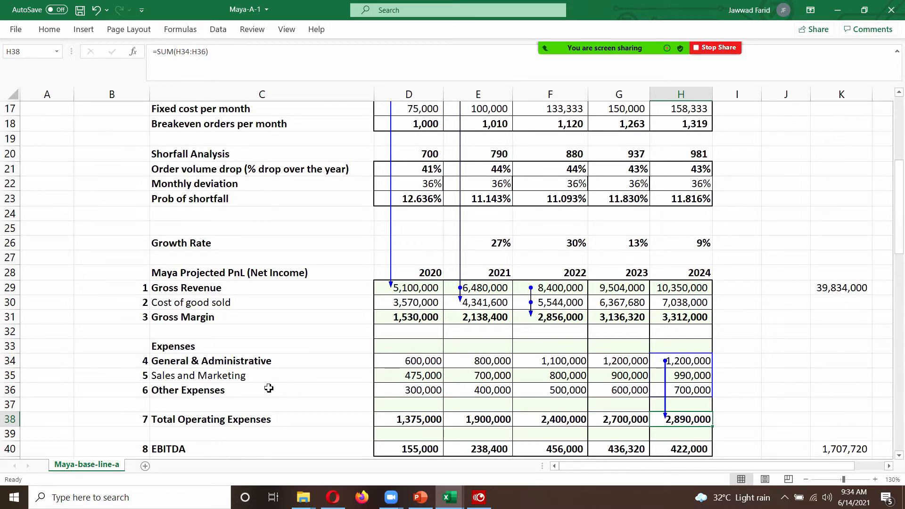
# Select the 2024 business drivers from Months up to Order per month.
pyautogui.press('pageup')
pyautogui.press('Up')
pyautogui.press('Up')
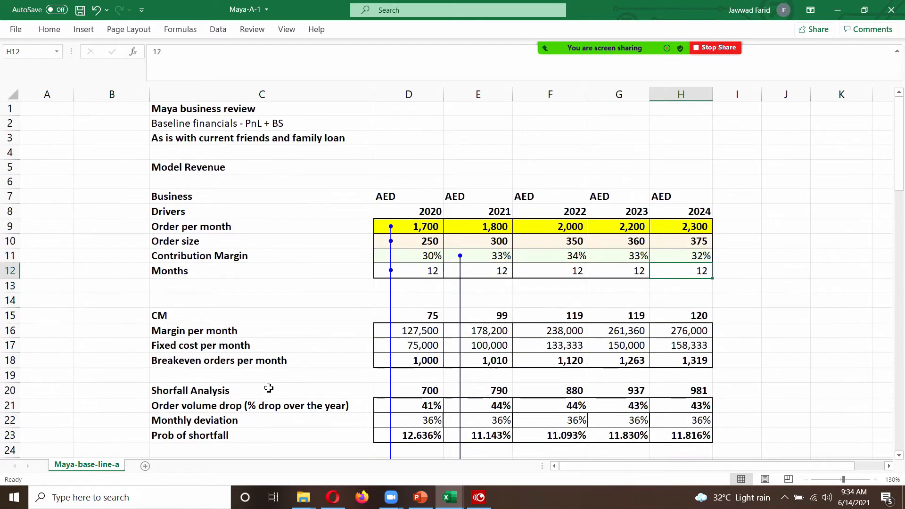
pyautogui.hotkey('shift', 'Up')
pyautogui.hotkey('shift', 'Up')
pyautogui.hotkey('shift', 'Up')
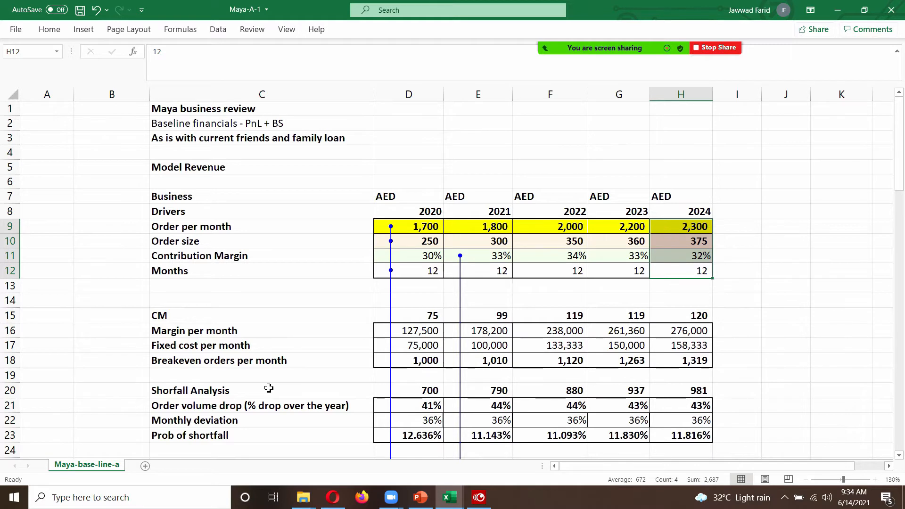
# Trace the precedents of the 2024 EBITDA in cell H40.
pyautogui.press('pagedown')
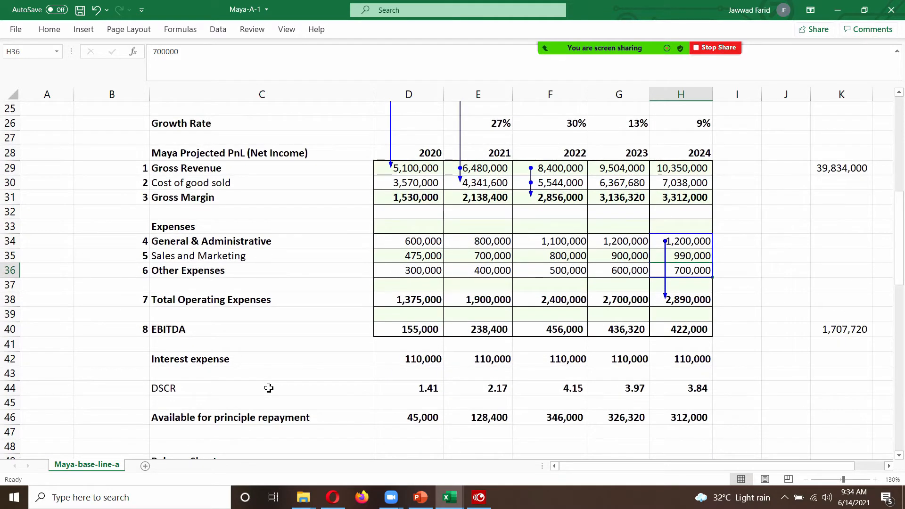
pyautogui.press('Down')
pyautogui.press('Down')
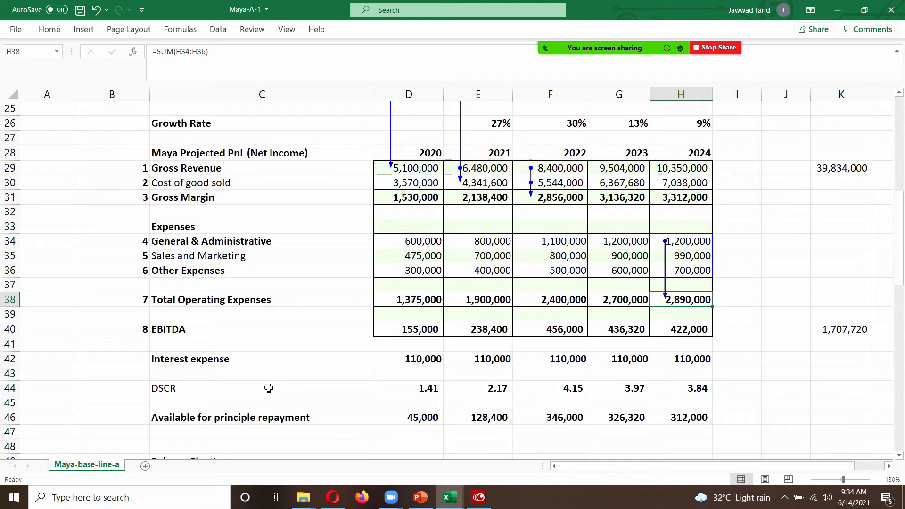
pyautogui.press('Down')
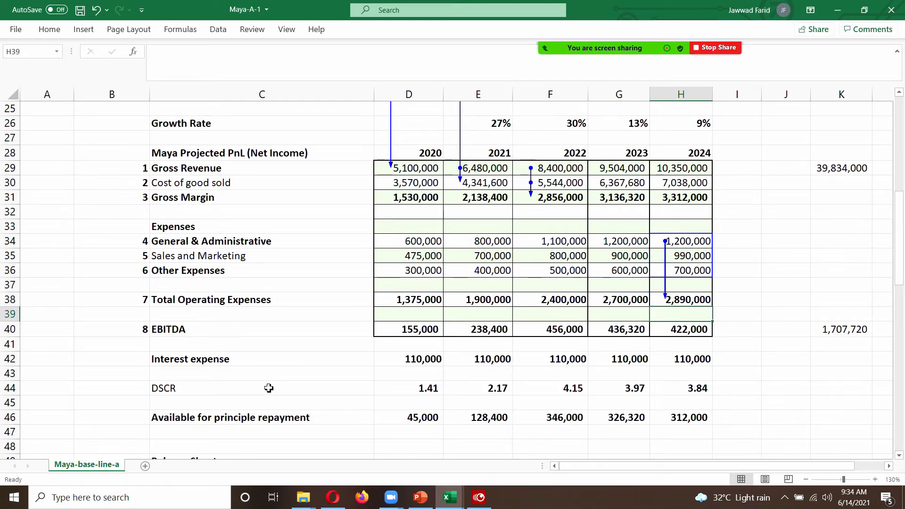
pyautogui.press('Down')
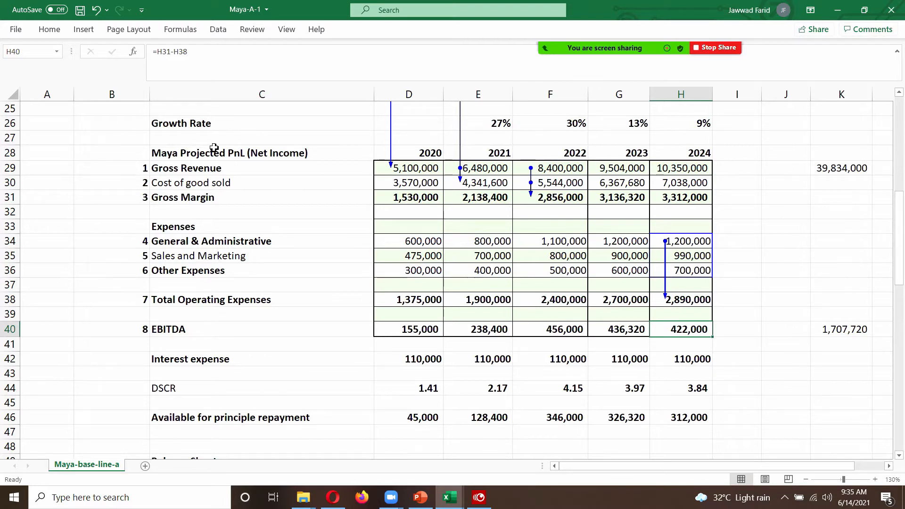
pyautogui.click(180, 29)
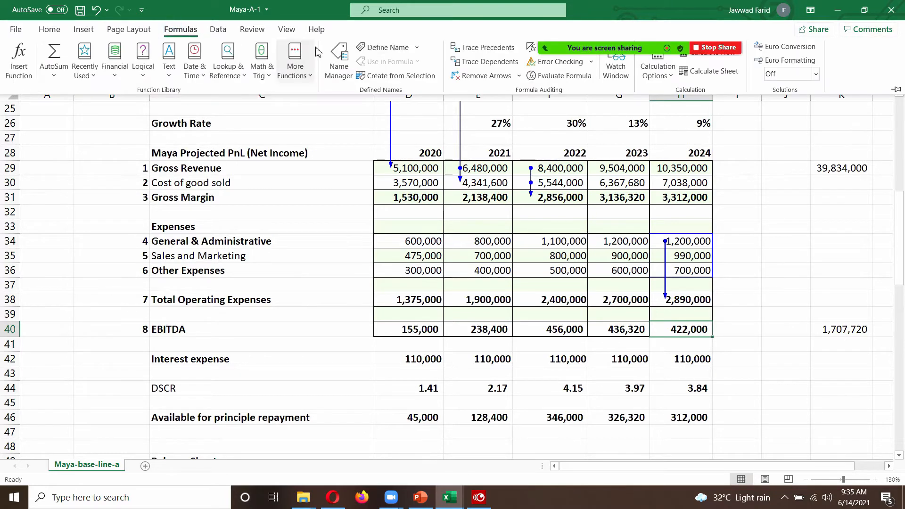
pyautogui.click(473, 48)
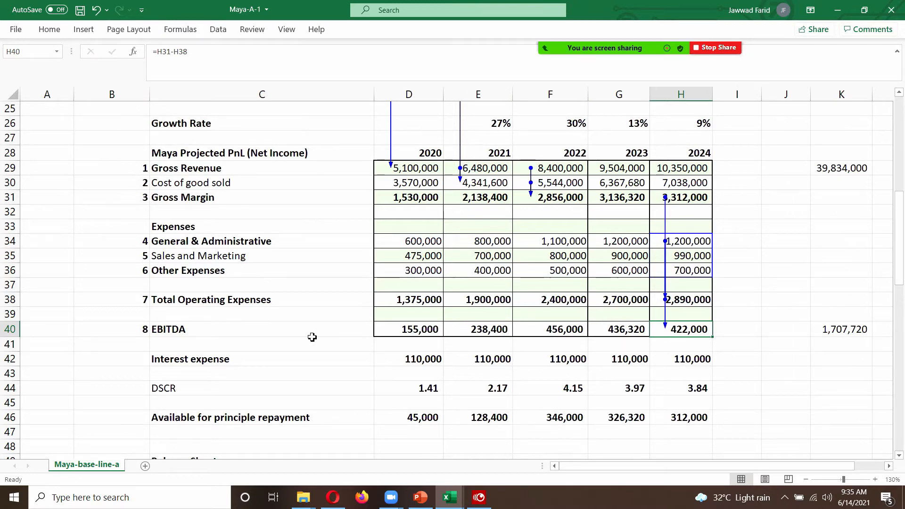
# Rename the EBITDA row label in cell C40 as "Operating Income (EBITDA)".
pyautogui.click(265, 336)
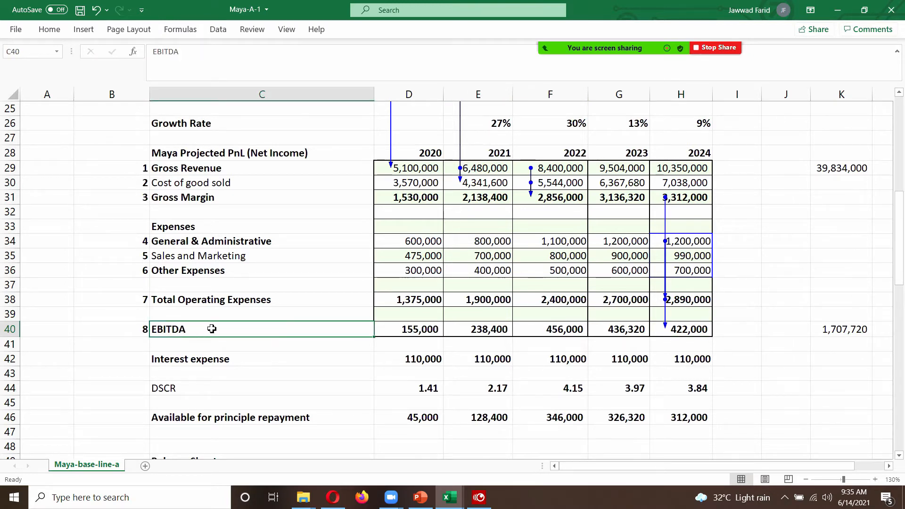
pyautogui.write('Operating INcom')
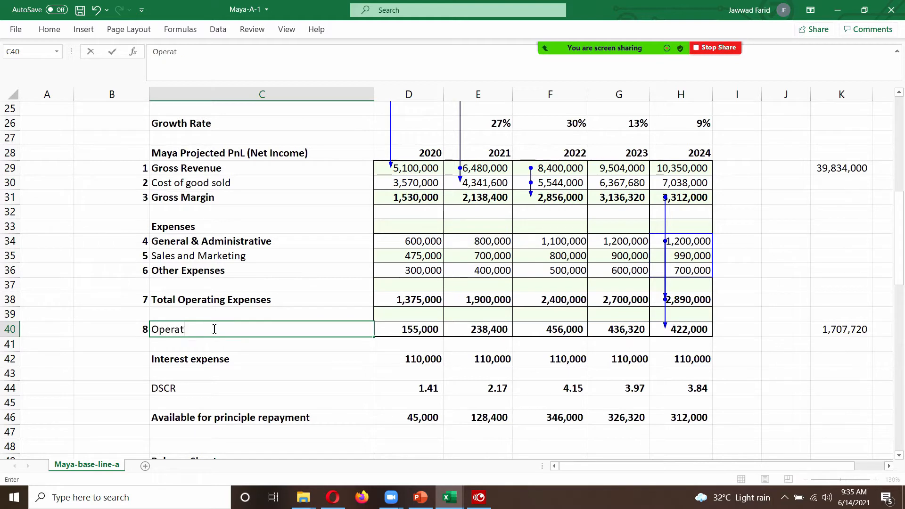
pyautogui.press('BackSpace')
pyautogui.press('BackSpace')
pyautogui.press('BackSpace')
pyautogui.press('BackSpace')
pyautogui.press('BackSpace')
pyautogui.write('Income (E')
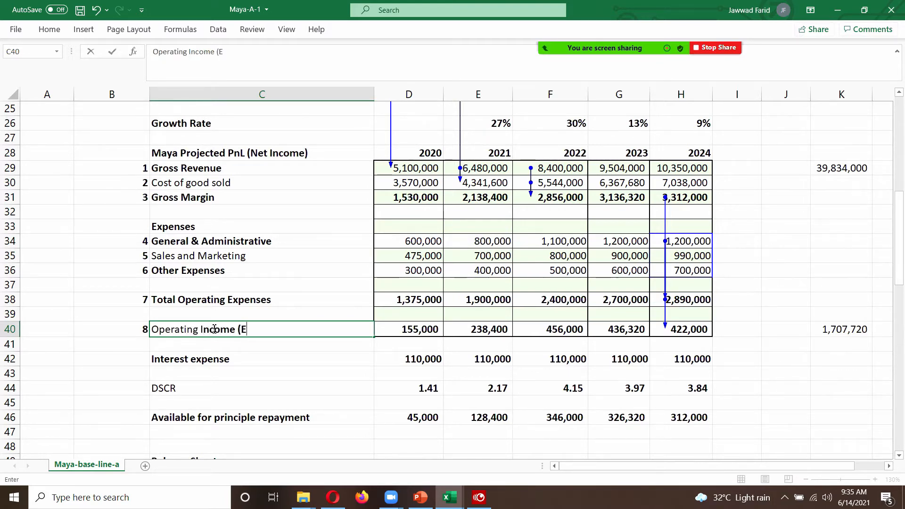
pyautogui.write('BITDA')
pyautogui.press('Return')
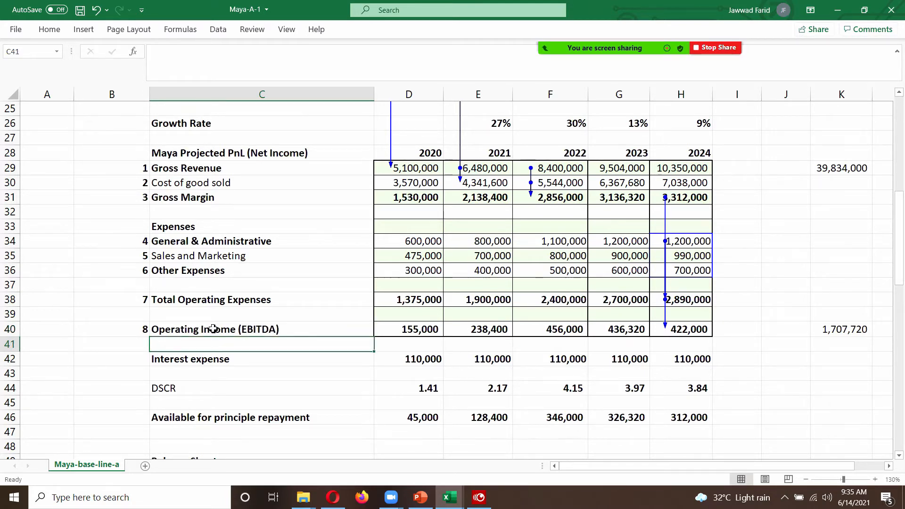
# Clear the interest expense for 2020 through 2024 and enter 1000 for 2020.
pyautogui.press('Down')
pyautogui.press('Right')
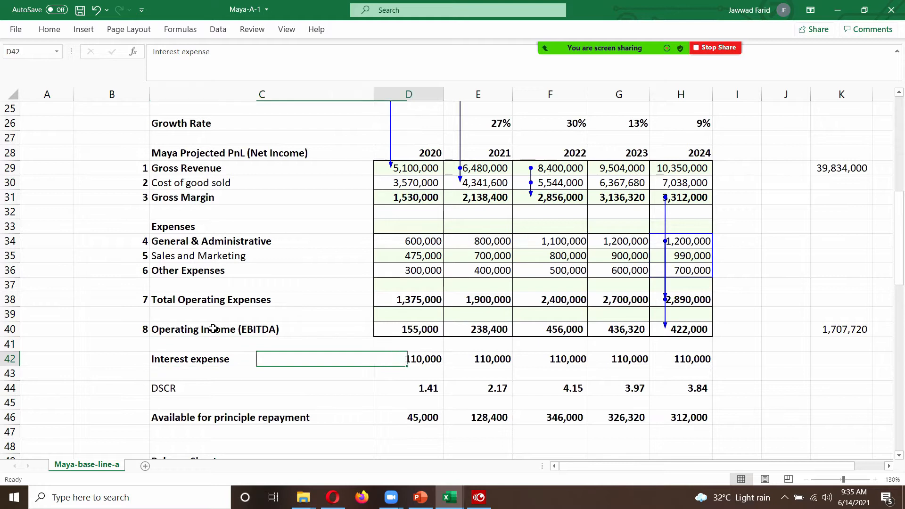
pyautogui.hotkey('shift', 'Right')
pyautogui.hotkey('shift', 'Right')
pyautogui.hotkey('shift', 'Right')
pyautogui.hotkey('shift', 'Right')
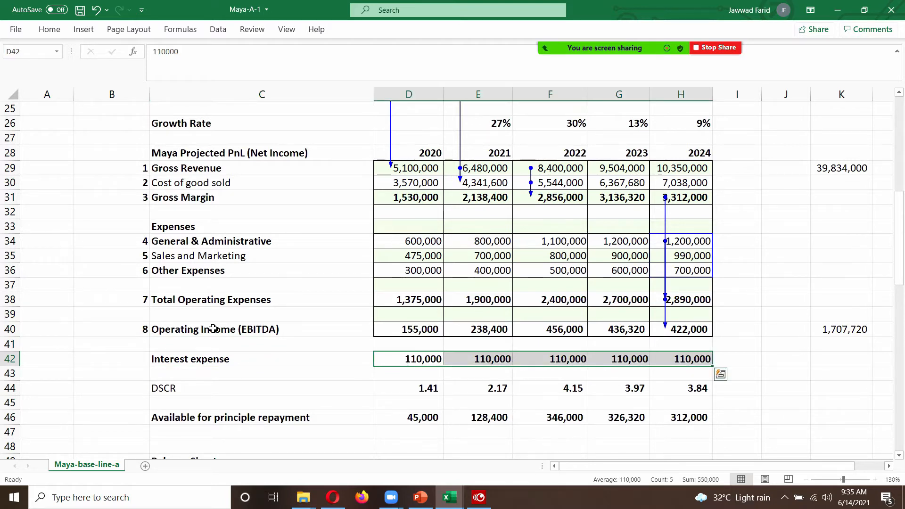
pyautogui.press('Delete')
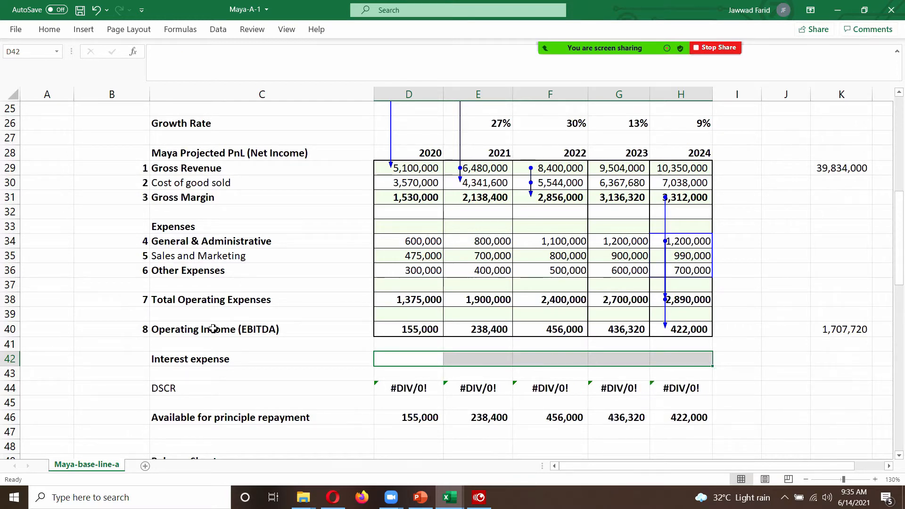
pyautogui.write('1000')
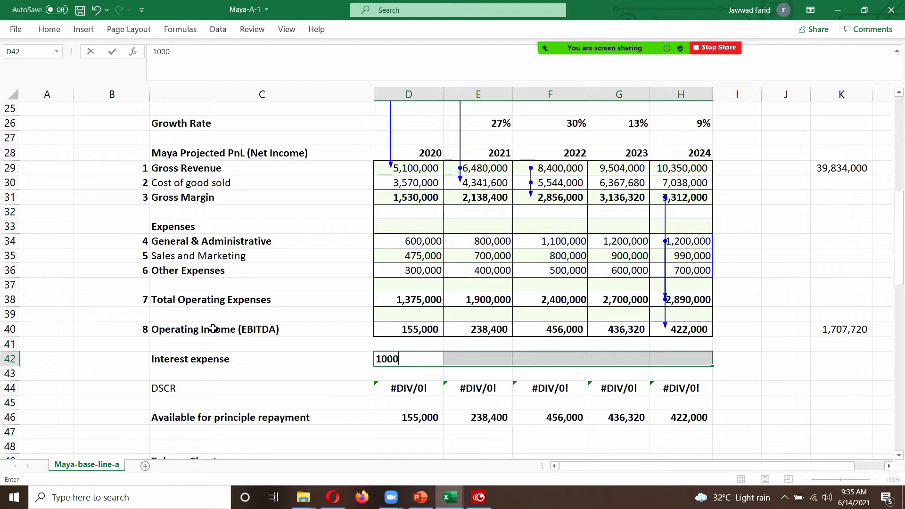
pyautogui.press('Return')
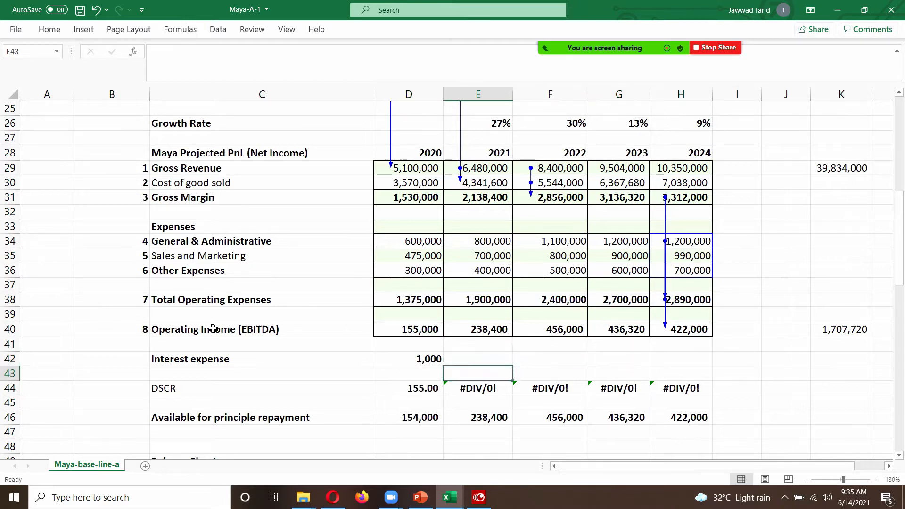
# Copy the 2020 interest expense of 1000 across the years 2021 through 2024.
pyautogui.press('Left')
pyautogui.hotkey('ctrl', 'c')
pyautogui.press('Right')
pyautogui.hotkey('shift', 'Right')
pyautogui.hotkey('shift', 'Right')
pyautogui.hotkey('shift', 'Right')
pyautogui.press('Return')
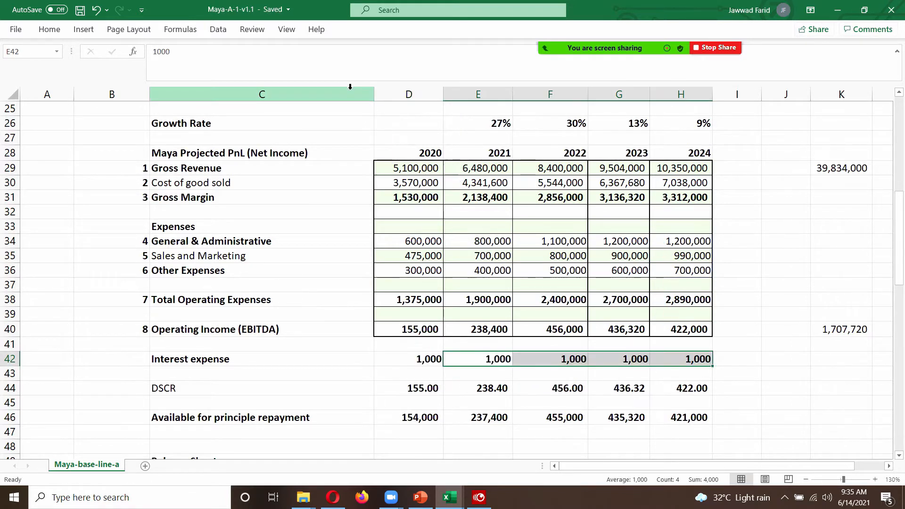
# Examine the DSCR and Available for principle repayment rows down to the Balance Sheet heading.
pyautogui.press('Down')
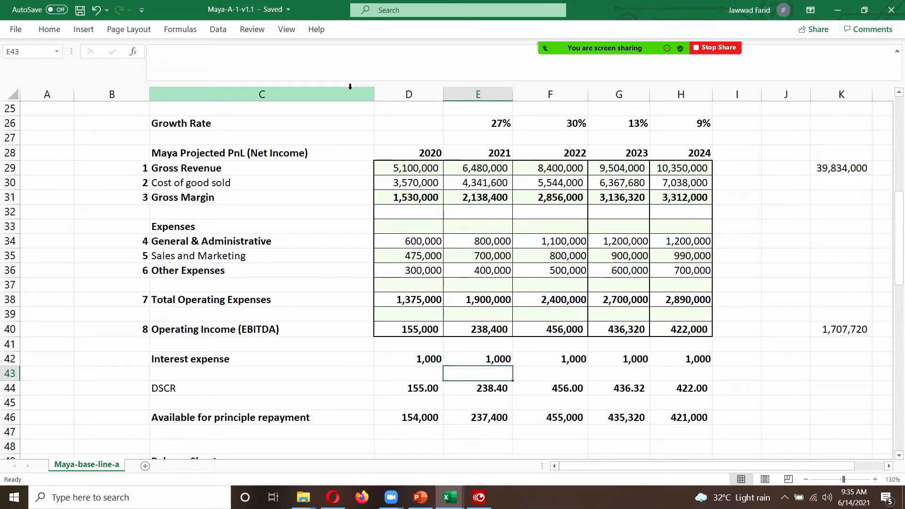
pyautogui.press('Down')
pyautogui.press('Down')
pyautogui.press('Down')
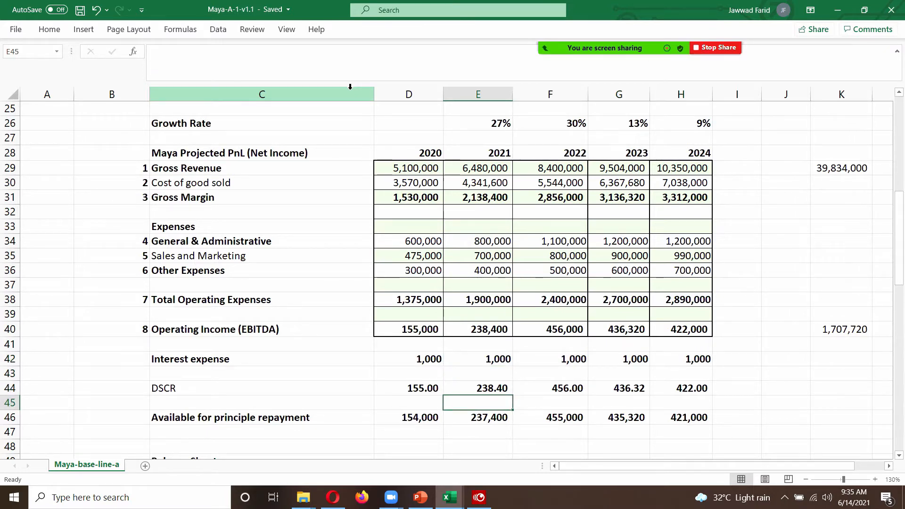
pyautogui.press('Down')
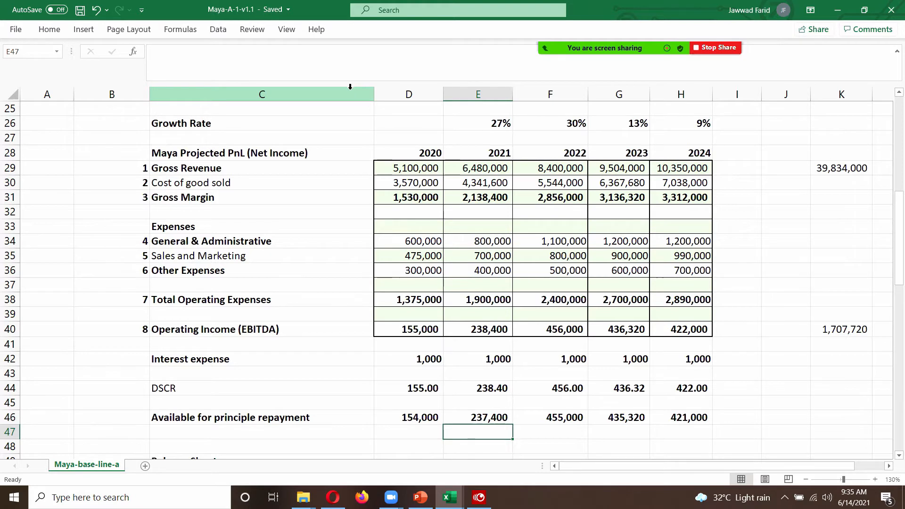
pyautogui.press('Down')
pyautogui.press('Down')
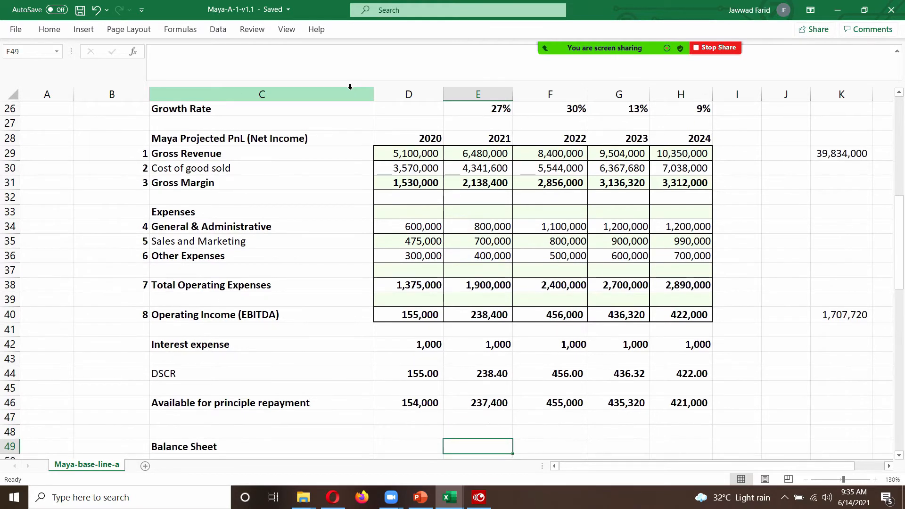
# Enter 1100 in cell B46, beside the Available for principle repayment label.
pyautogui.press('Up')
pyautogui.press('Up')
pyautogui.press('Left')
pyautogui.press('Left')
pyautogui.press('Left')
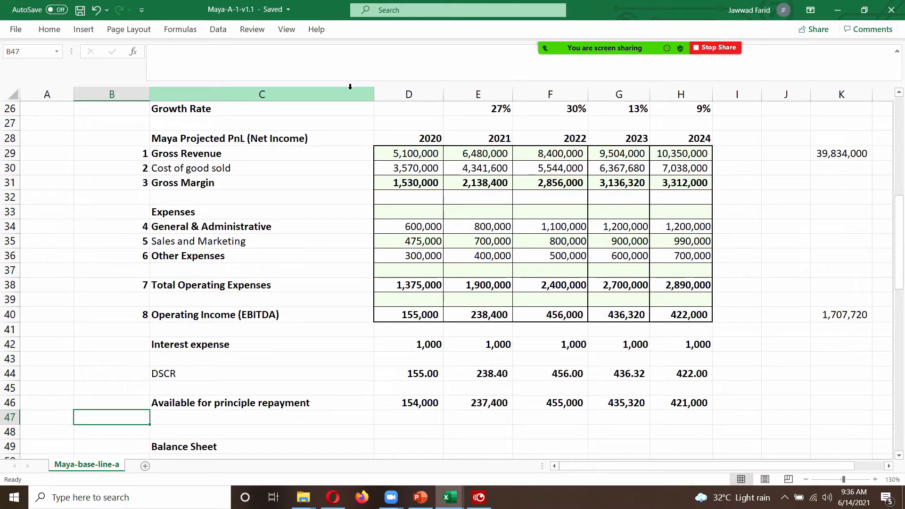
pyautogui.press('Up')
pyautogui.write('1,1')
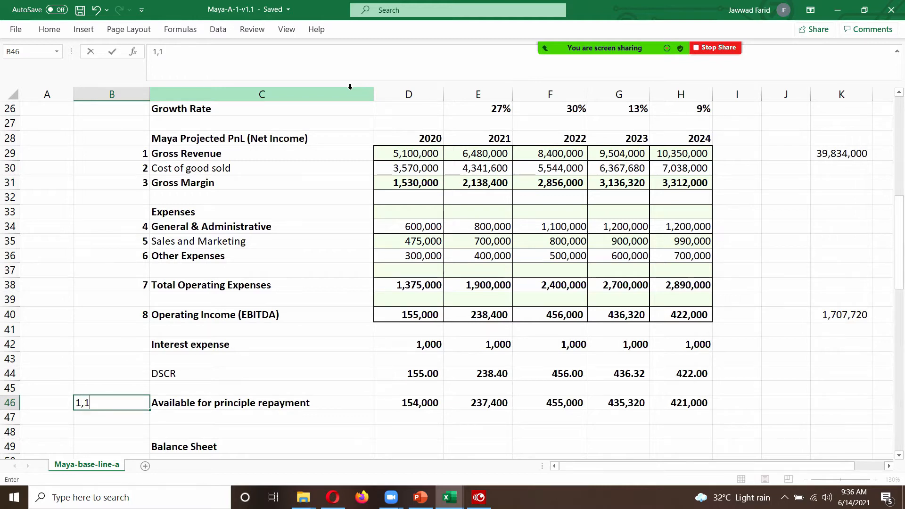
pyautogui.write('000')
pyautogui.press('BackSpace')
pyautogui.press('BackSpace')
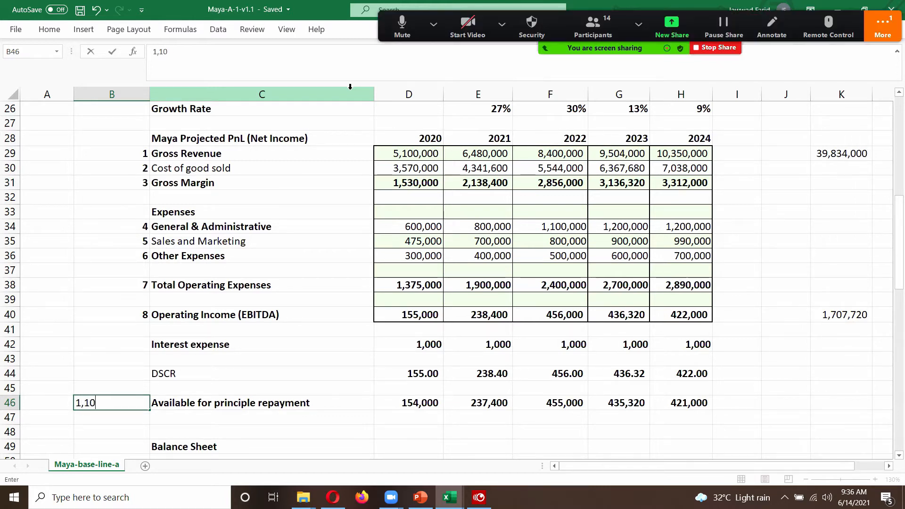
pyautogui.write('0')
pyautogui.press('Return')
pyautogui.press('Up')
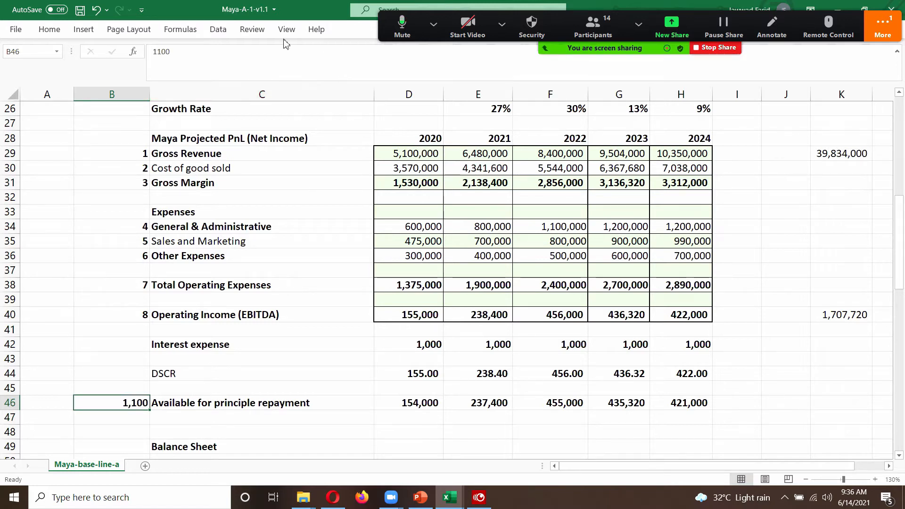
# Correct the amount in cell B46 to 1,100,000.
pyautogui.click(205, 51)
pyautogui.write('0')
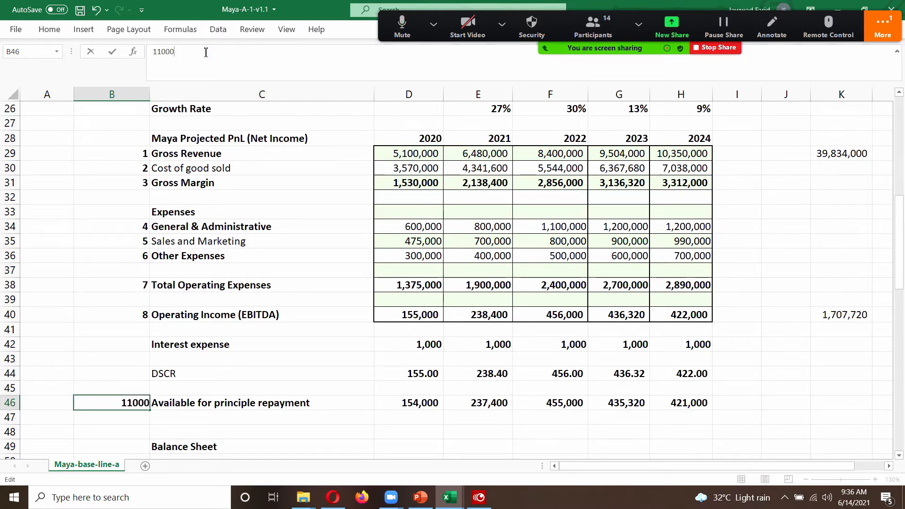
pyautogui.write('00,0')
pyautogui.press('Return')
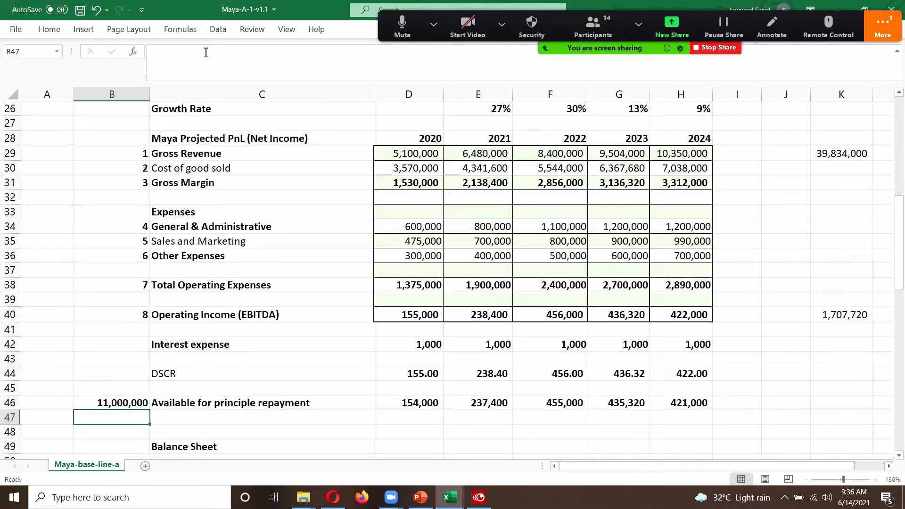
pyautogui.press('Up')
pyautogui.click(205, 51)
pyautogui.press('BackSpace')
pyautogui.press('Return')
# Make the Sales and Marketing figures for 2020 through 2024 in D35:H35 bold.
pyautogui.click(629, 109)
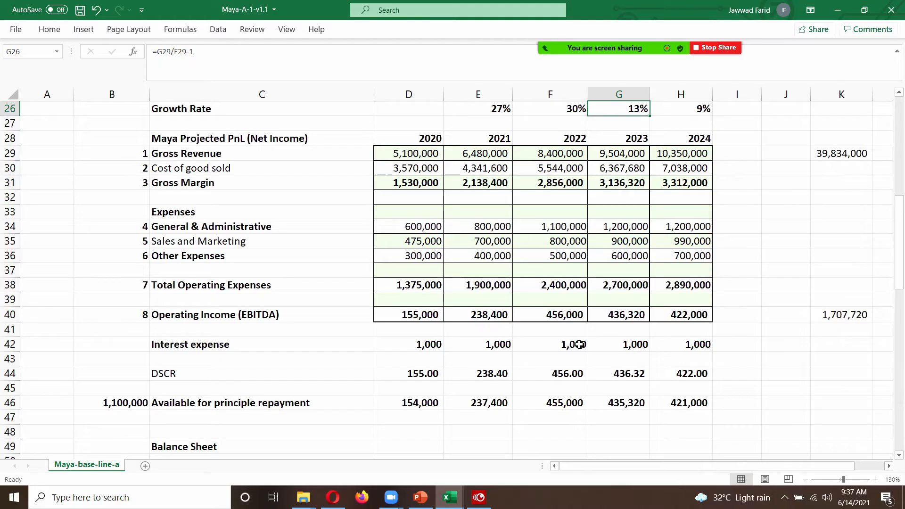
pyautogui.press('Down')
pyautogui.press('Down')
pyautogui.press('Down')
pyautogui.press('Down')
pyautogui.press('Down')
pyautogui.press('Down')
pyautogui.press('Down')
pyautogui.press('Down')
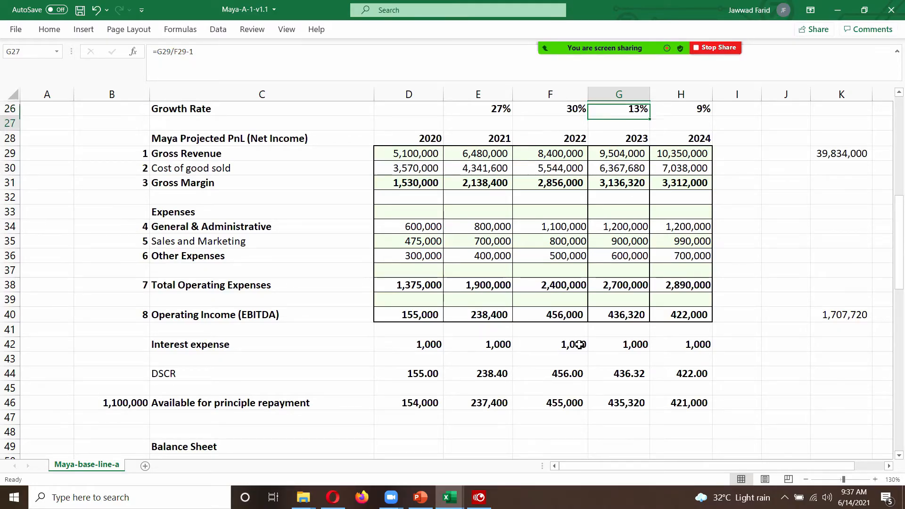
pyautogui.press('Down')
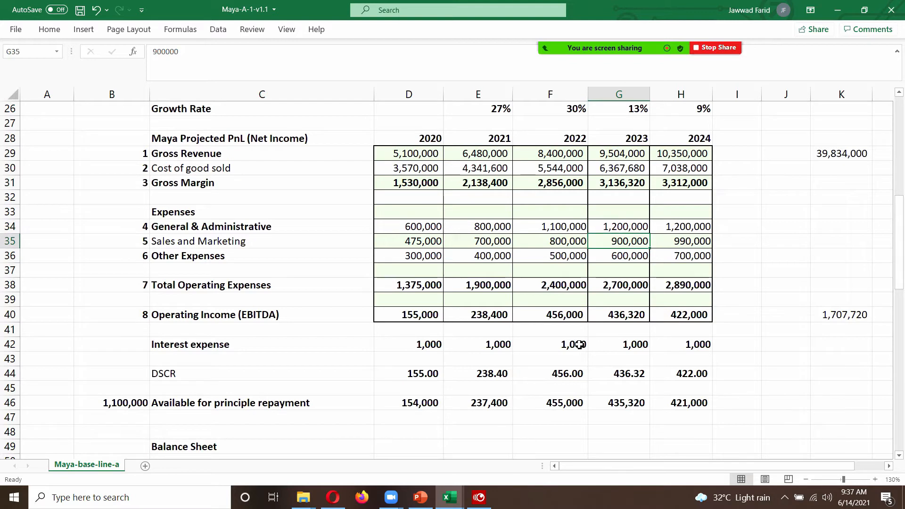
pyautogui.press('Left')
pyautogui.press('Left')
pyautogui.press('Left')
pyautogui.hotkey('shift', 'Right')
pyautogui.hotkey('shift', 'Right')
pyautogui.hotkey('shift', 'Right')
pyautogui.hotkey('shift', 'Right')
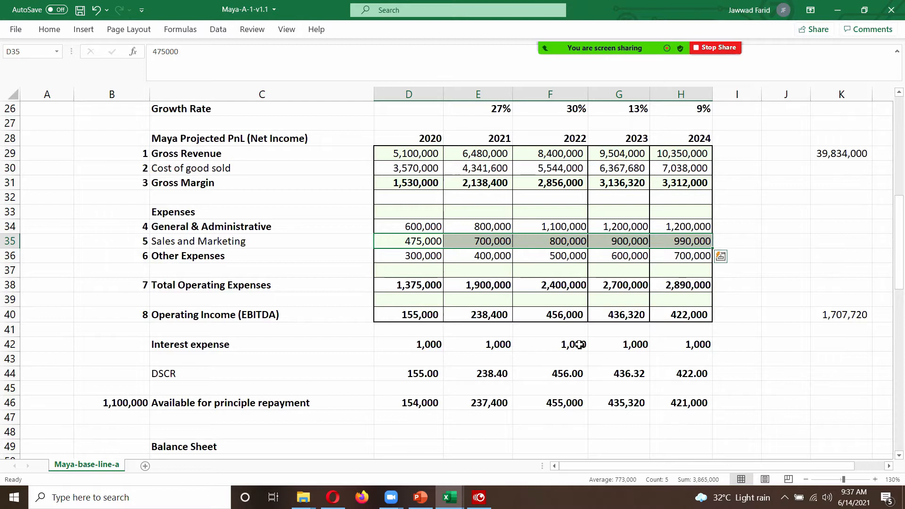
pyautogui.hotkey('ctrl', 'b')
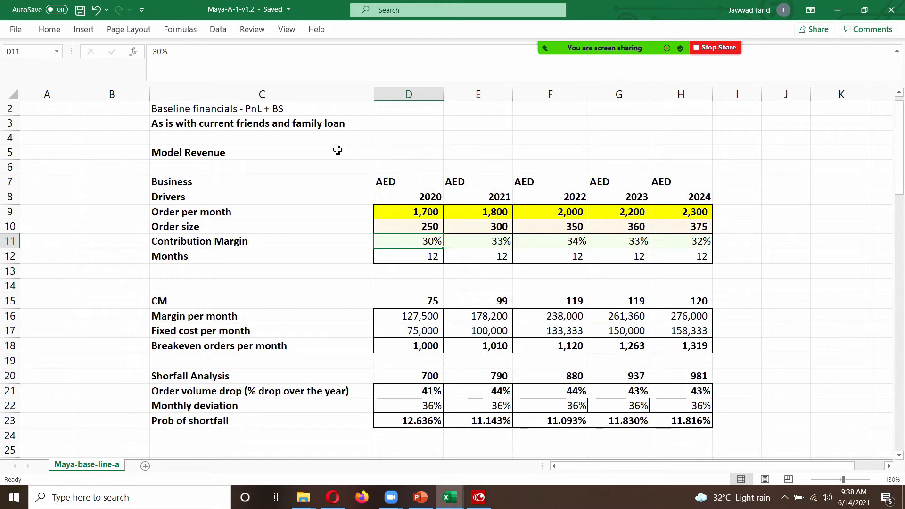
# Insert six blank rows above the Business heading, starting at row 7.
pyautogui.click(389, 211)
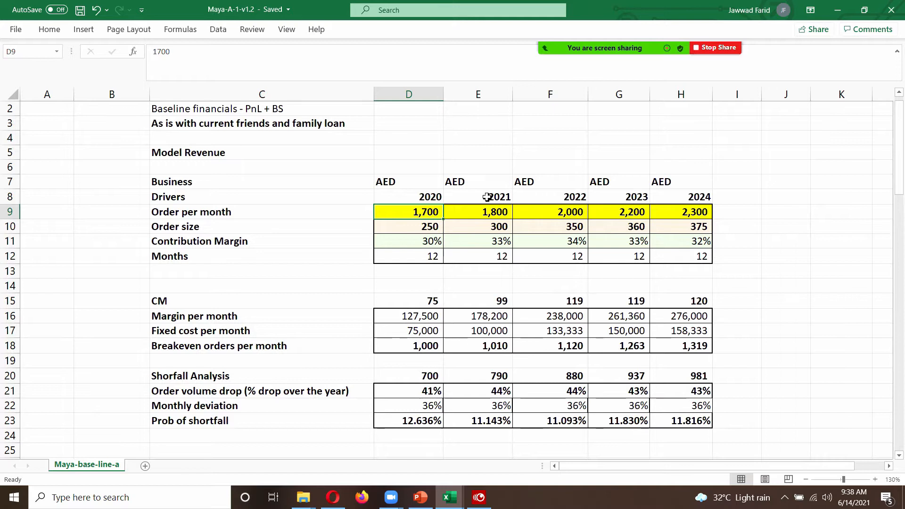
pyautogui.click(10, 182)
pyautogui.rightClick(13, 183)
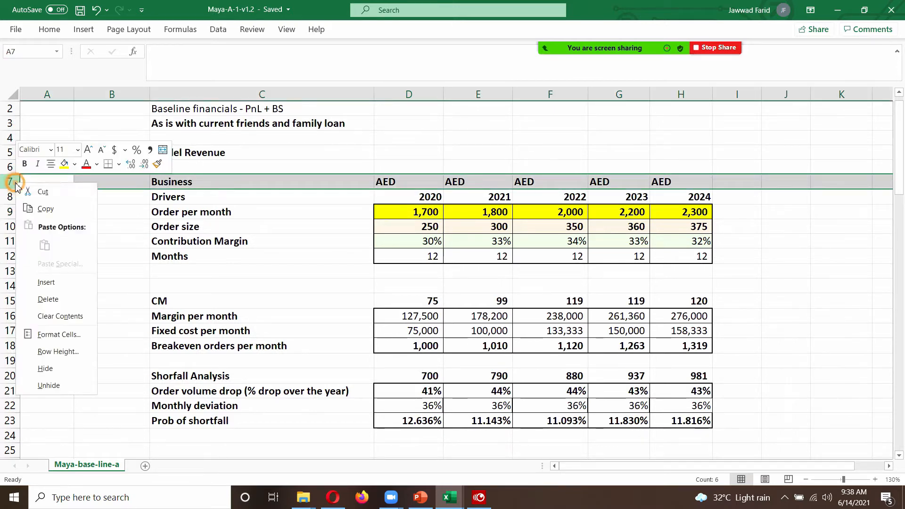
pyautogui.click(40, 280)
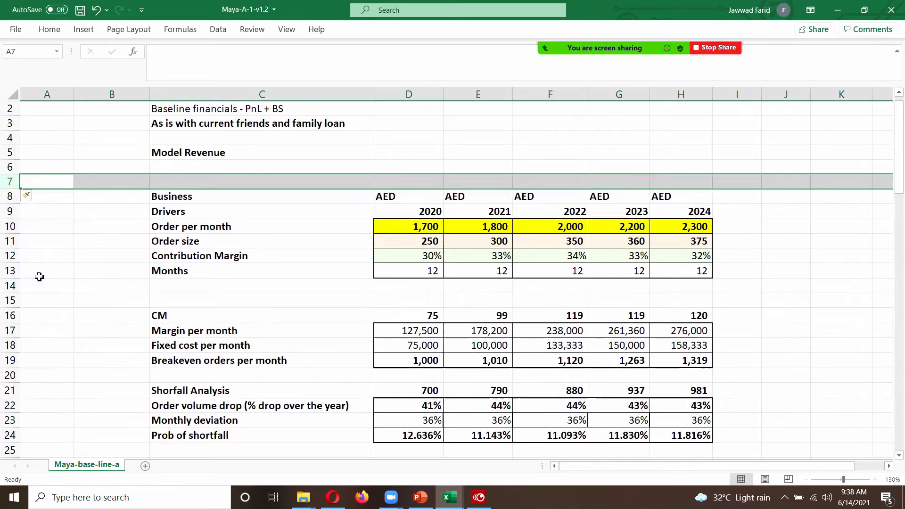
pyautogui.press('F4')
pyautogui.press('F4')
pyautogui.press('F4')
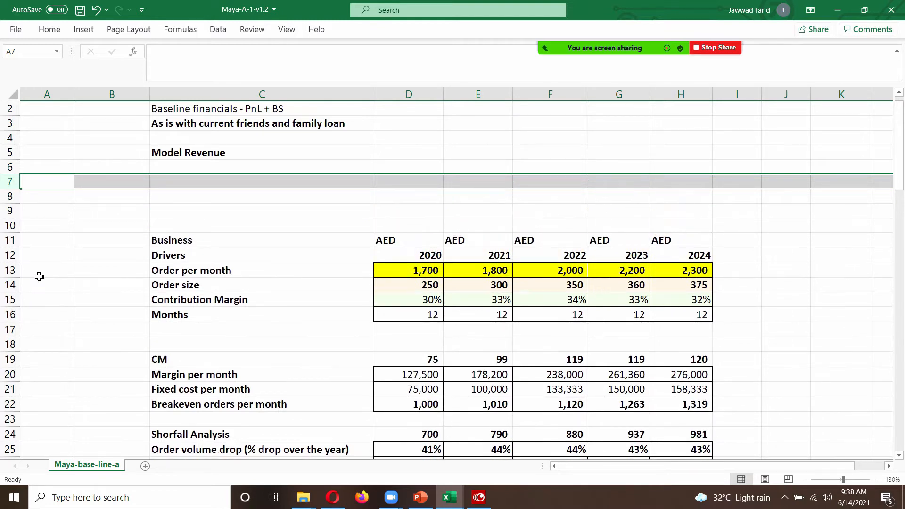
pyautogui.press('F4')
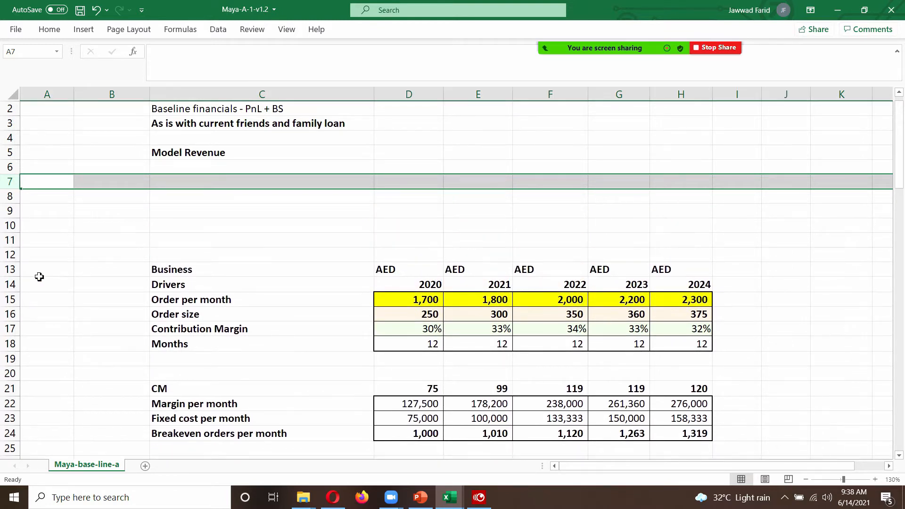
pyautogui.click(319, 182)
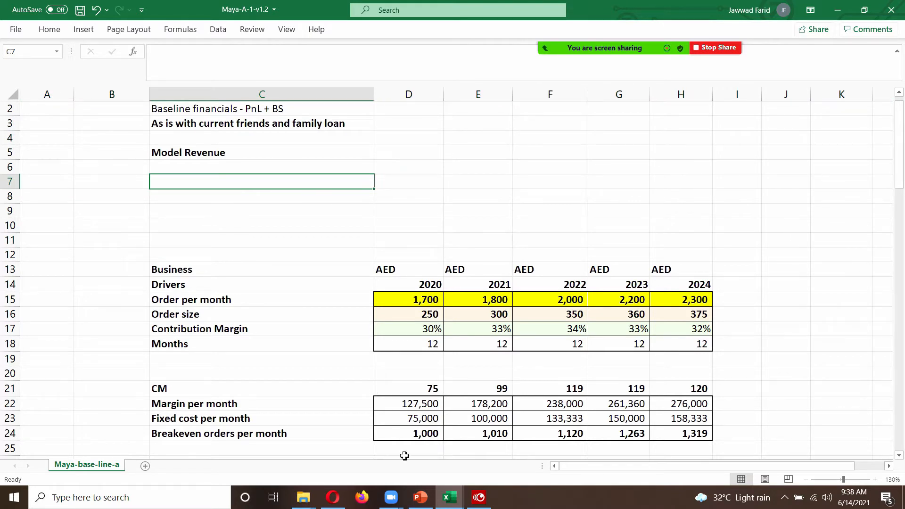
# Switch to PowerPoint to review the "Why orders?" funnel slide, and return to the Excel workbook.
pyautogui.click(420, 498)
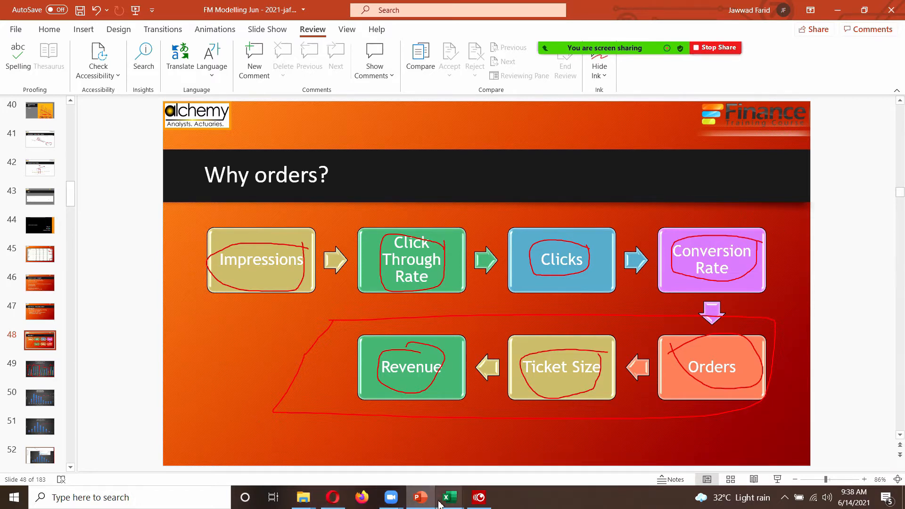
pyautogui.moveTo(446, 503)
pyautogui.click(566, 449)
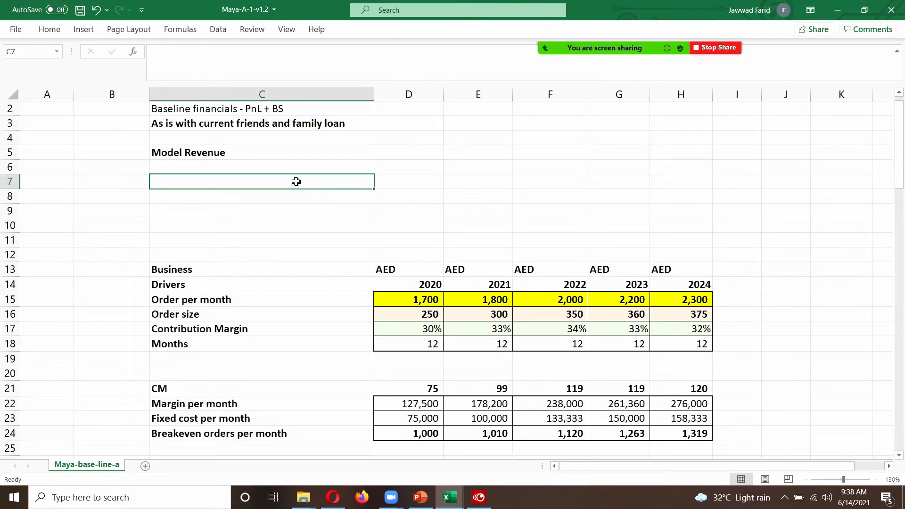
# Enter "Impressions" in cell C7 and make the label bold.
pyautogui.write('Impressions')
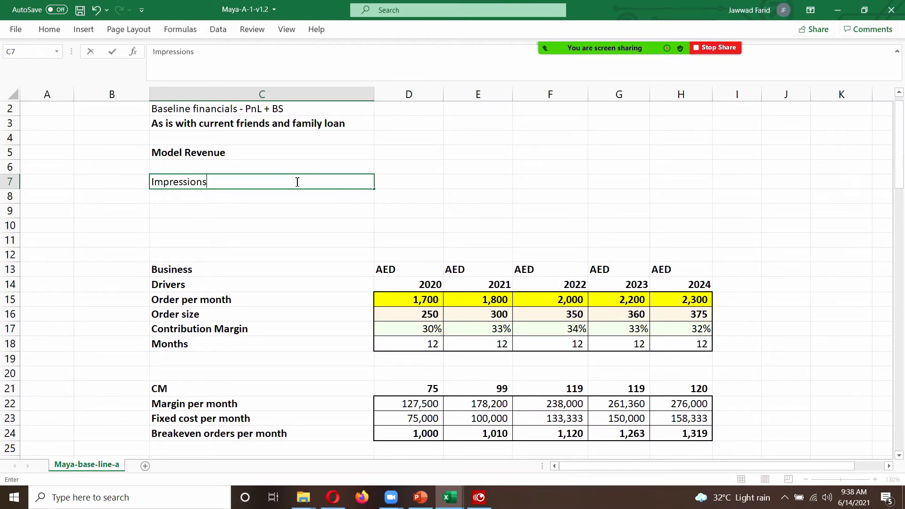
pyautogui.press('Return')
pyautogui.click(295, 181)
pyautogui.hotkey('ctrl', 'b')
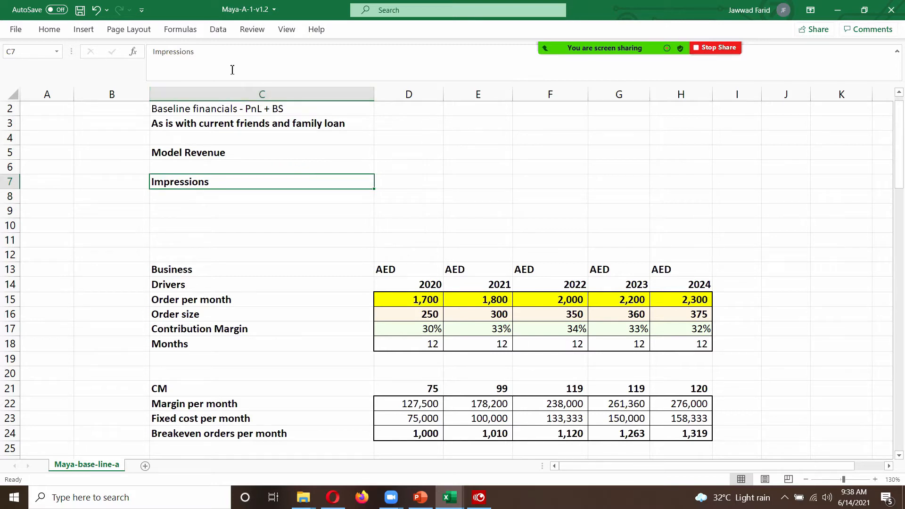
# Extend the C7 label to "Impressions (Search, Ads, Exposure and Coverage)" and fit column C's width to it.
pyautogui.click(216, 52)
pyautogui.write('(S')
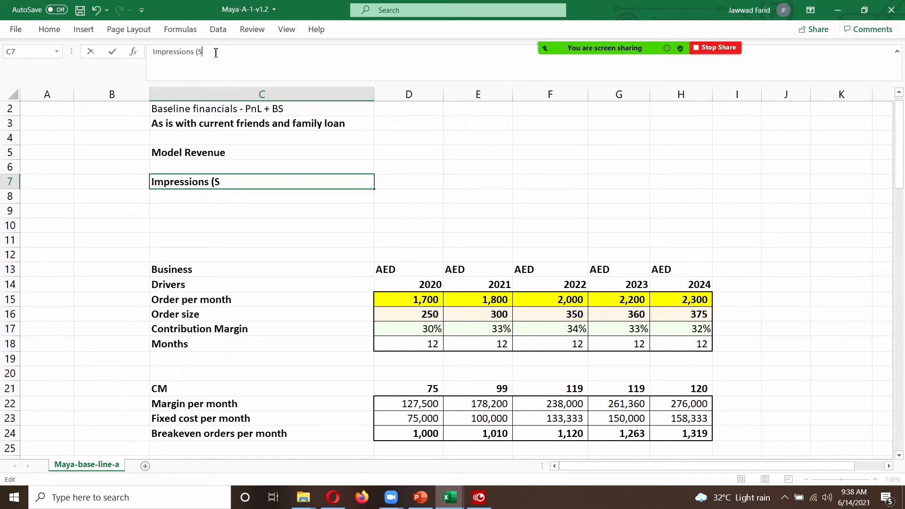
pyautogui.write('earch, Ads,')
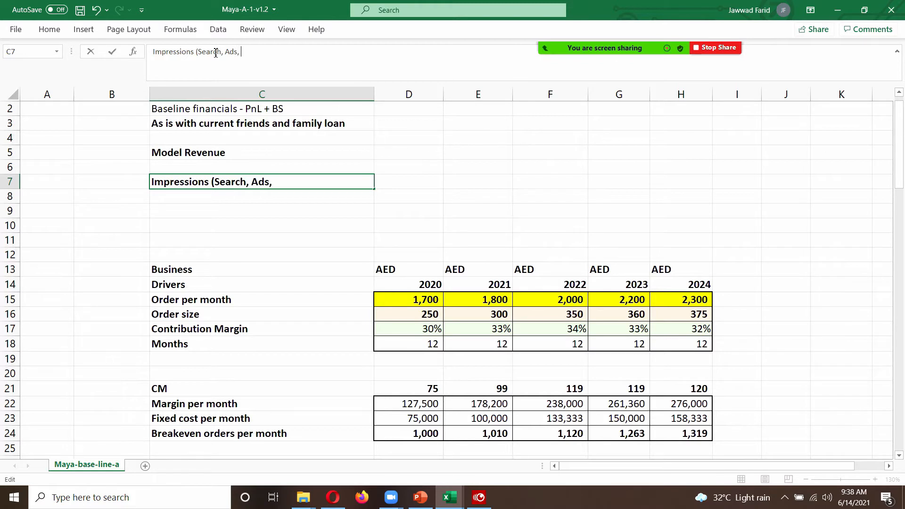
pyautogui.write(' Exposure and Coverage)')
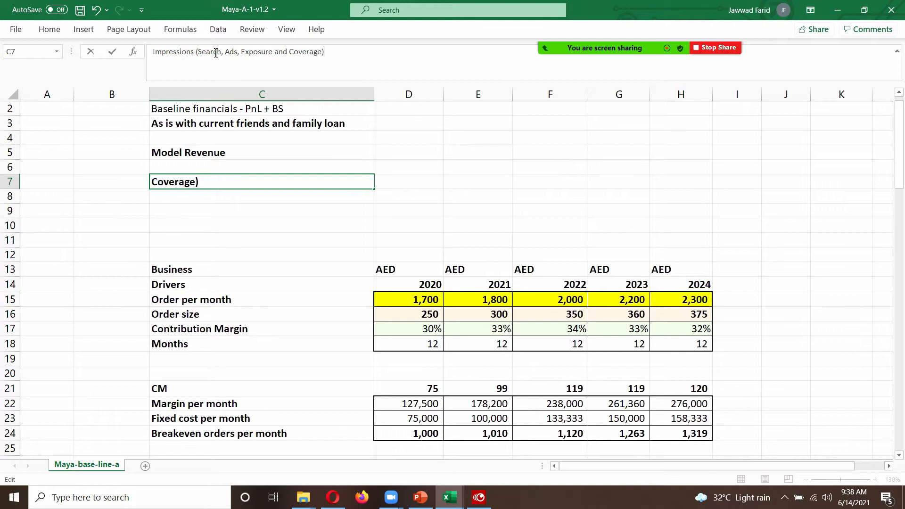
pyautogui.press('Return')
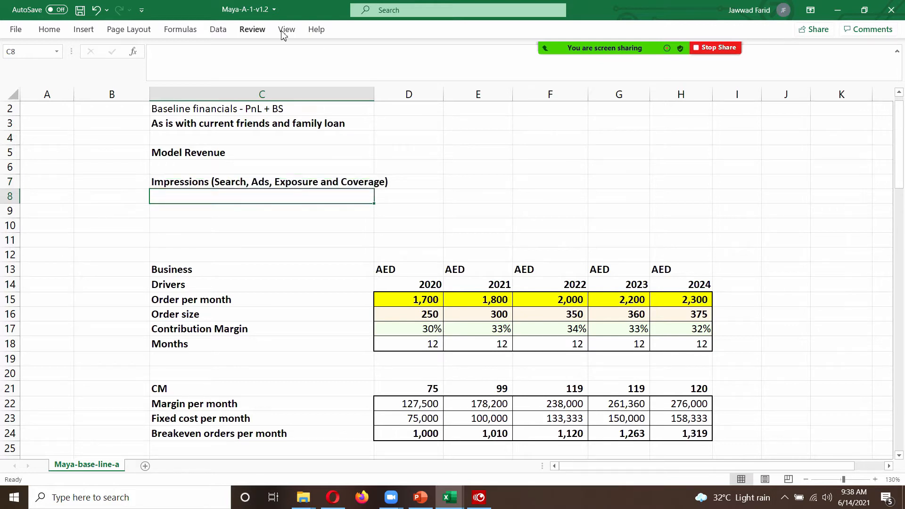
pyautogui.doubleClick(374, 94)
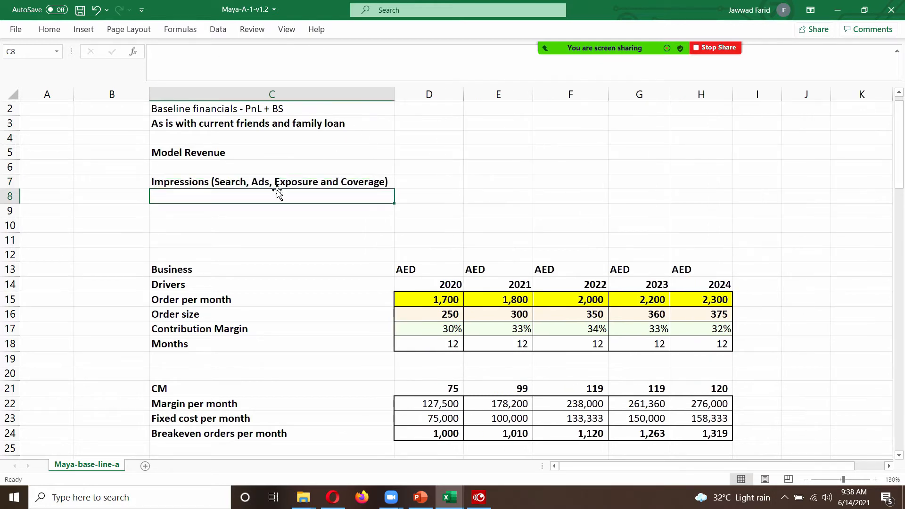
# Enter "Click Through Rate" in cell C8 and make the label bold.
pyautogui.write('C')
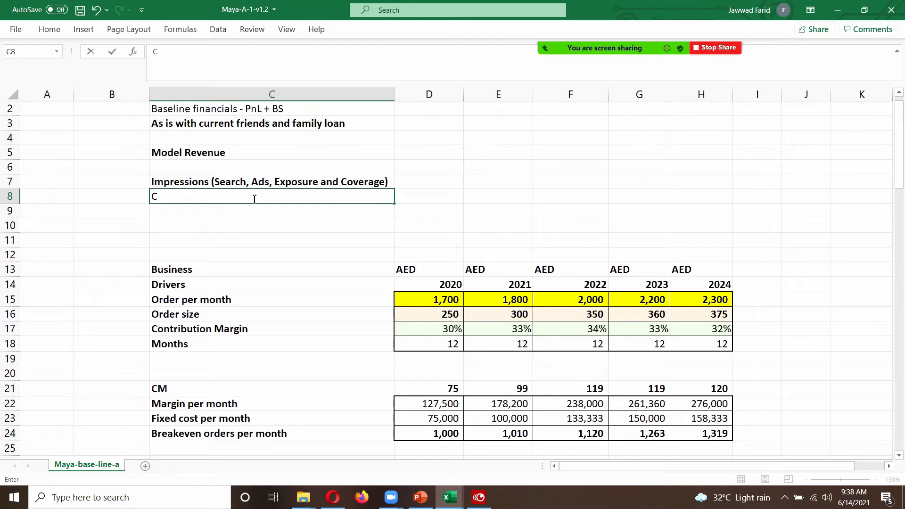
pyautogui.write('lick Through Rate')
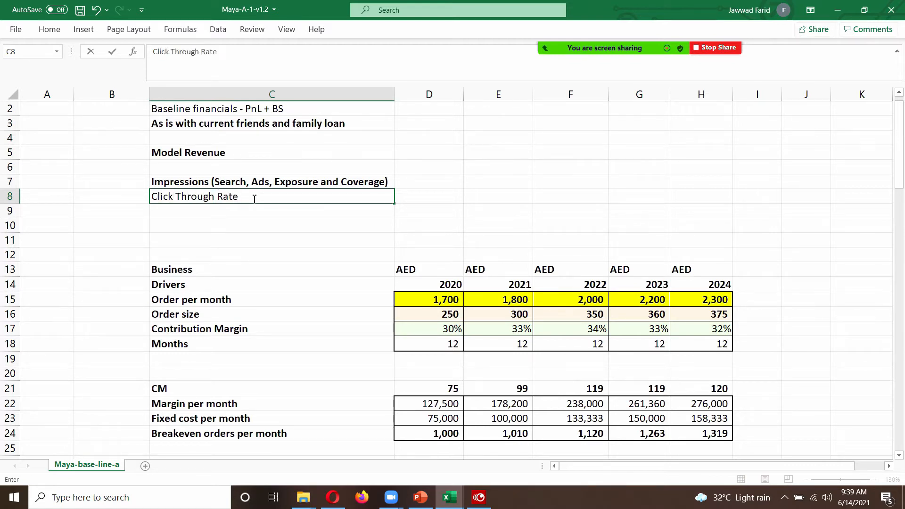
pyautogui.press('Return')
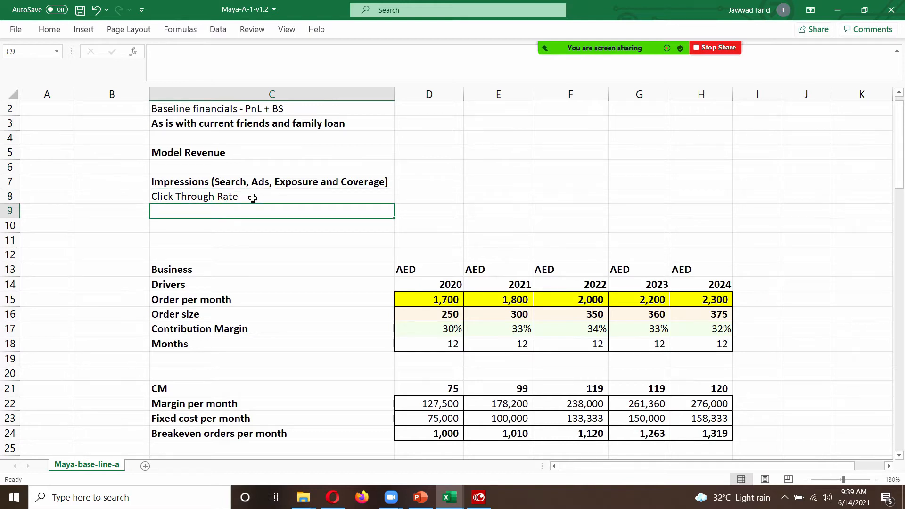
pyautogui.click(253, 198)
pyautogui.hotkey('ctrl', 'b')
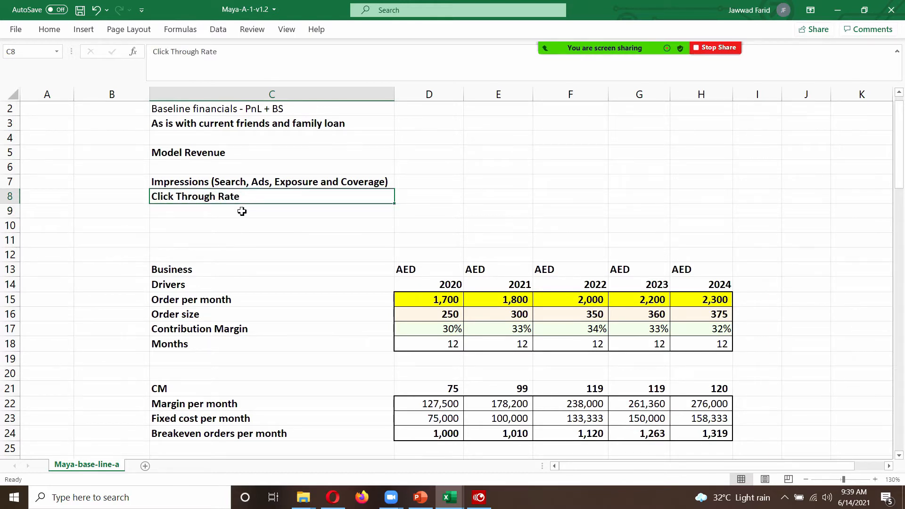
# Enter the label "Clicks - on to our landing pages" in cell C9.
pyautogui.click(242, 211)
pyautogui.write('C')
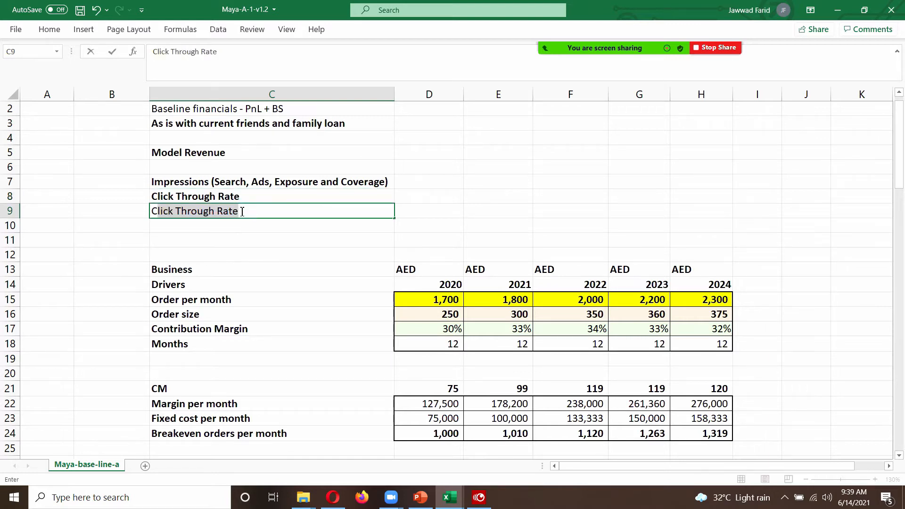
pyautogui.write('licks ')
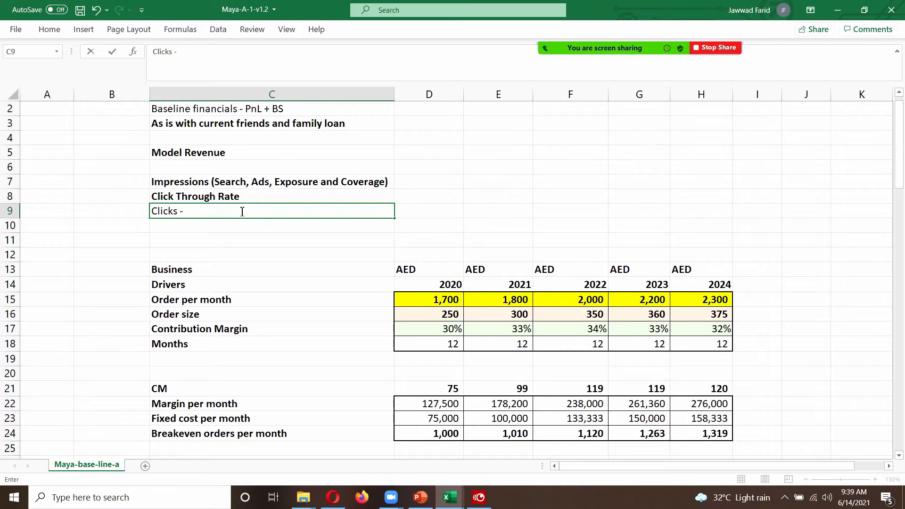
pyautogui.write('- on to our landing pages')
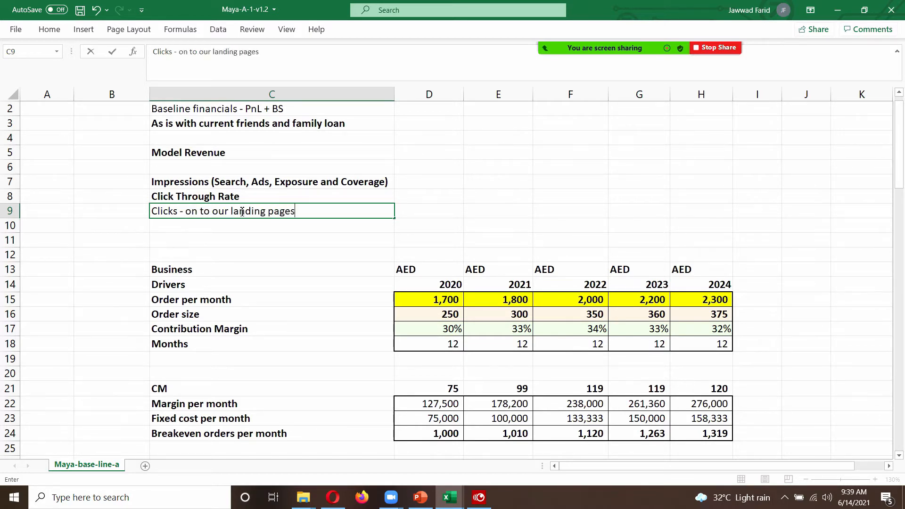
pyautogui.press('Return')
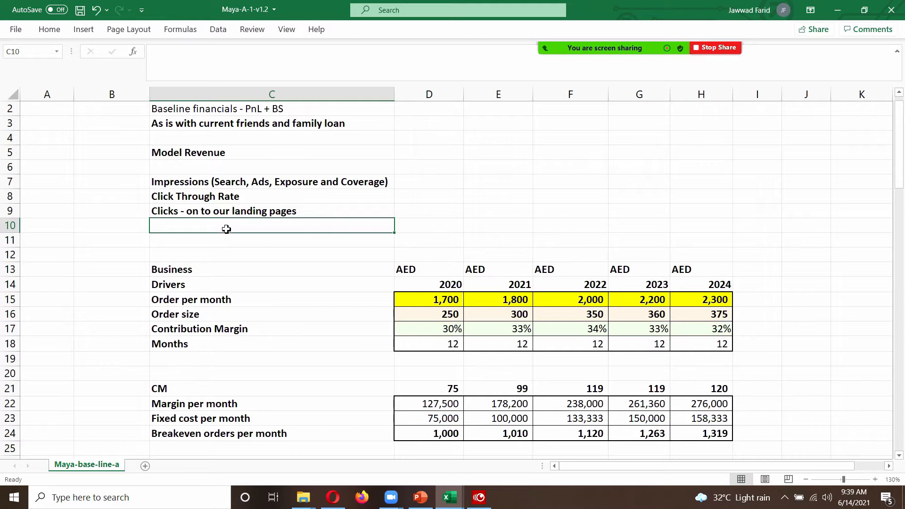
# Enter the label "Conversion rate" in cell C10 and "Orders" in cell C11.
pyautogui.write('Conver')
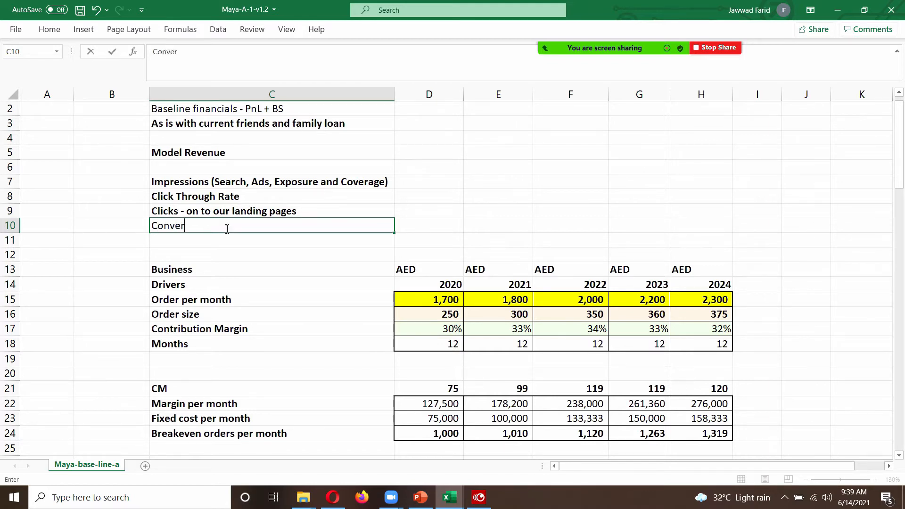
pyautogui.write('ion')
pyautogui.press('BackSpace')
pyautogui.press('BackSpace')
pyautogui.press('BackSpace')
pyautogui.press('BackSpace')
pyautogui.write('sion rate')
pyautogui.press('Return')
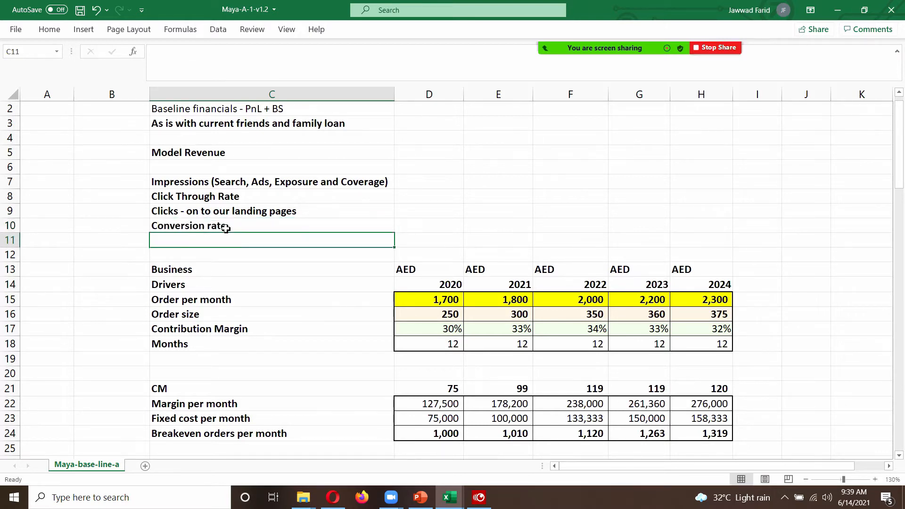
pyautogui.write('Orders')
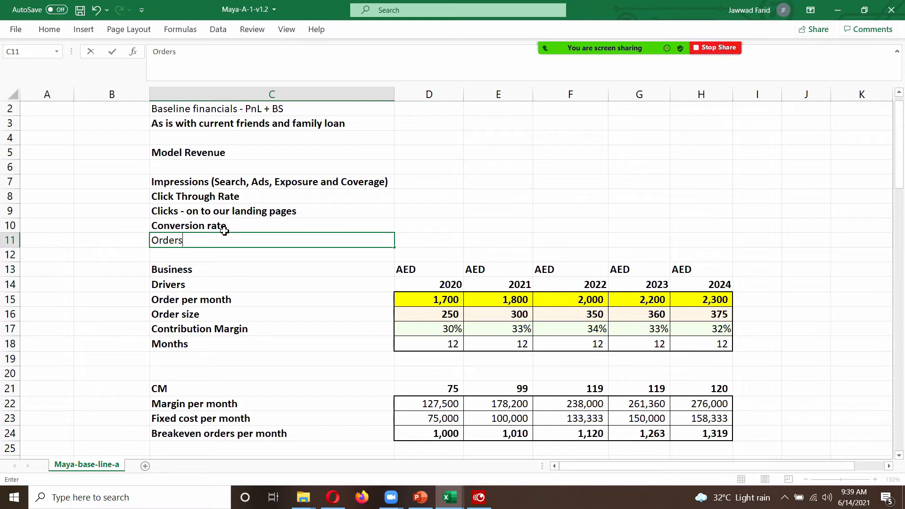
pyautogui.press('Return')
# Insert two blank rows at row 12, between the Orders label and the Business drivers block.
pyautogui.click(10, 255)
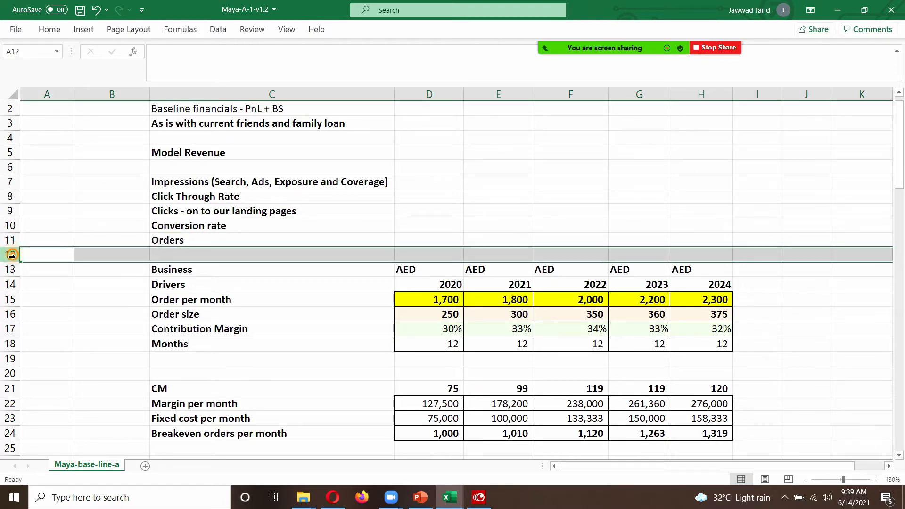
pyautogui.rightClick(12, 255)
pyautogui.click(44, 354)
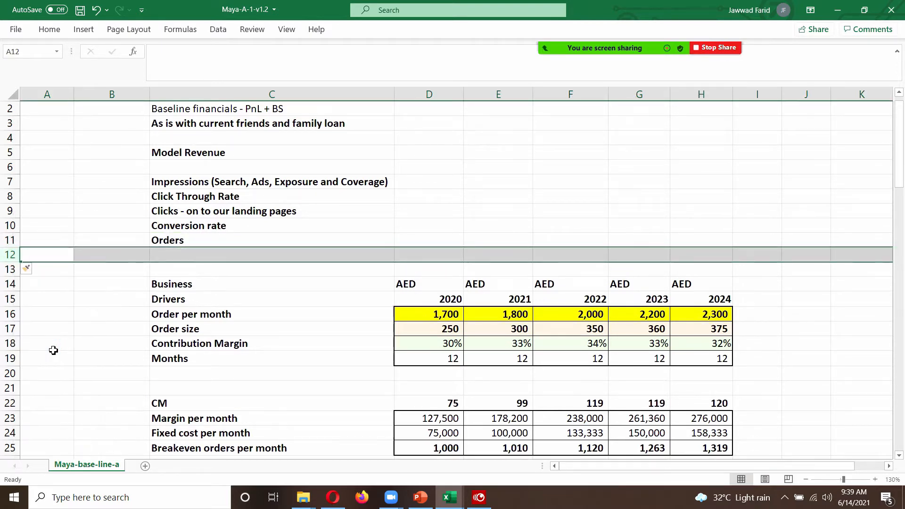
pyautogui.press('F4')
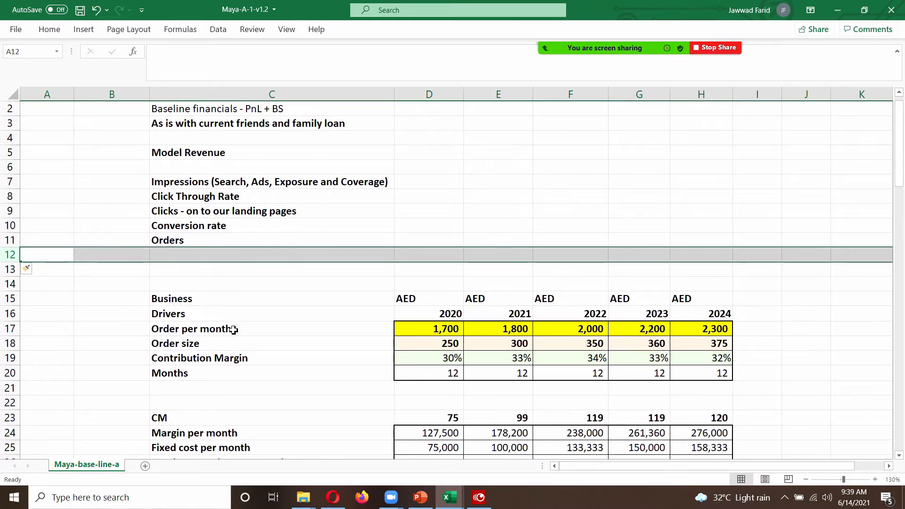
# Extend the label in cell C8 to "Click Through Rate (CTR)".
pyautogui.click(434, 329)
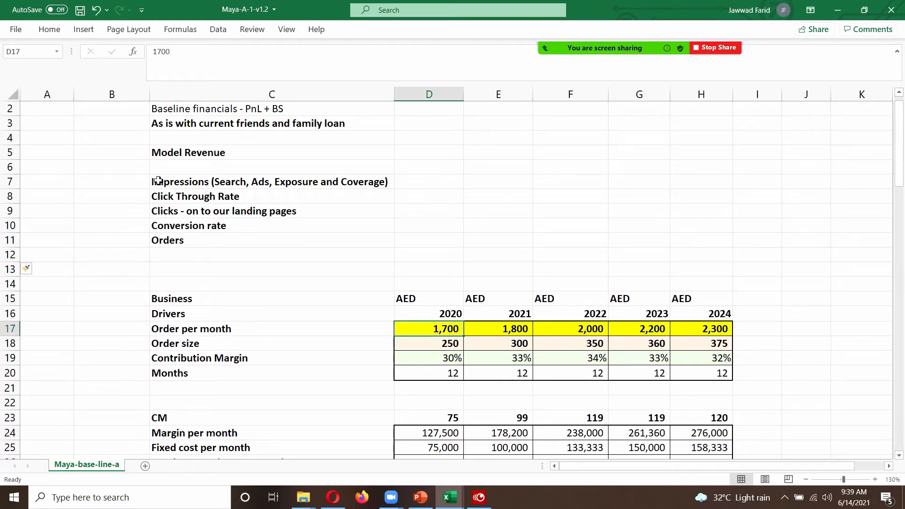
pyautogui.click(140, 195)
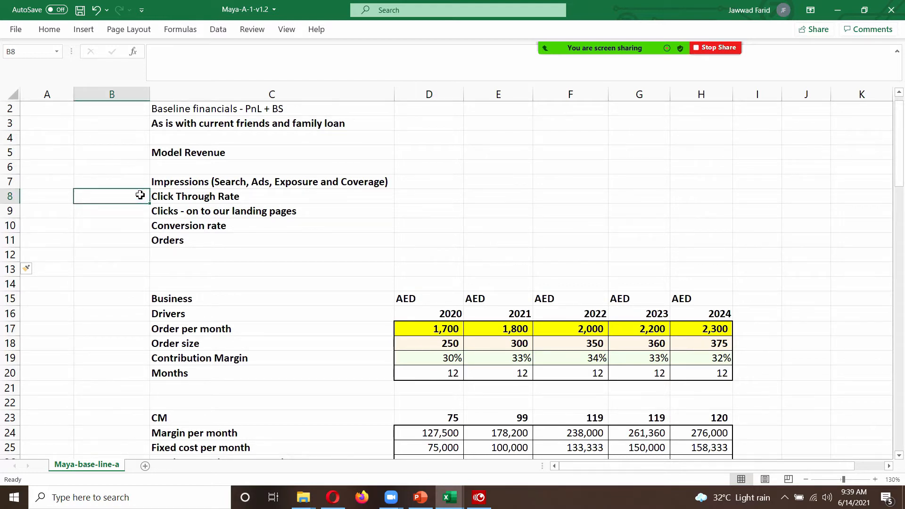
pyautogui.click(231, 198)
pyautogui.click(236, 52)
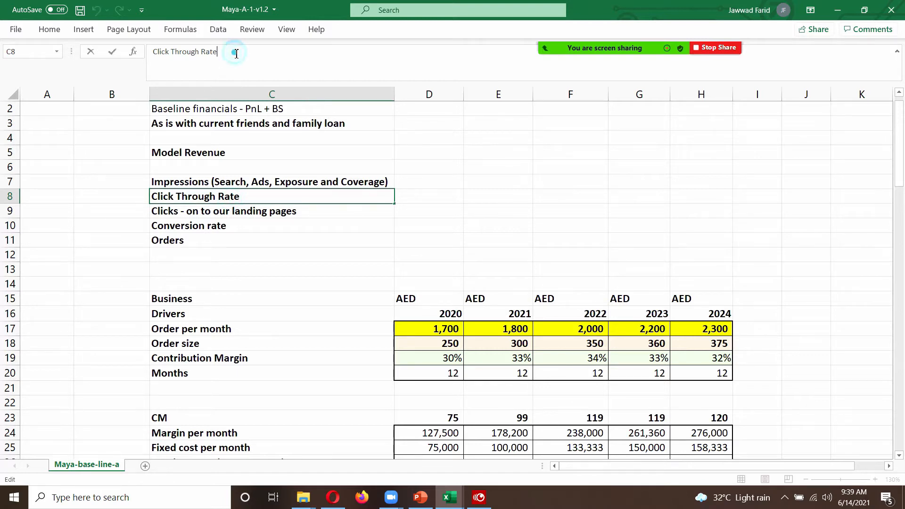
pyautogui.write('(CTR)')
pyautogui.press('Return')
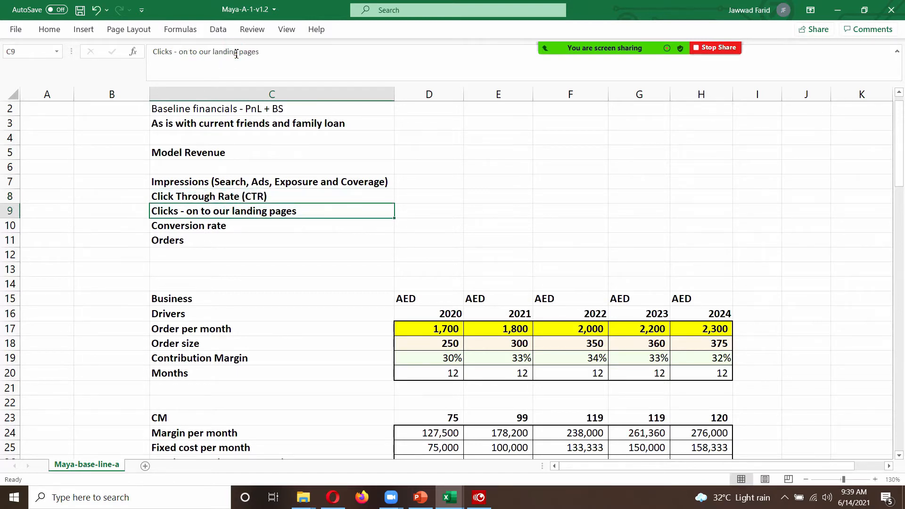
# Enter 4% in cell B8 beside the Click Through Rate label.
pyautogui.click(132, 197)
pyautogui.write('4%')
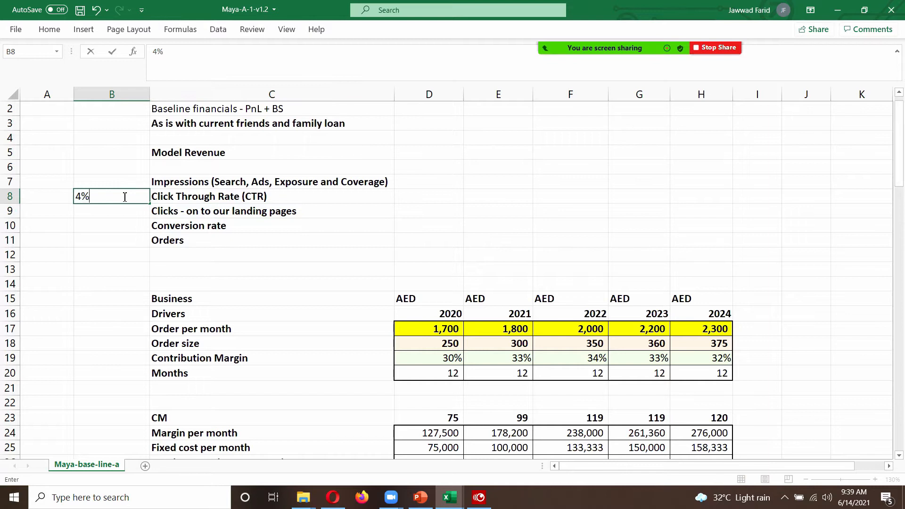
pyautogui.press('Return')
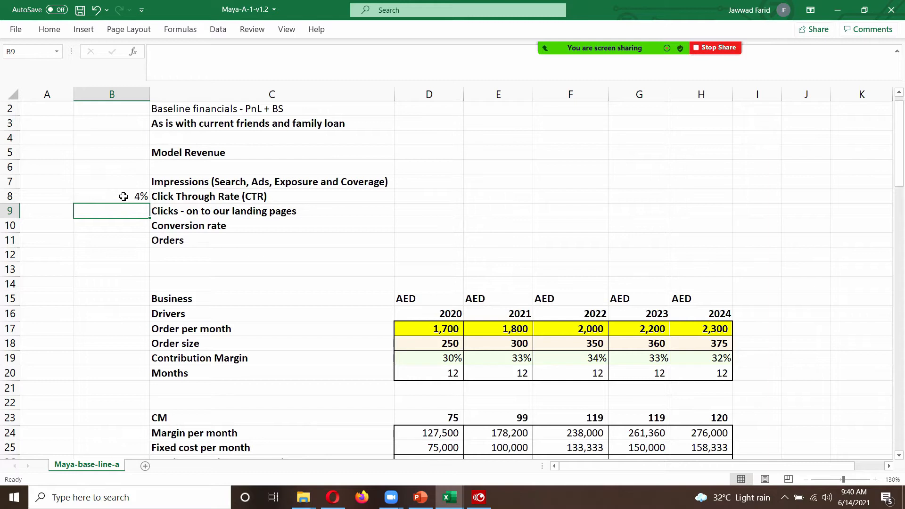
# Enter 0.20% in cell B10 beside the Conversion rate label.
pyautogui.click(130, 225)
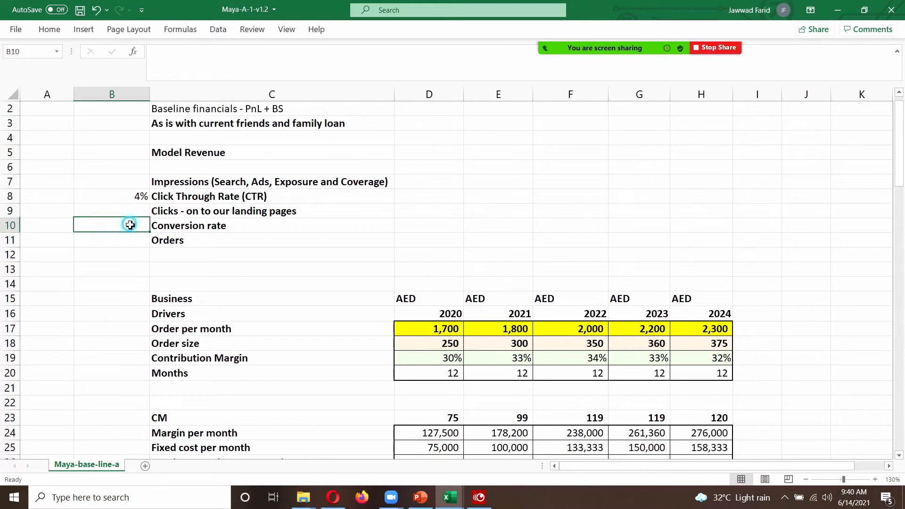
pyautogui.write('0')
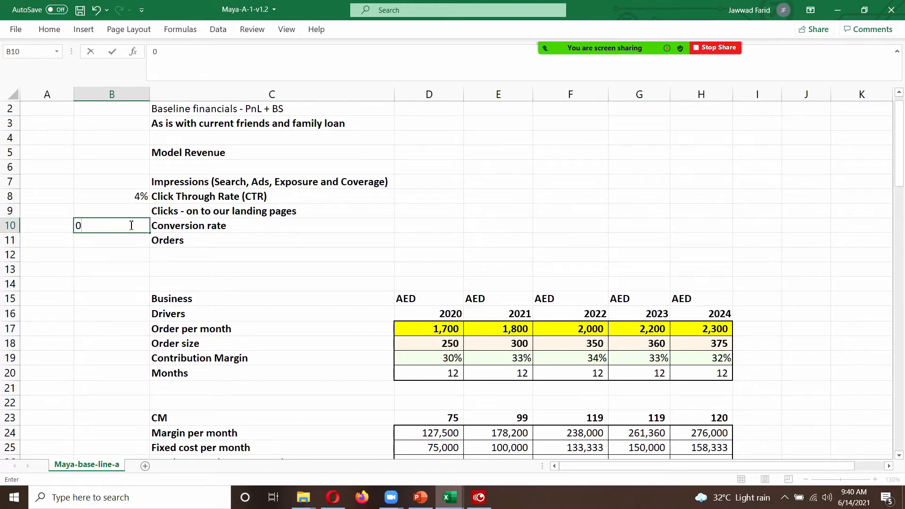
pyautogui.write('.20')
pyautogui.write('%')
pyautogui.press('Return')
pyautogui.click(126, 226)
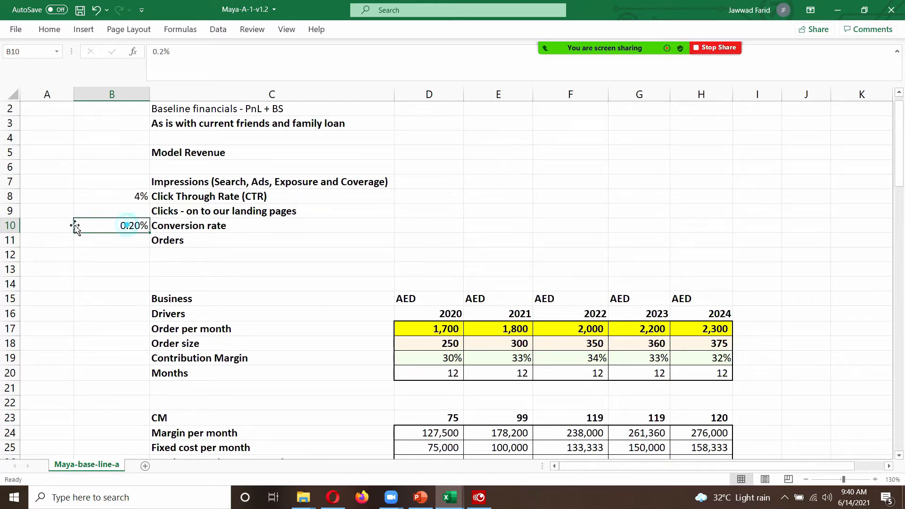
# Enter 2% as an alternative conversion rate in cell A10.
pyautogui.click(43, 225)
pyautogui.write('2%')
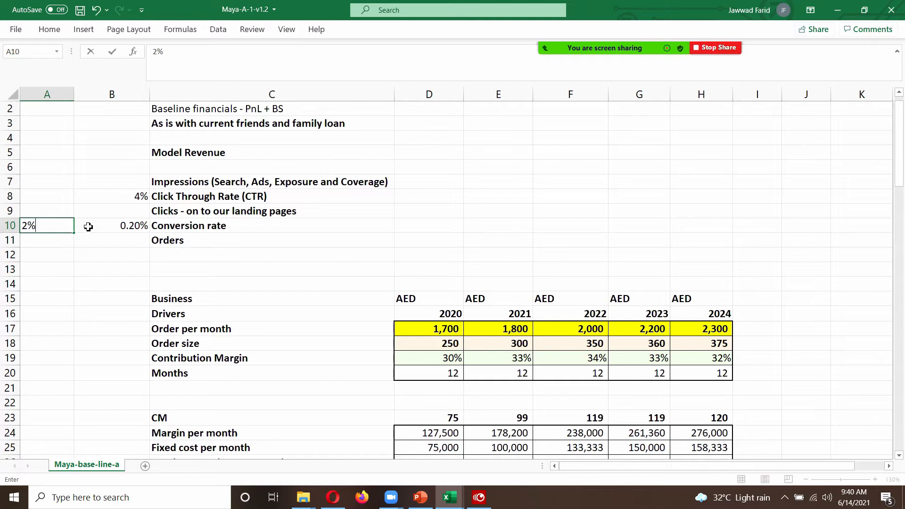
pyautogui.press('Return')
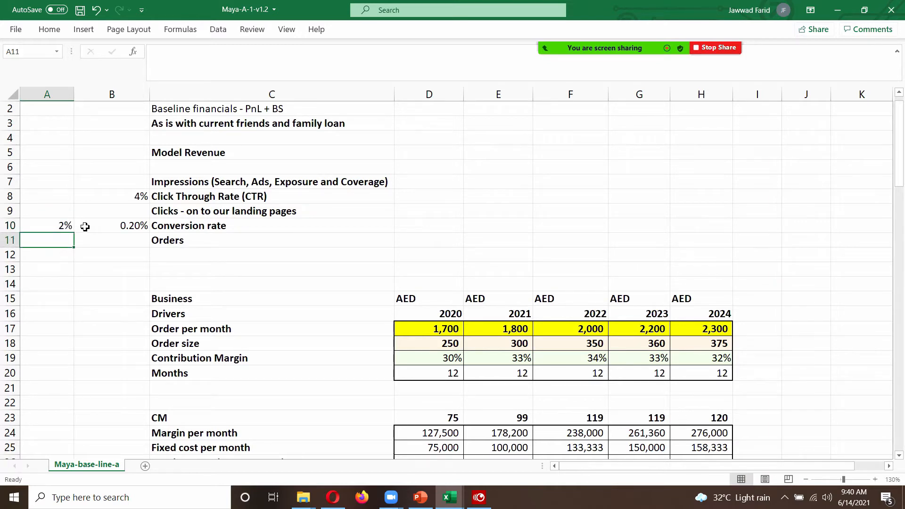
pyautogui.click(118, 225)
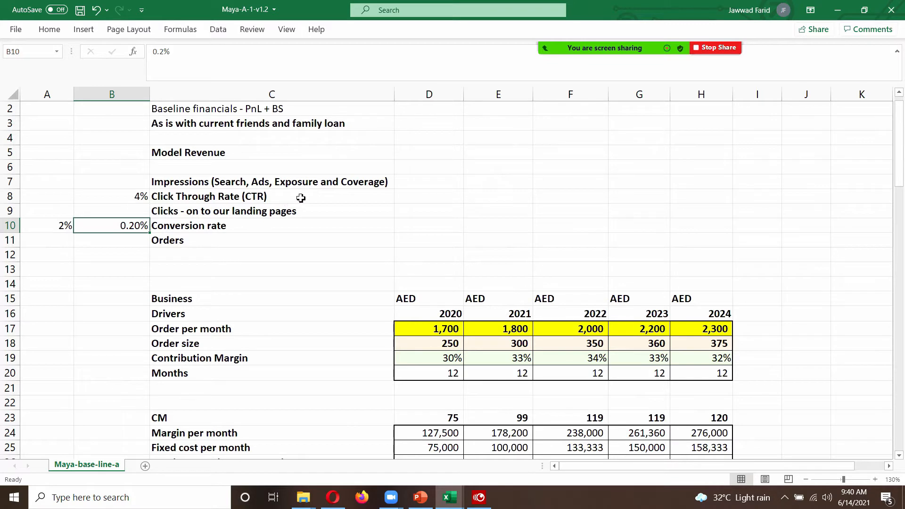
# Enter the year 2020 in cell D5 of the Model Revenue row and fill it across to H5.
pyautogui.click(442, 152)
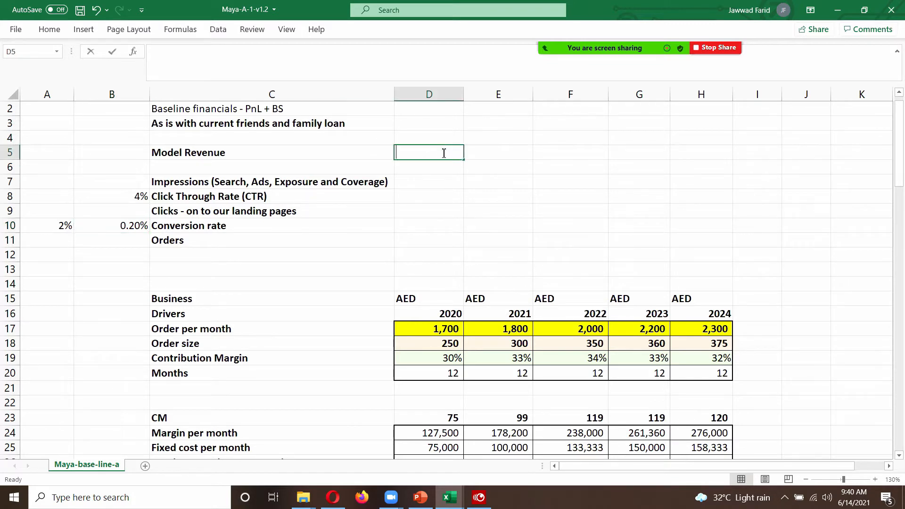
pyautogui.write('2020')
pyautogui.press('Tab')
pyautogui.click(442, 152)
pyautogui.moveTo(486, 159); pyautogui.dragTo(722, 157)
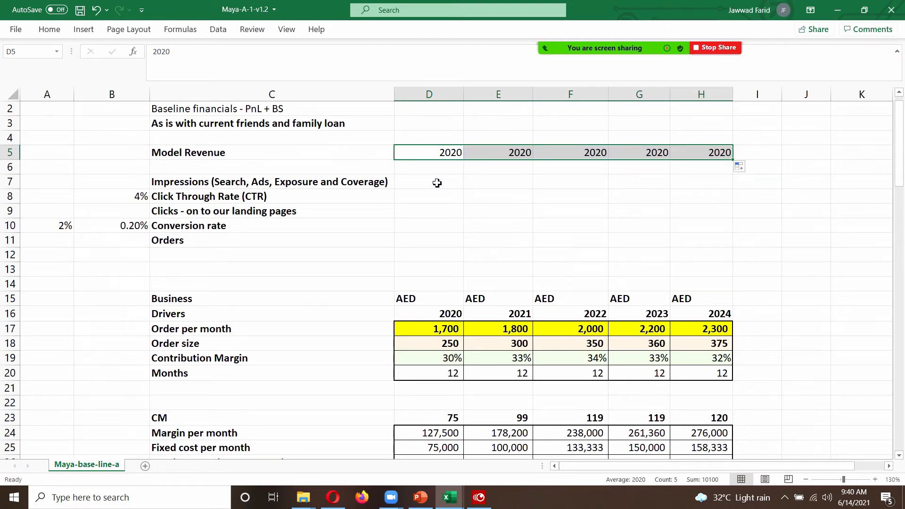
# Enter 1,000,000 as the 2020 impressions in cell D7.
pyautogui.click(436, 329)
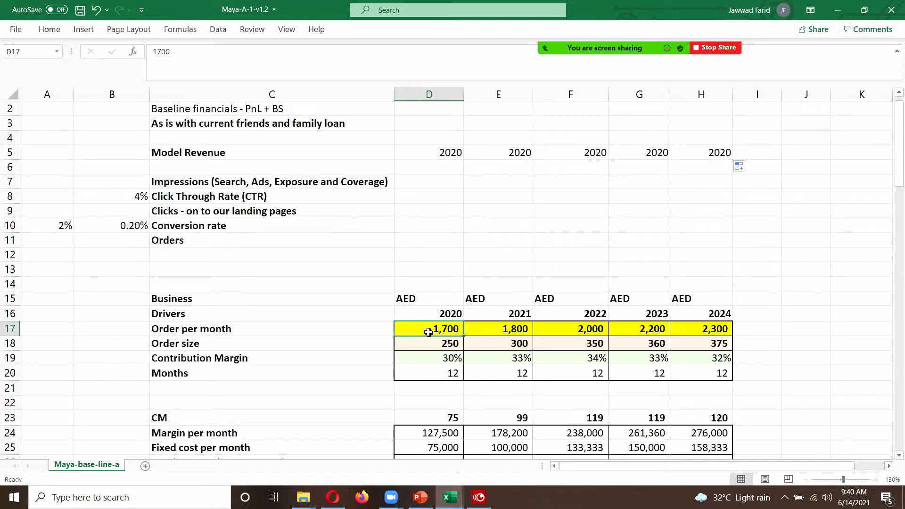
pyautogui.click(412, 186)
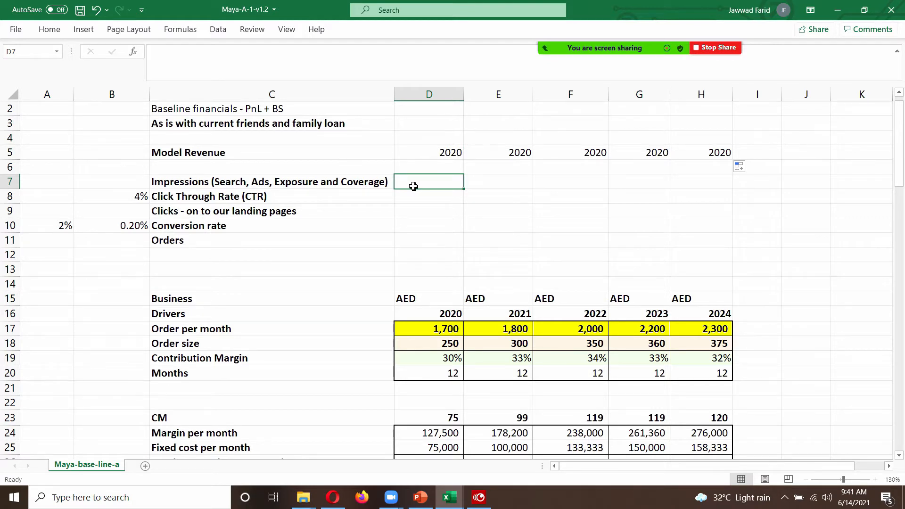
pyautogui.write('1,000,000')
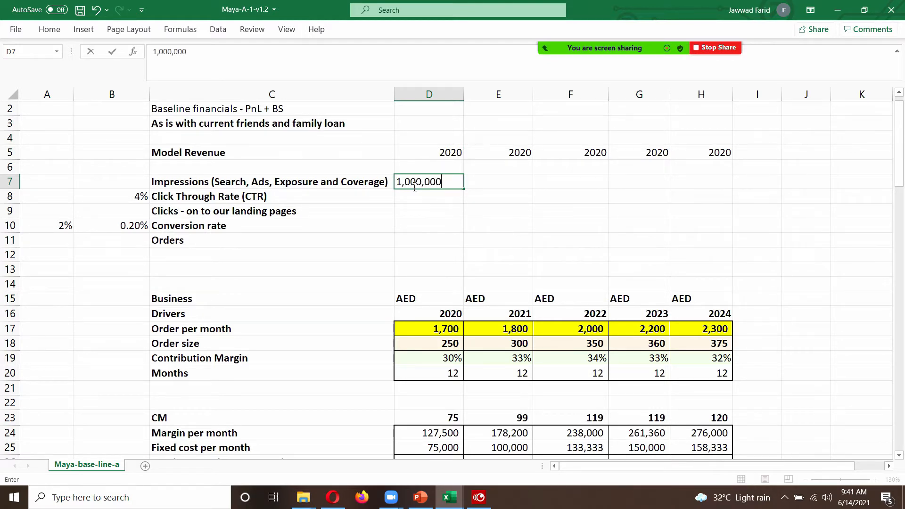
pyautogui.press('Return')
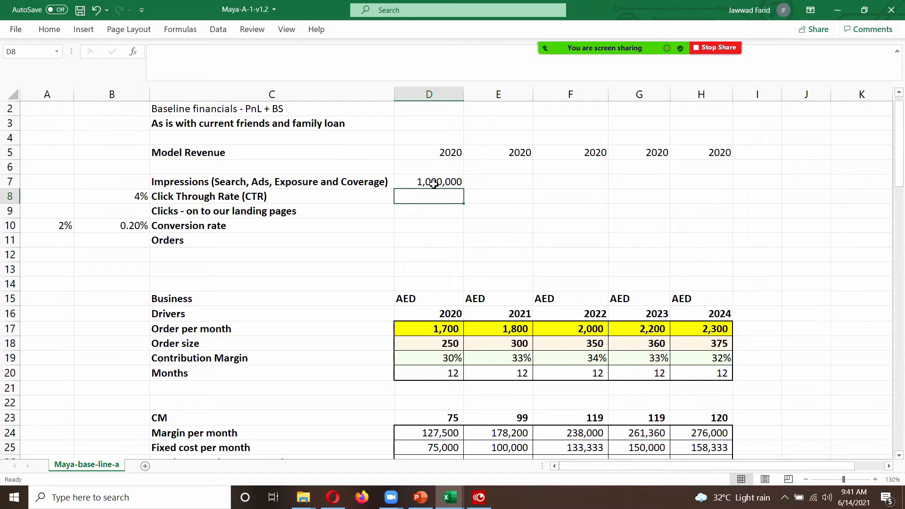
# Enter the formula =D7*$B$8 in cell D8 of the Click Through Rate row.
pyautogui.write('=')
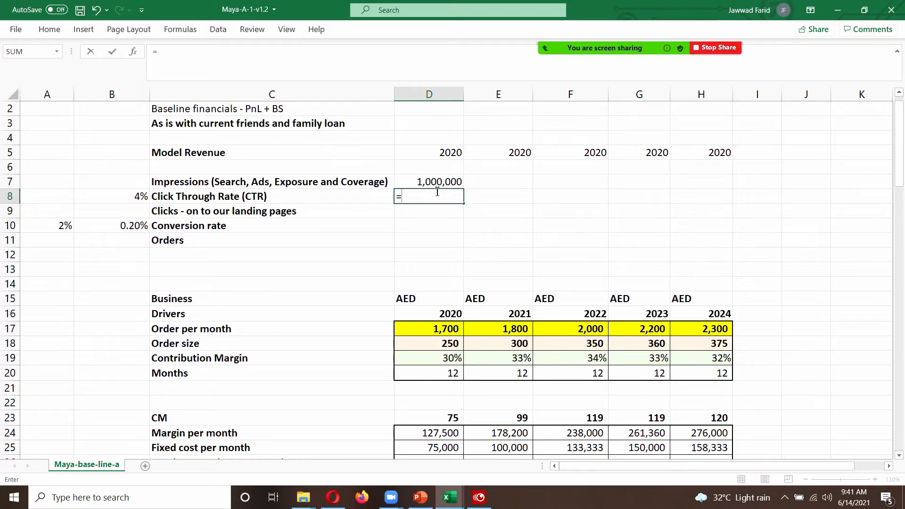
pyautogui.click(434, 180)
pyautogui.write('*')
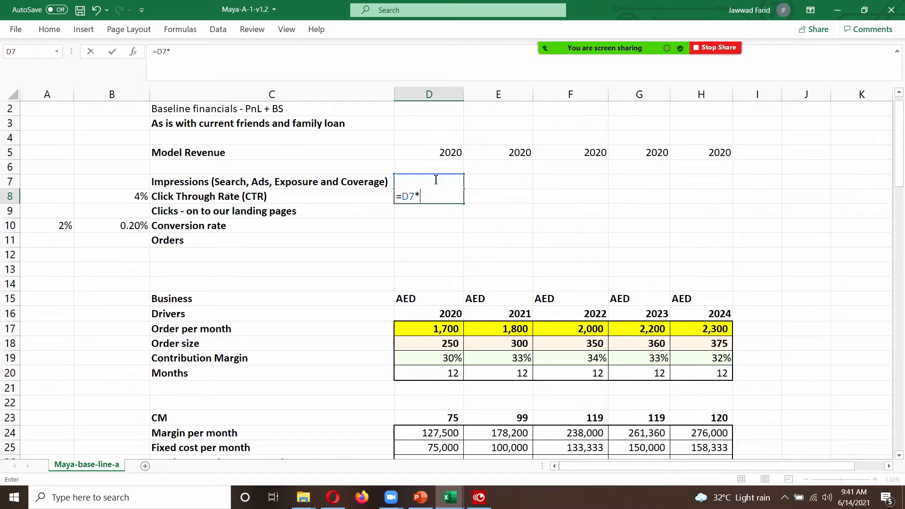
pyautogui.click(133, 199)
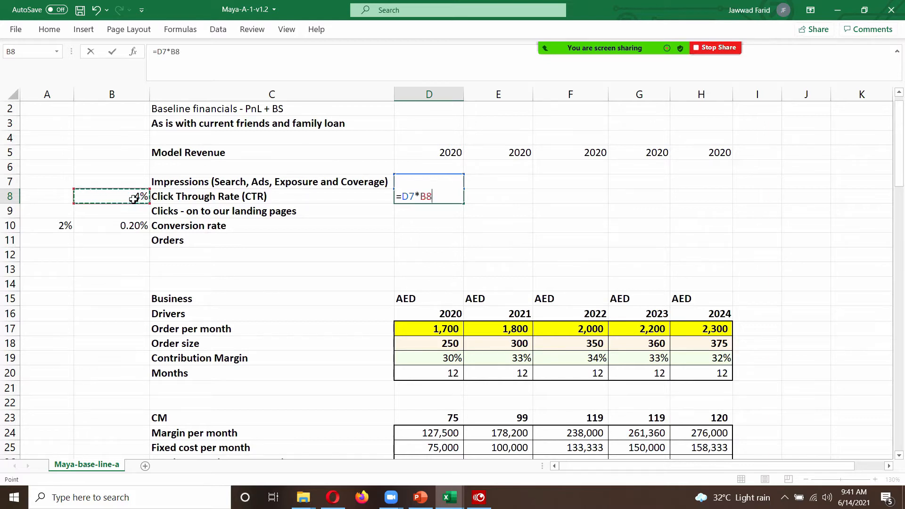
pyautogui.press('F4')
pyautogui.press('Return')
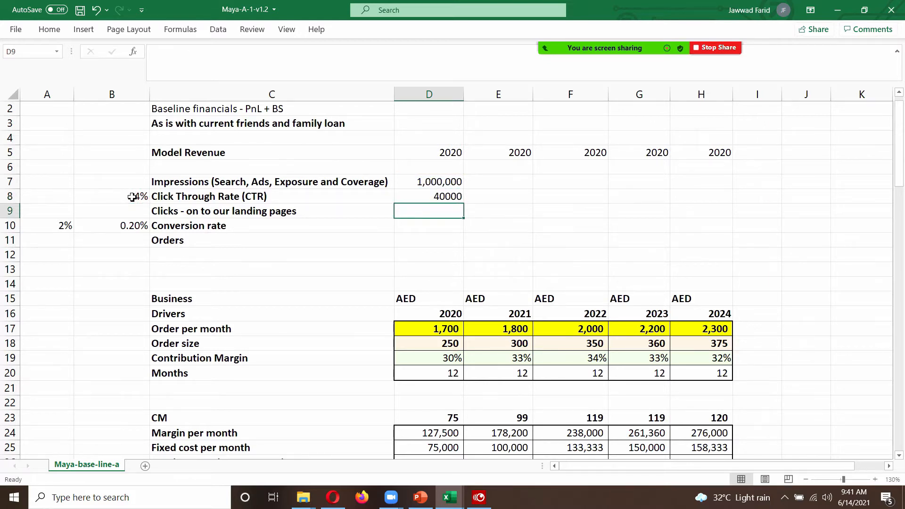
# Replace the content of cell D8 with a click-through rate of 4%.
pyautogui.click(427, 180)
pyautogui.keyDown('shift'); pyautogui.click(427, 194); pyautogui.keyUp('shift')
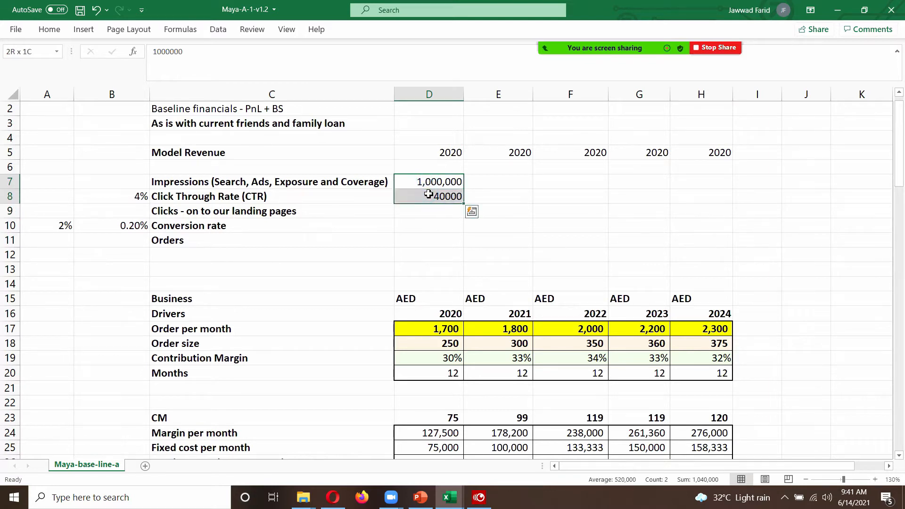
pyautogui.click(454, 196)
pyautogui.press('F2')
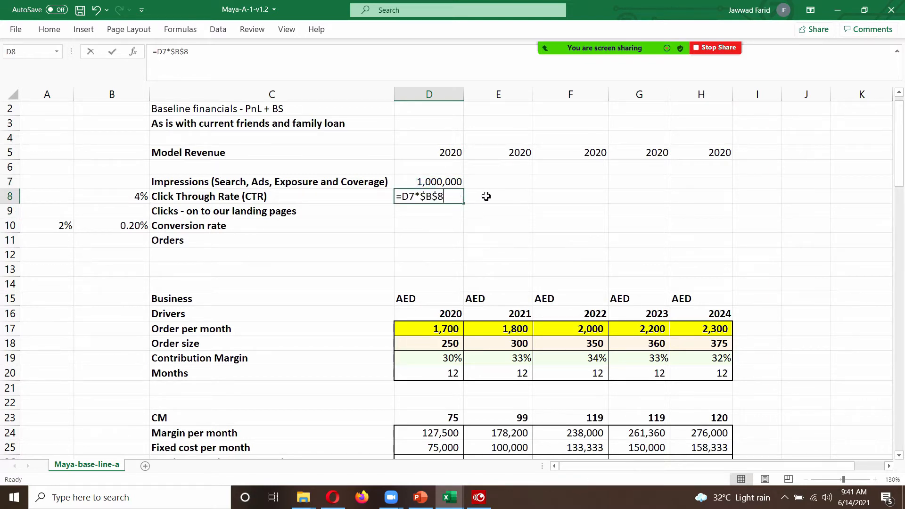
pyautogui.write('4')
pyautogui.press('Return')
pyautogui.click(440, 198)
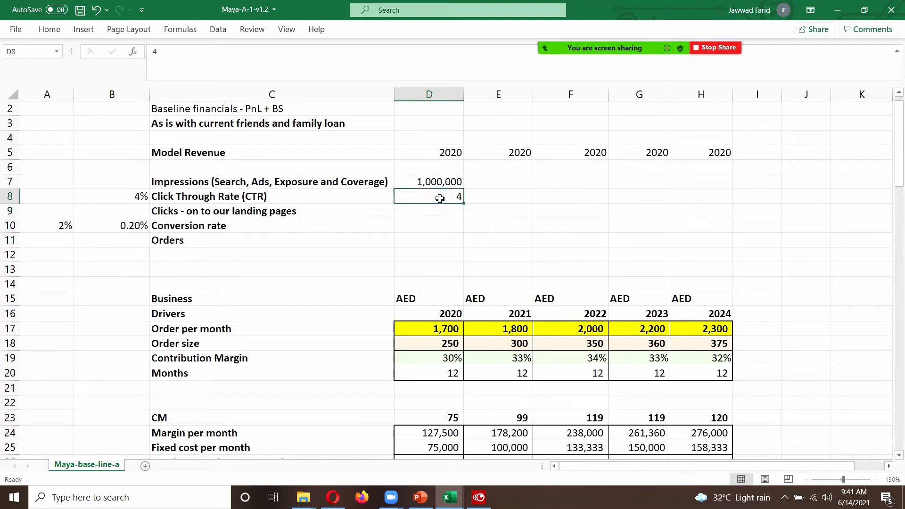
pyautogui.write('4%')
pyautogui.press('Return')
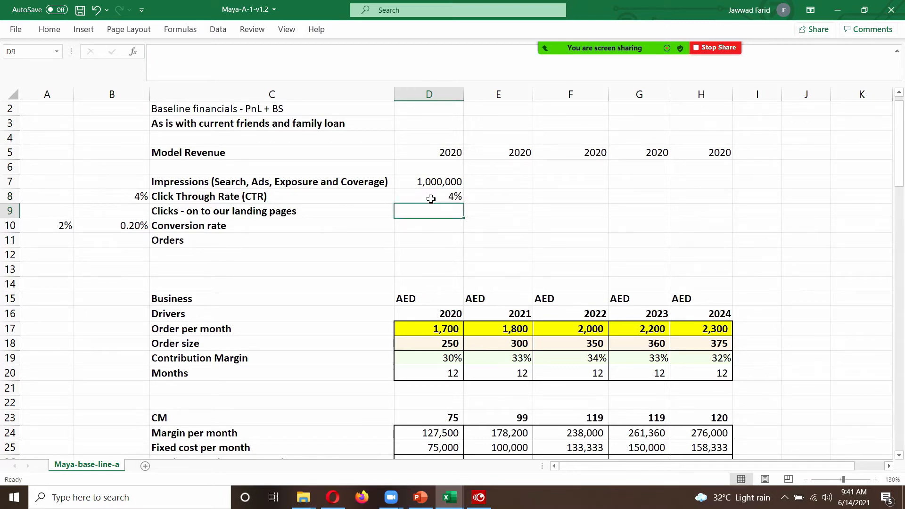
# Calculate the 2020 clicks in cell D9 by multiplying the impressions in D7 by the click-through rate in D8.
pyautogui.write('=')
pyautogui.click(432, 182)
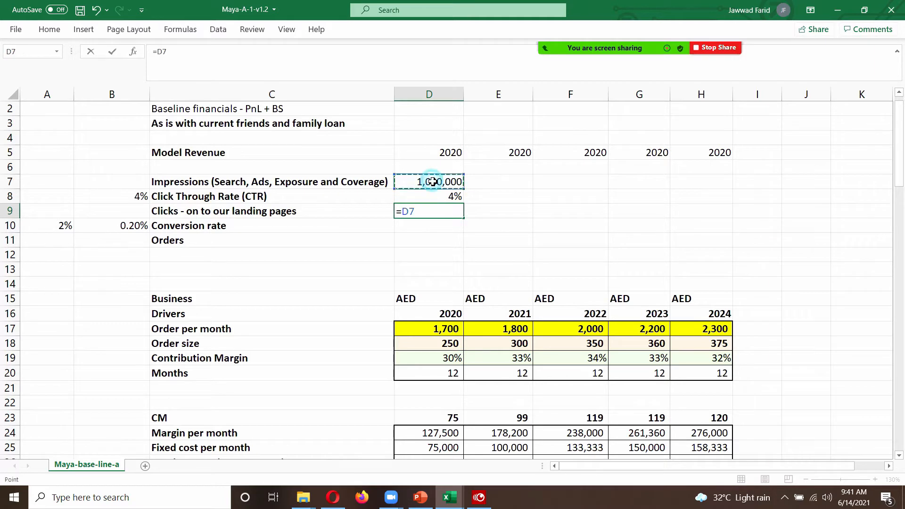
pyautogui.write('*')
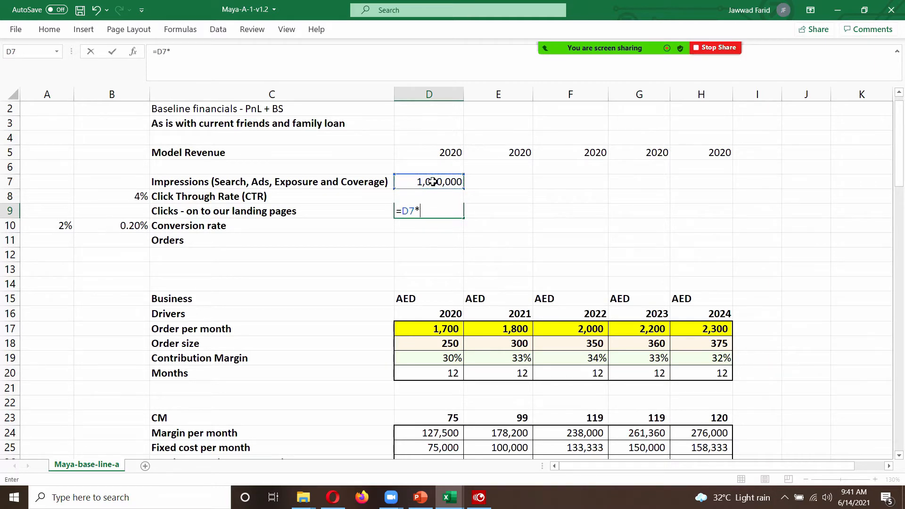
pyautogui.click(471, 196)
pyautogui.press('Left')
pyautogui.press('Return')
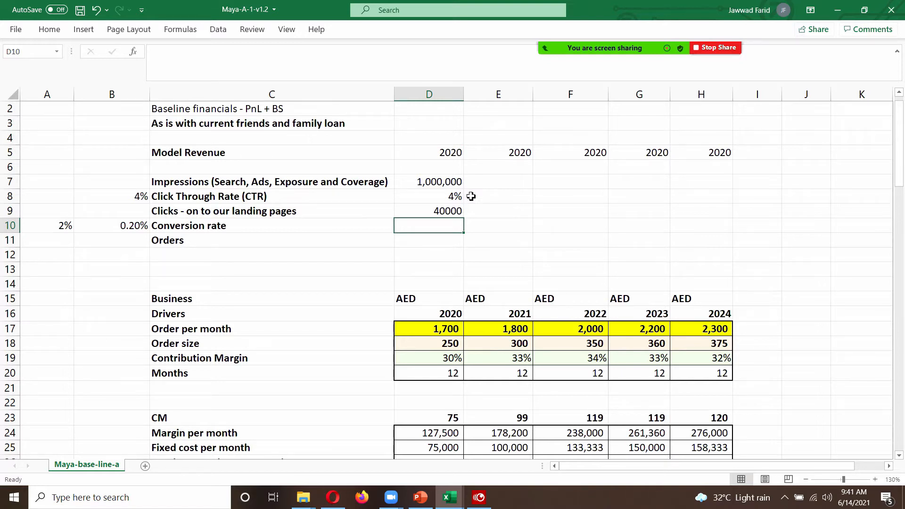
# Enter a 0.20% conversion rate in D10 and calculate the 2020 orders in D11 as D10 times D9.
pyautogui.write('0.2')
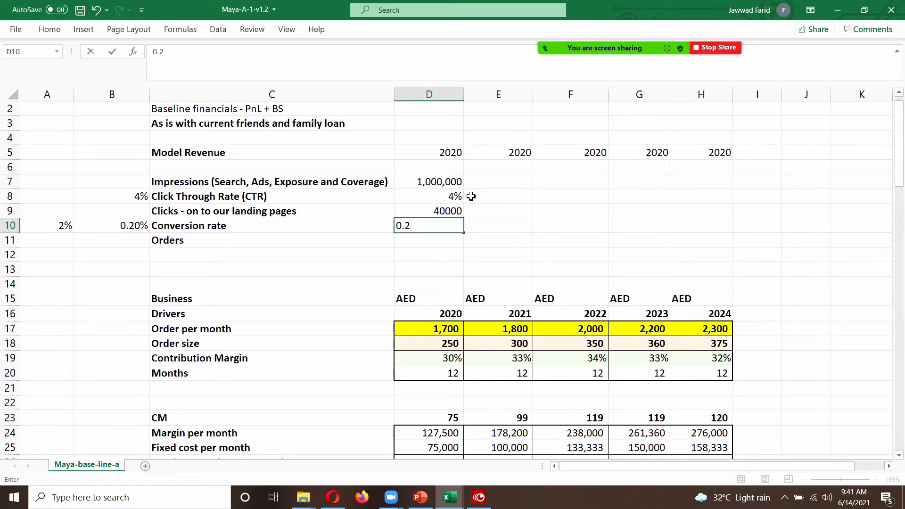
pyautogui.write('0%')
pyautogui.press('Return')
pyautogui.press('Up')
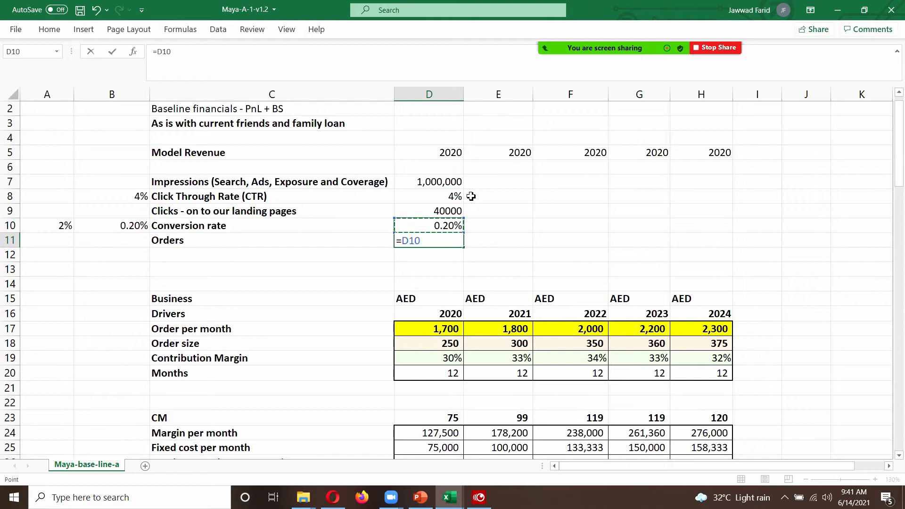
pyautogui.write('*')
pyautogui.press('Up')
pyautogui.press('Up')
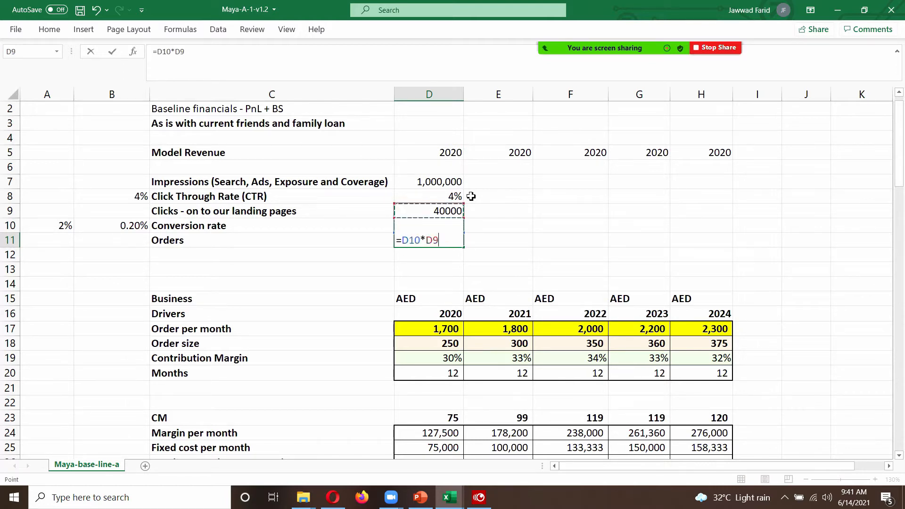
pyautogui.press('Return')
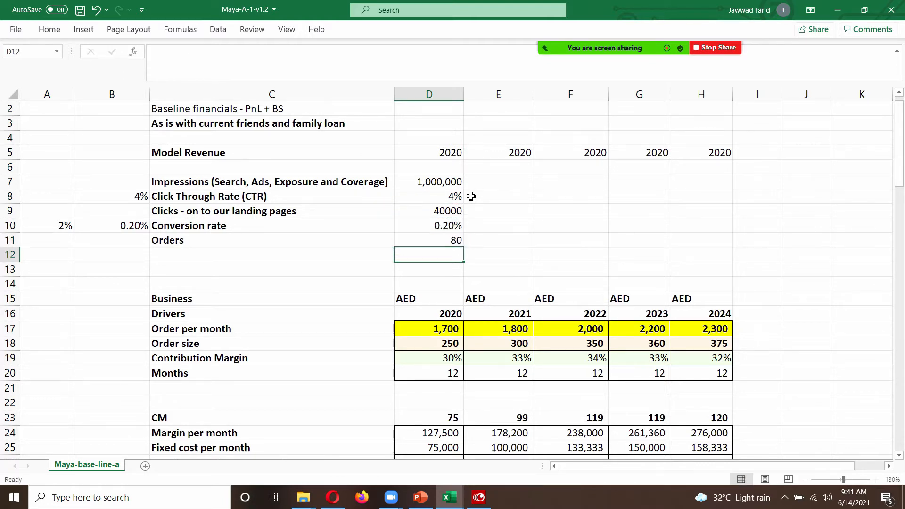
# Format the 2020 clicks in D9 with a thousands separator and no decimals.
pyautogui.click(434, 182)
pyautogui.click(433, 211)
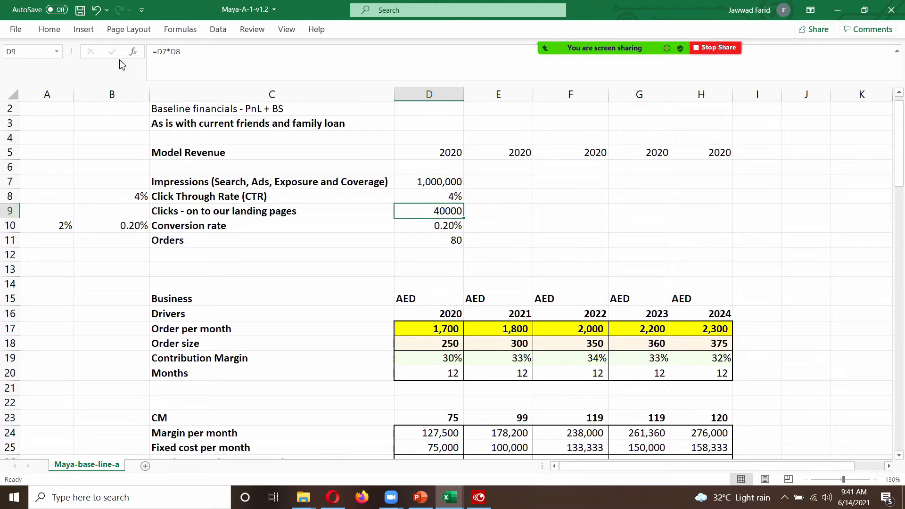
pyautogui.click(47, 31)
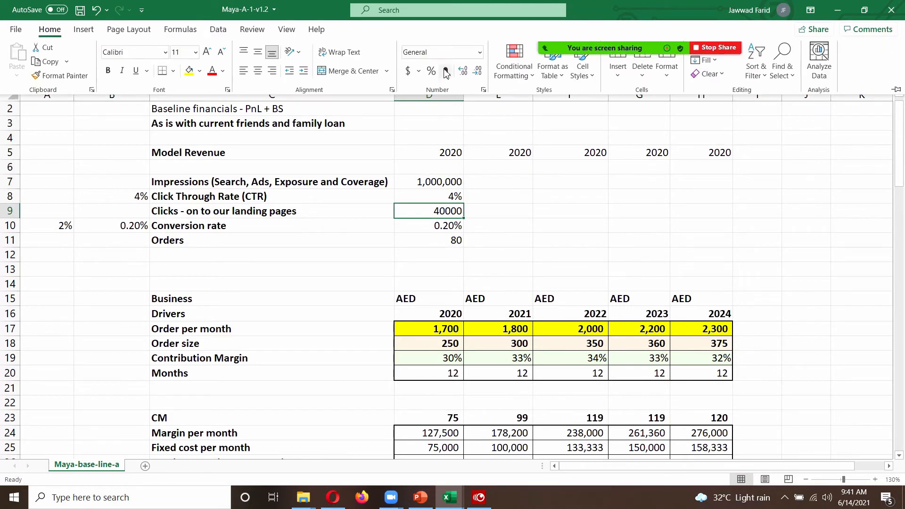
pyautogui.click(445, 70)
pyautogui.click(477, 71)
pyautogui.click(478, 71)
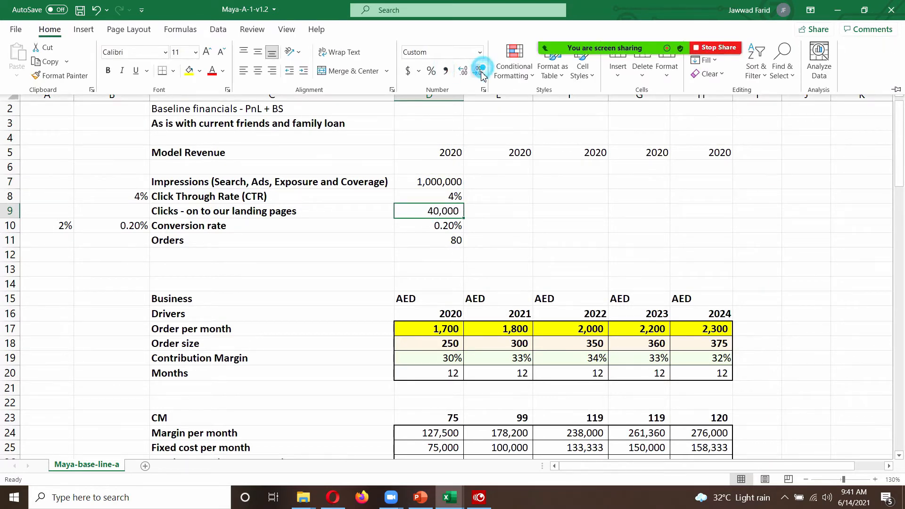
# Raise the 2020 impressions in cell D7 to 10,000,000 and check the orders in D11.
pyautogui.click(443, 183)
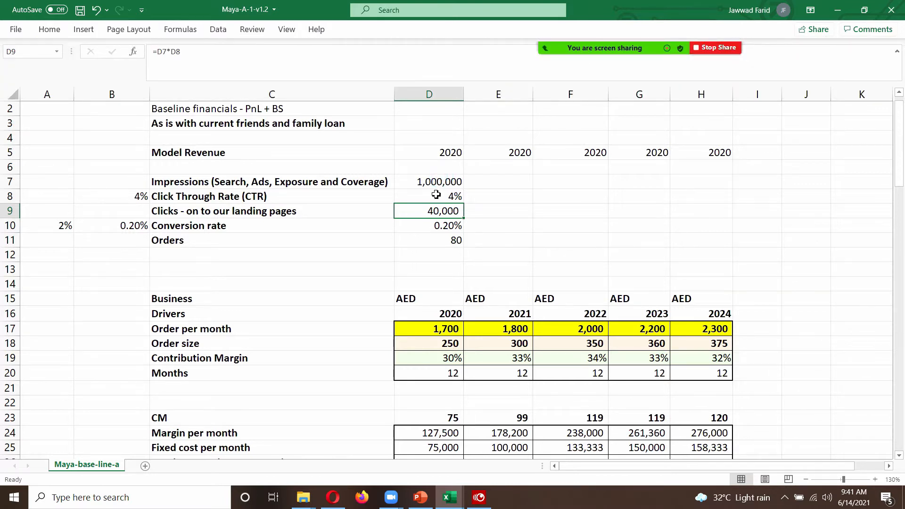
pyautogui.click(443, 242)
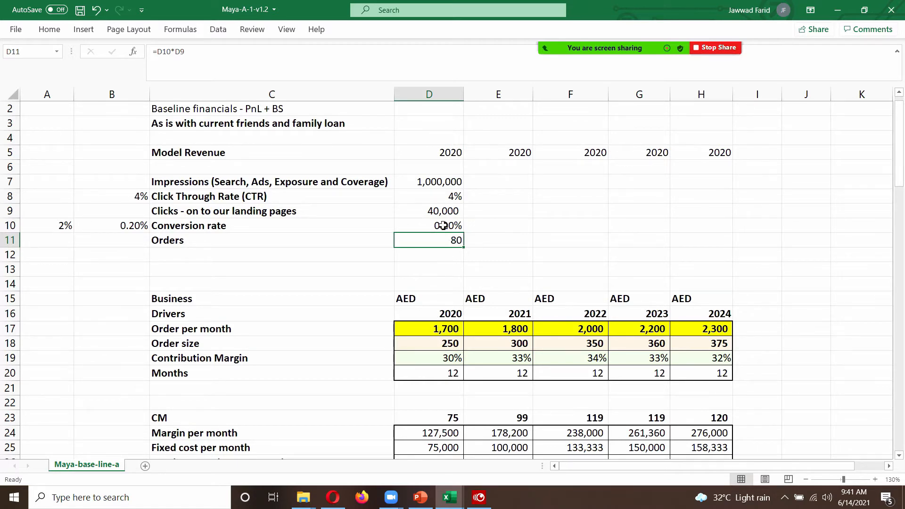
pyautogui.click(427, 184)
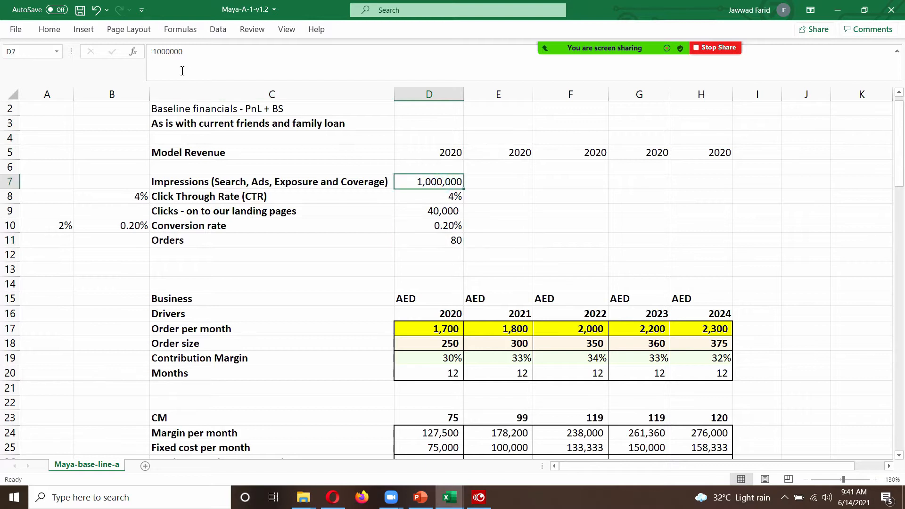
pyautogui.click(198, 57)
pyautogui.write('0')
pyautogui.press('Return')
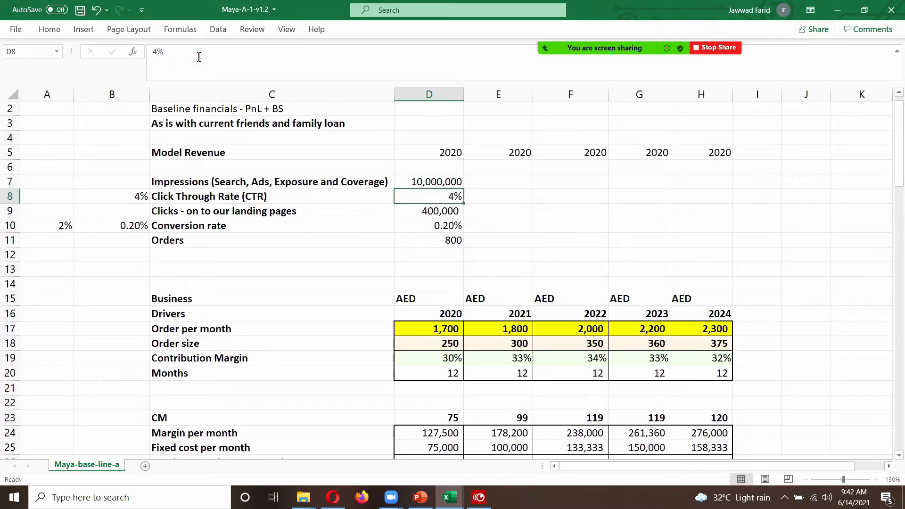
pyautogui.click(436, 242)
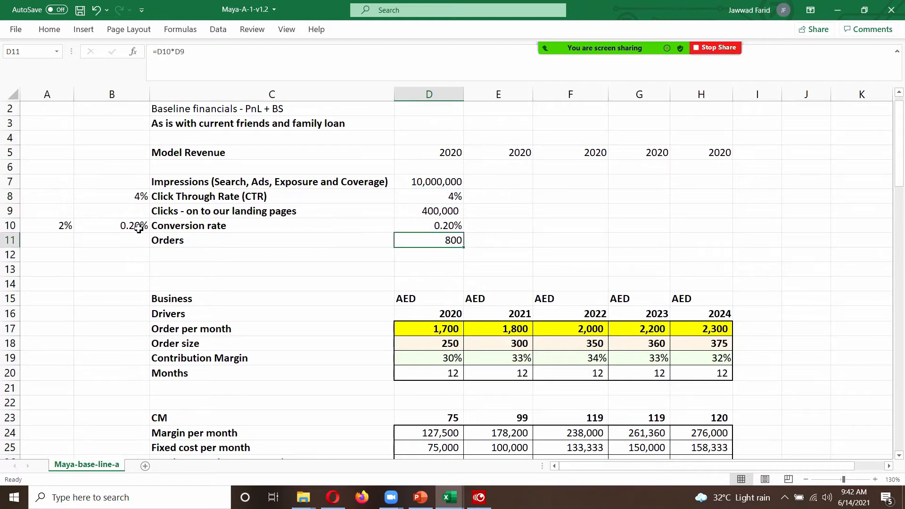
# Set the reference conversion rate in cell B10 to 0.4%.
pyautogui.click(113, 223)
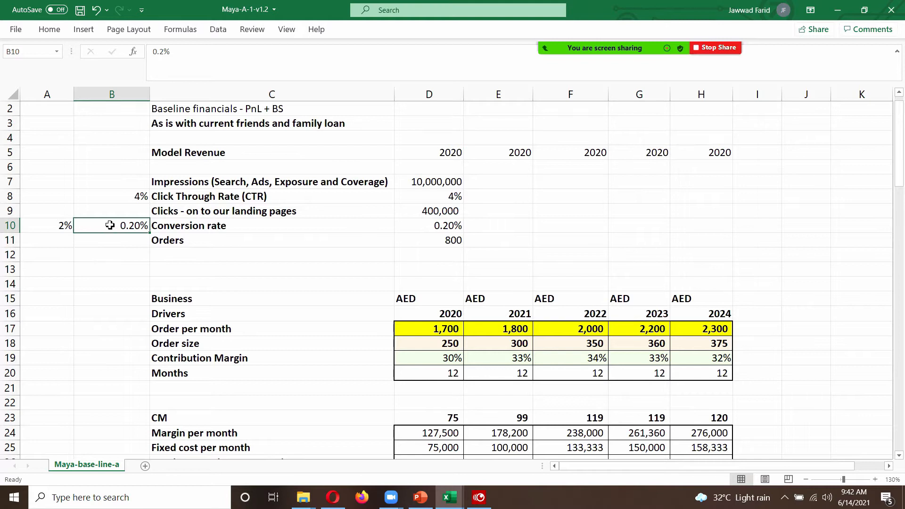
pyautogui.click(165, 53)
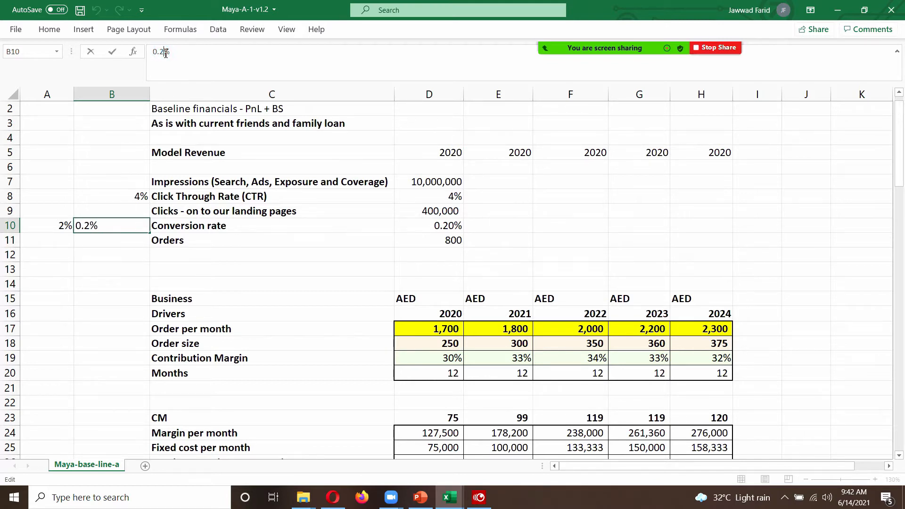
pyautogui.press('BackSpace')
pyautogui.write('4')
pyautogui.press('Return')
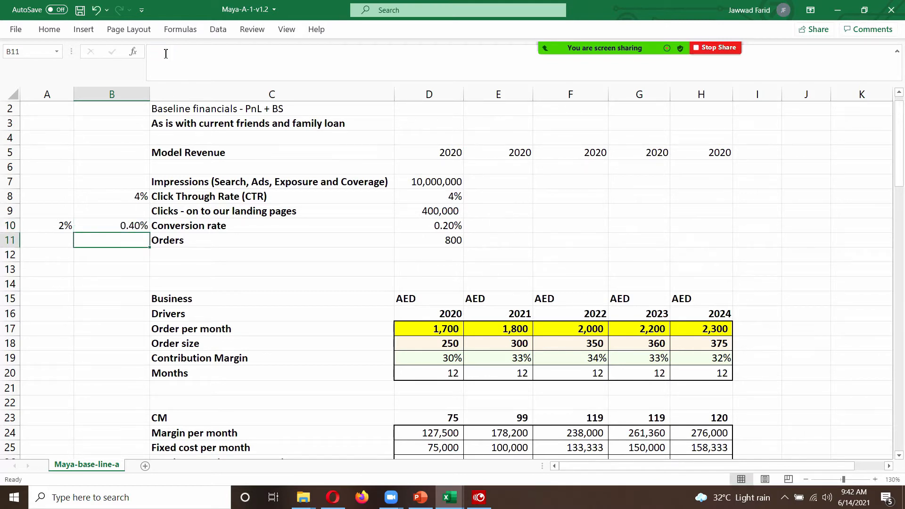
# Set the 2020 conversion rate in cell D10 to 0.4%.
pyautogui.click(421, 224)
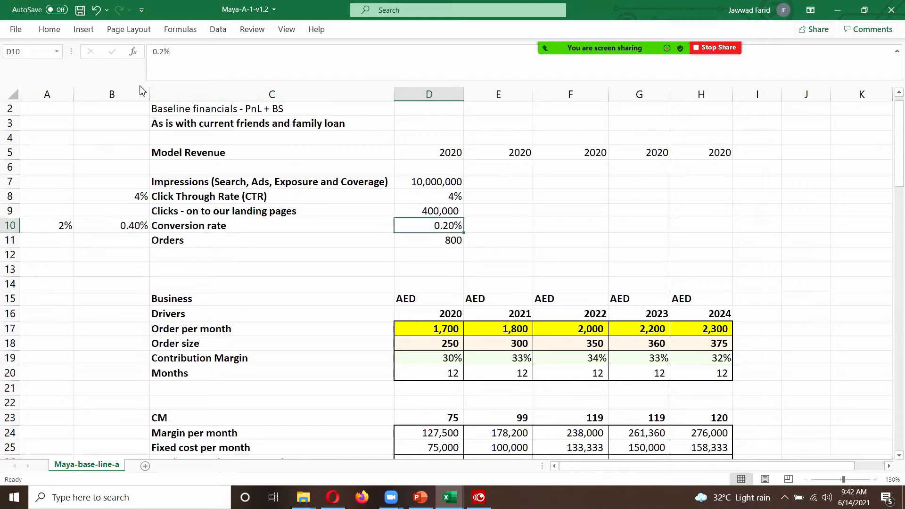
pyautogui.click(167, 52)
pyautogui.press('BackSpace')
pyautogui.write('4')
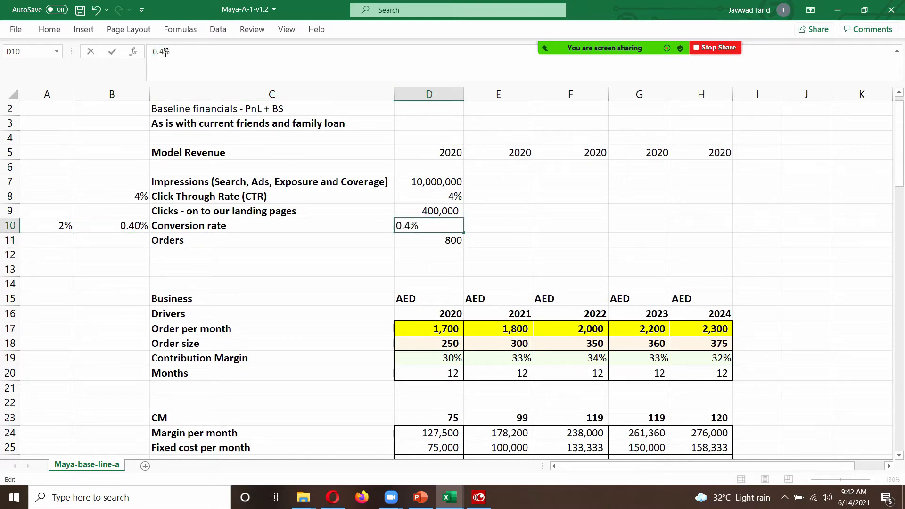
pyautogui.press('Return')
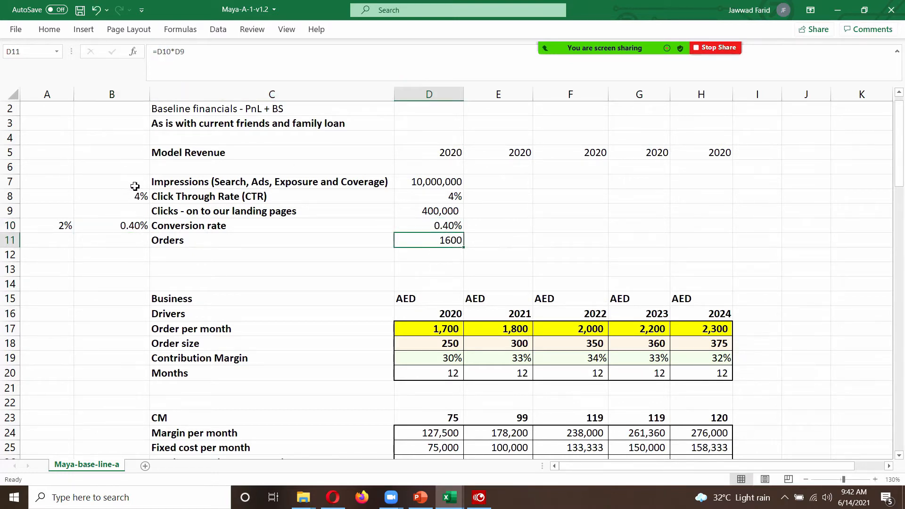
# Set the 2020 click-through rate in cell D8 to 4.5% and check the orders in D11.
pyautogui.click(420, 193)
pyautogui.write('4.5')
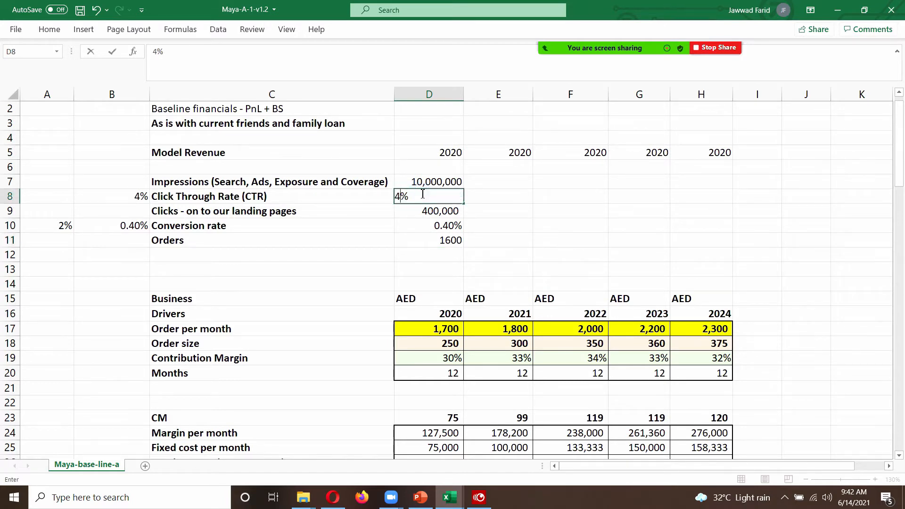
pyautogui.hotkey('ctrl', 'Return')
pyautogui.press('Down')
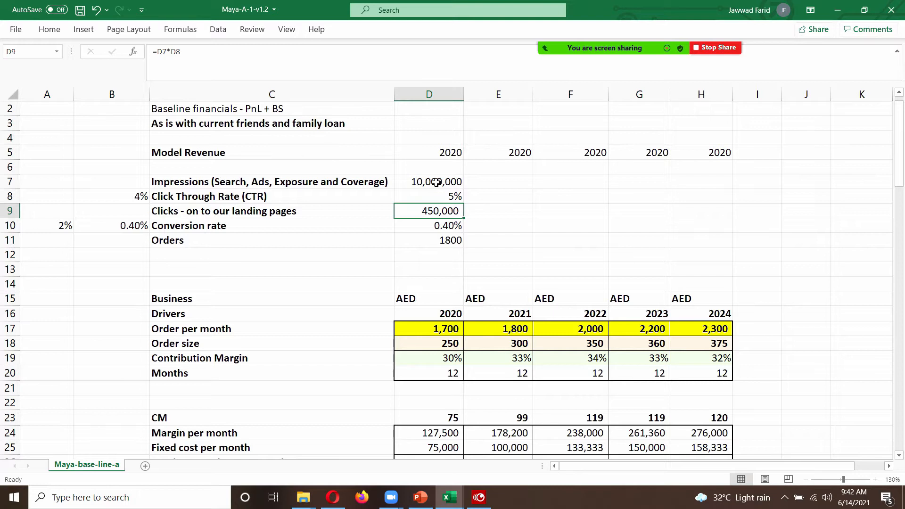
pyautogui.click(434, 242)
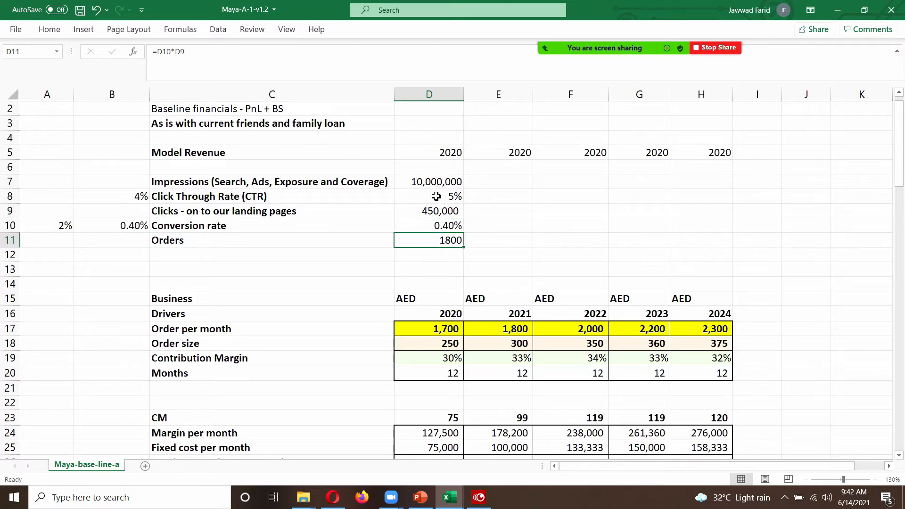
# Fill the 2020 funnel block D7:D11 across the remaining year columns through H.
pyautogui.click(430, 183)
pyautogui.keyDown('shift'); pyautogui.click(433, 237); pyautogui.keyUp('shift')
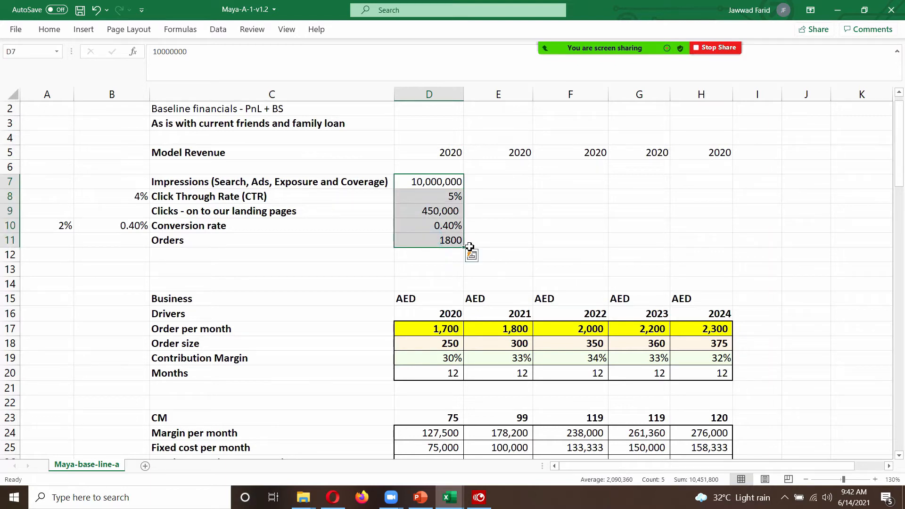
pyautogui.moveTo(466, 248); pyautogui.dragTo(736, 238)
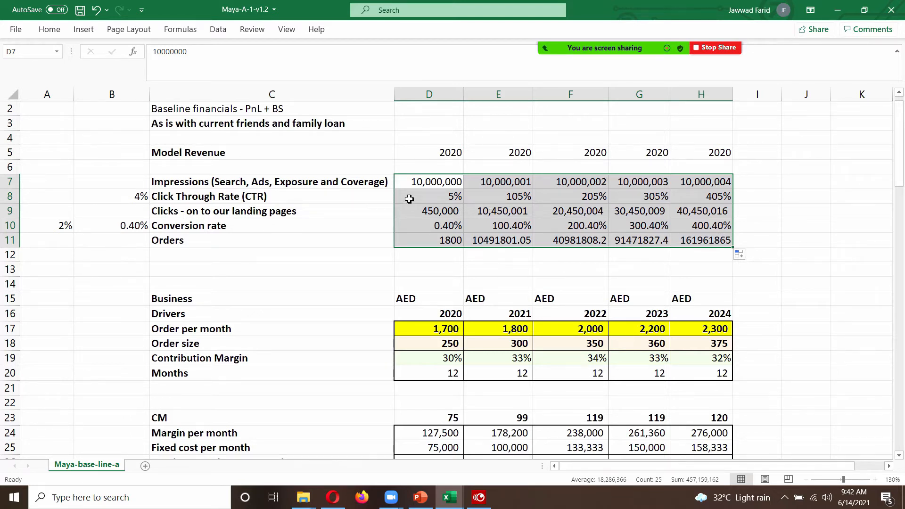
# Fill the 4.5% click-through rate from D8 and the 0.4% conversion rate from D10 unchanged across columns E to H.
pyautogui.click(429, 196)
pyautogui.click(507, 200)
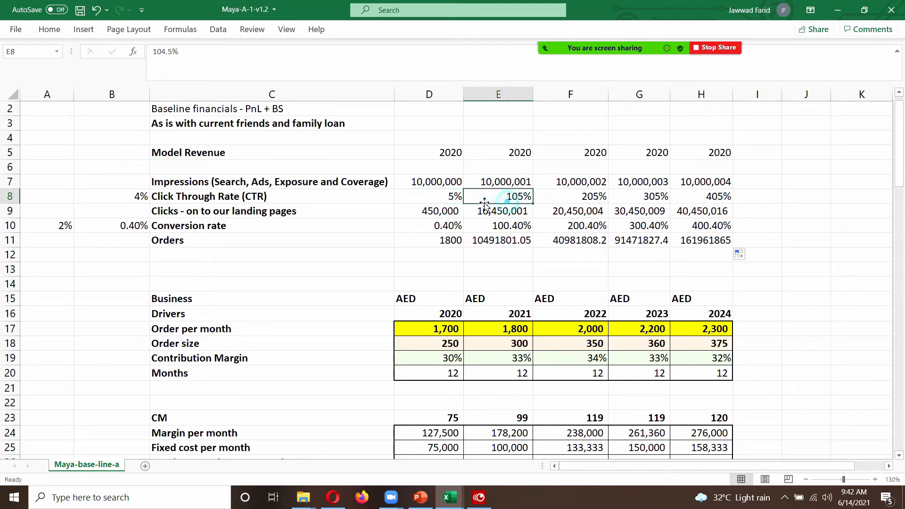
pyautogui.click(446, 201)
pyautogui.moveTo(464, 204); pyautogui.dragTo(721, 207)
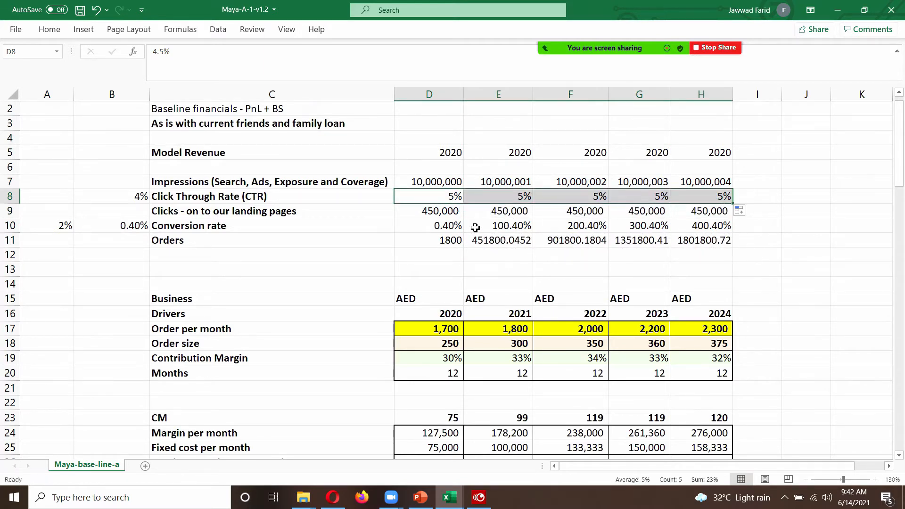
pyautogui.click(444, 228)
pyautogui.moveTo(463, 232); pyautogui.dragTo(705, 235)
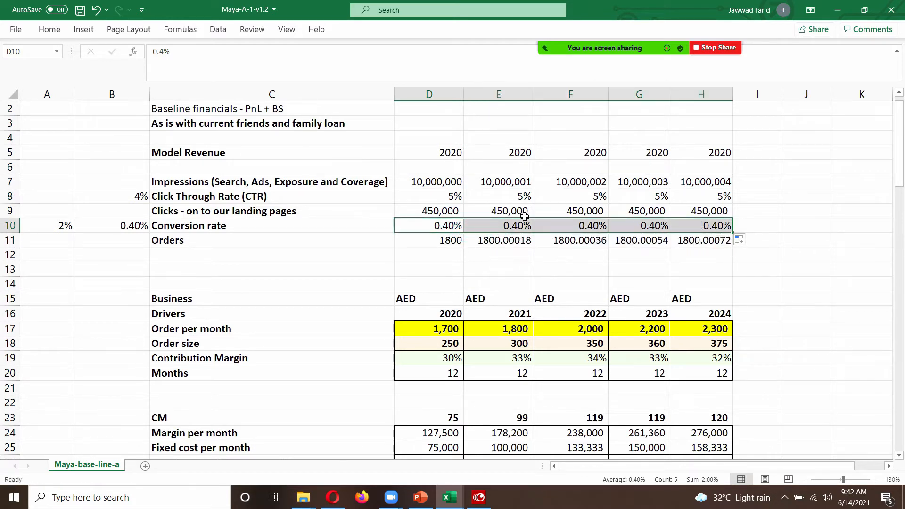
# Format the orders in D11:H11 with a thousands separator and no decimals.
pyautogui.click(445, 240)
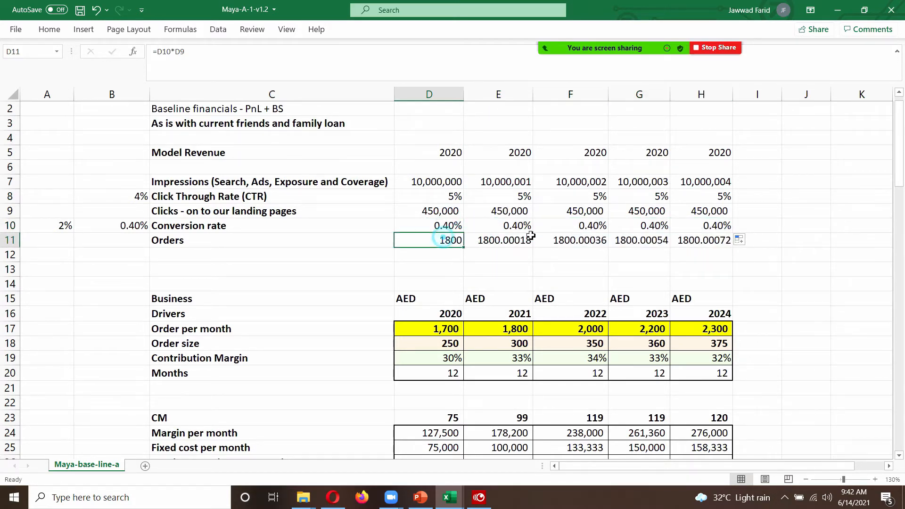
pyautogui.keyDown('shift'); pyautogui.click(702, 241); pyautogui.keyUp('shift')
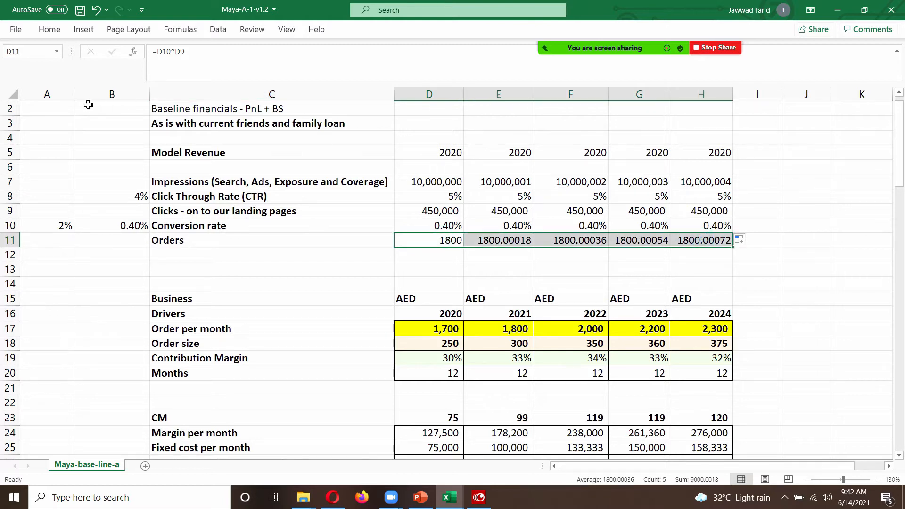
pyautogui.click(50, 29)
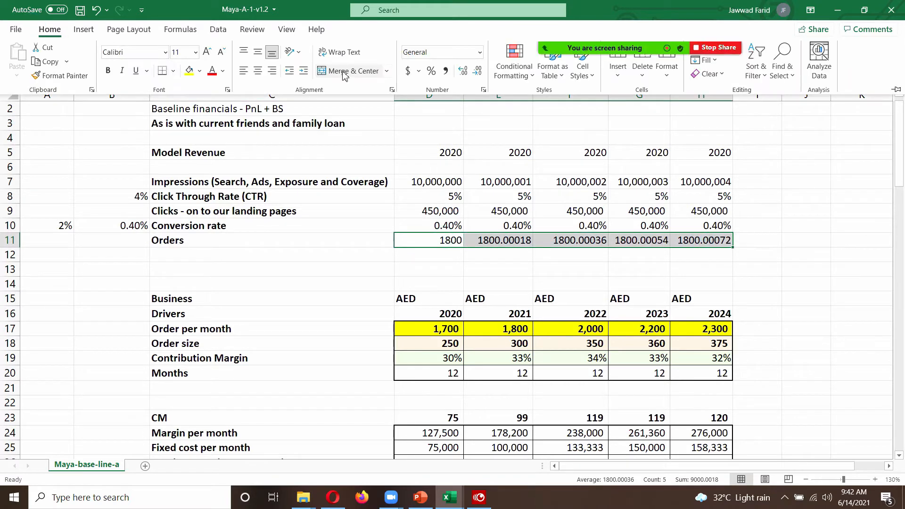
pyautogui.click(446, 70)
pyautogui.click(477, 72)
pyautogui.click(477, 71)
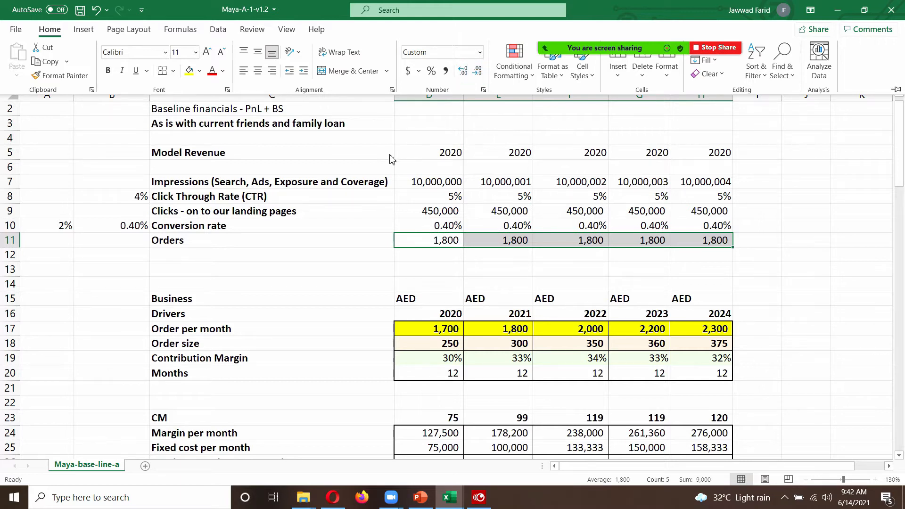
# Insert two blank rows above the Impressions row.
pyautogui.click(13, 182)
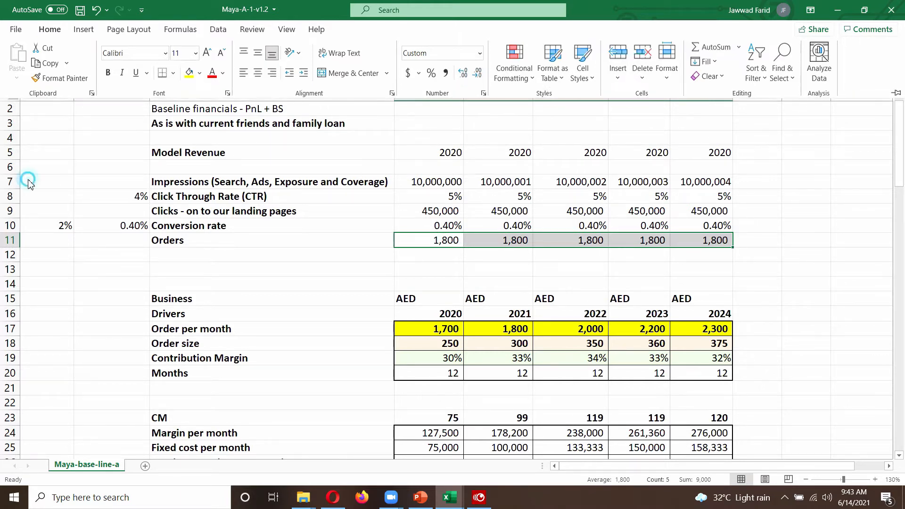
pyautogui.click(15, 181)
pyautogui.rightClick(15, 181)
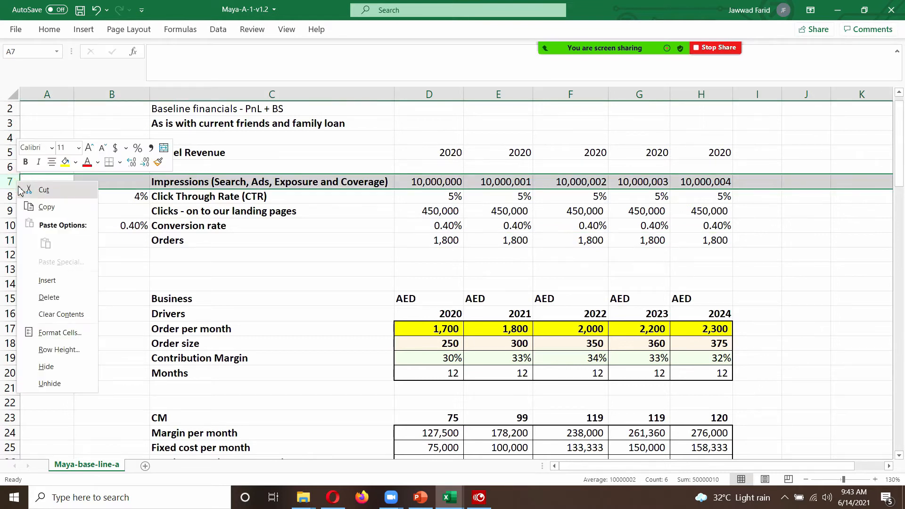
pyautogui.click(47, 282)
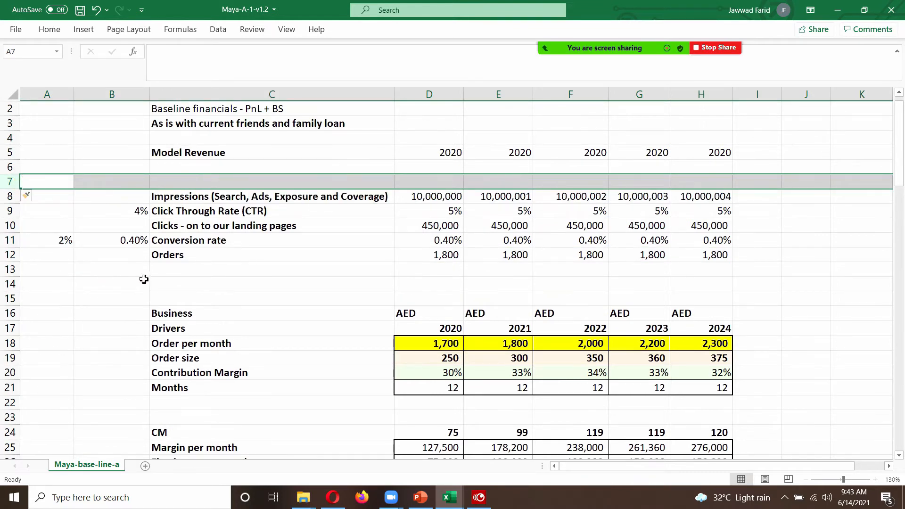
pyautogui.press('F4')
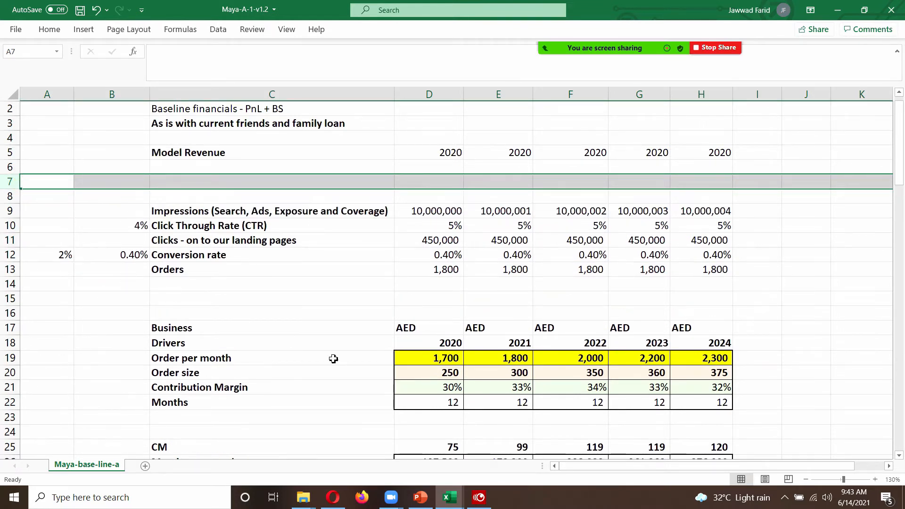
# Insert one more blank row at row 16, between the Orders row and the Business drivers block.
pyautogui.click(10, 313)
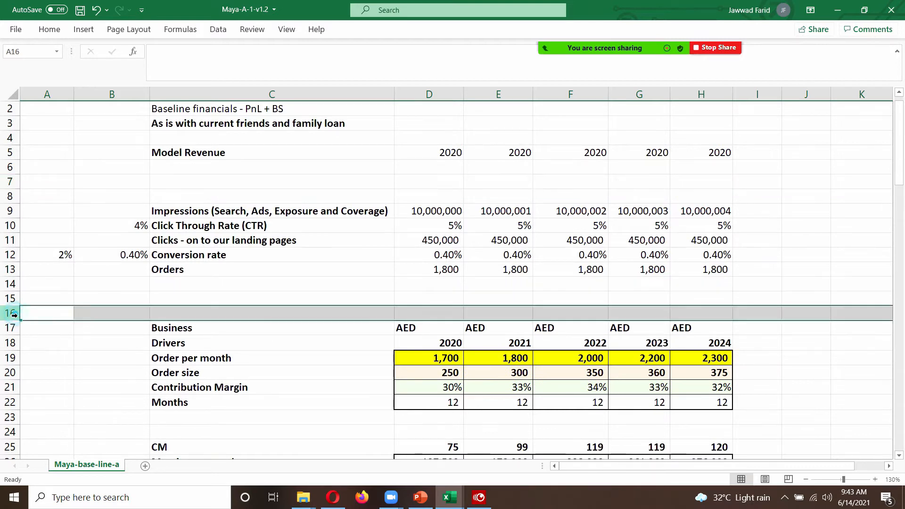
pyautogui.rightClick(10, 313)
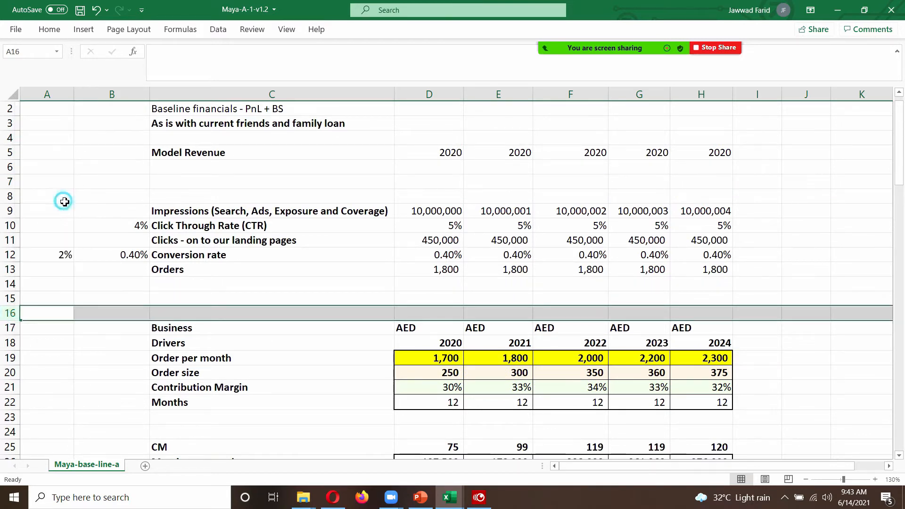
pyautogui.press('Escape')
pyautogui.click(14, 314)
pyautogui.rightClick(14, 314)
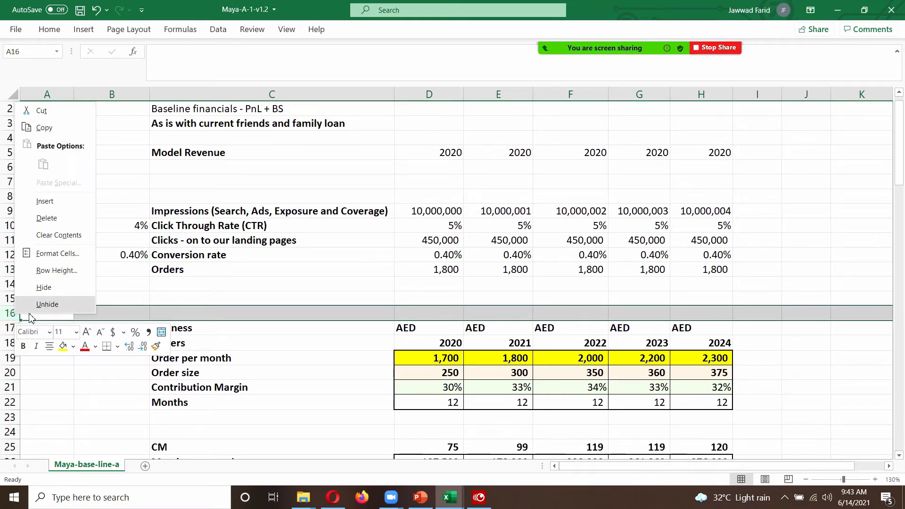
pyautogui.click(42, 206)
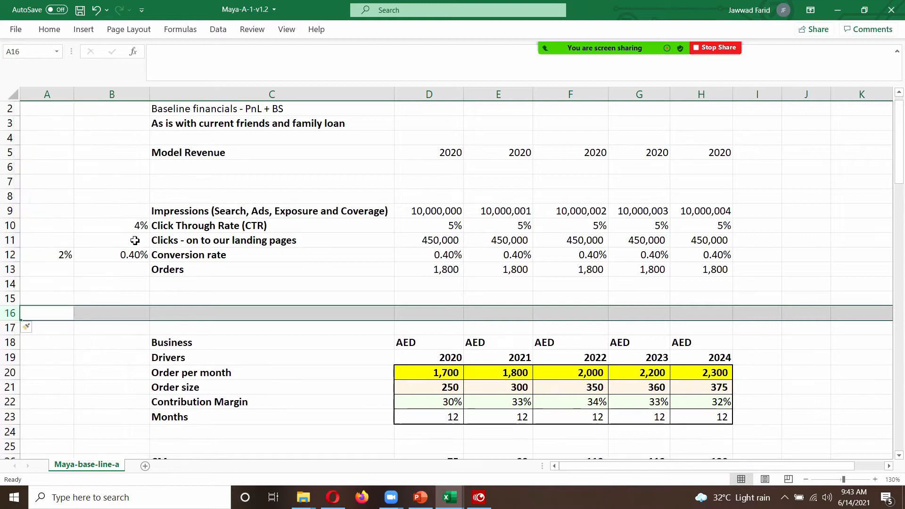
# Apply all borders plus a thick outside border to the funnel values in D9:H13.
pyautogui.click(421, 211)
pyautogui.keyDown('shift'); pyautogui.click(701, 269); pyautogui.keyUp('shift')
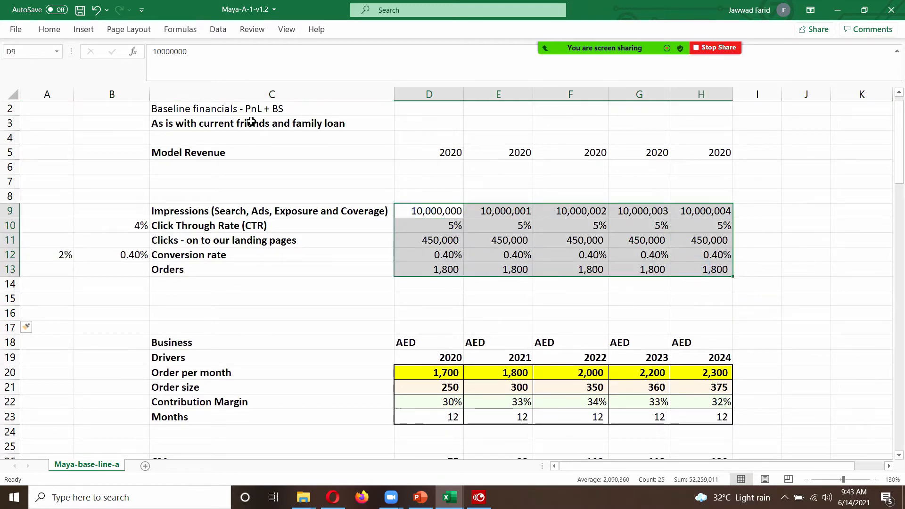
pyautogui.click(47, 31)
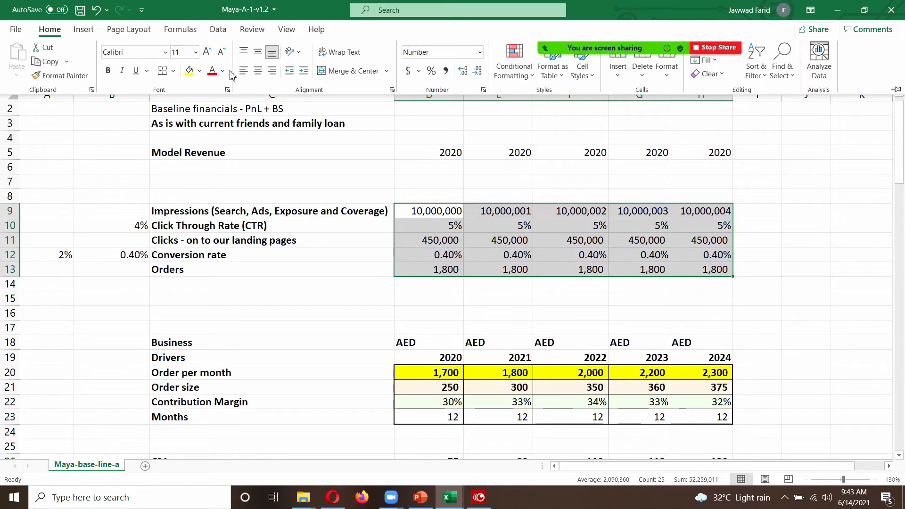
pyautogui.click(173, 70)
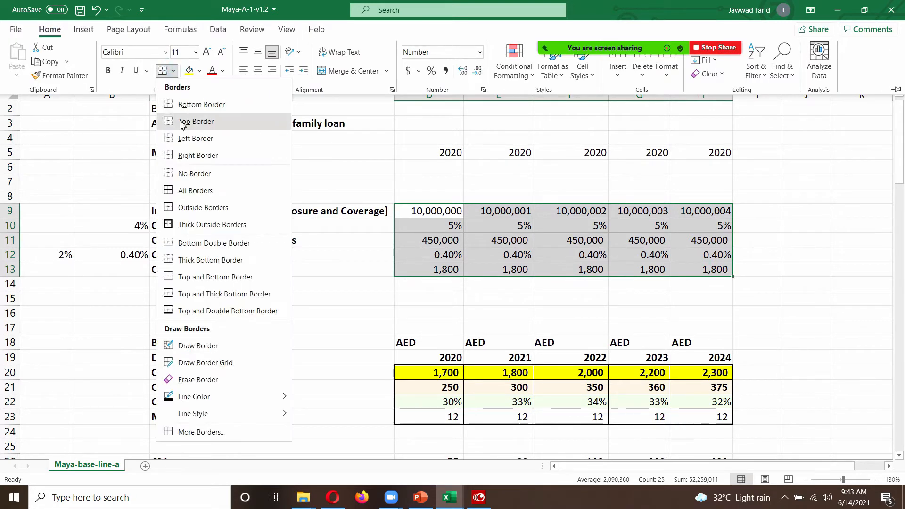
pyautogui.click(195, 191)
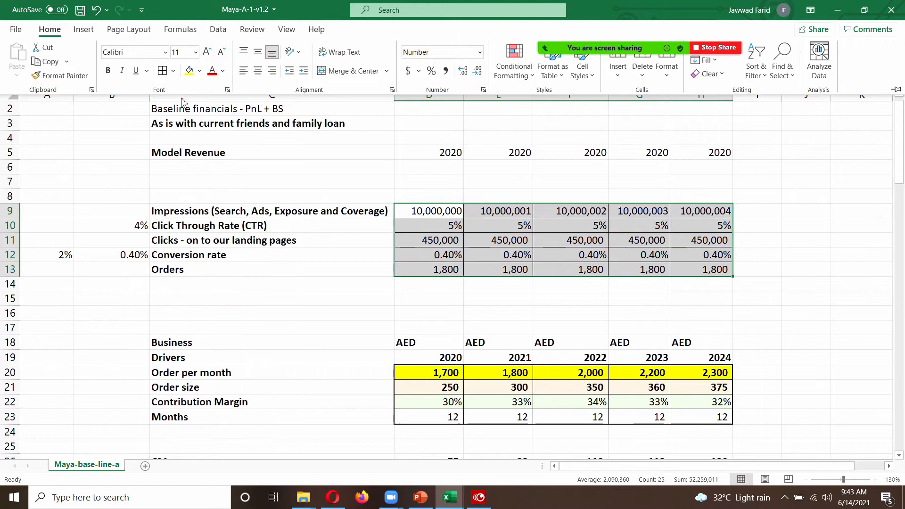
pyautogui.click(173, 72)
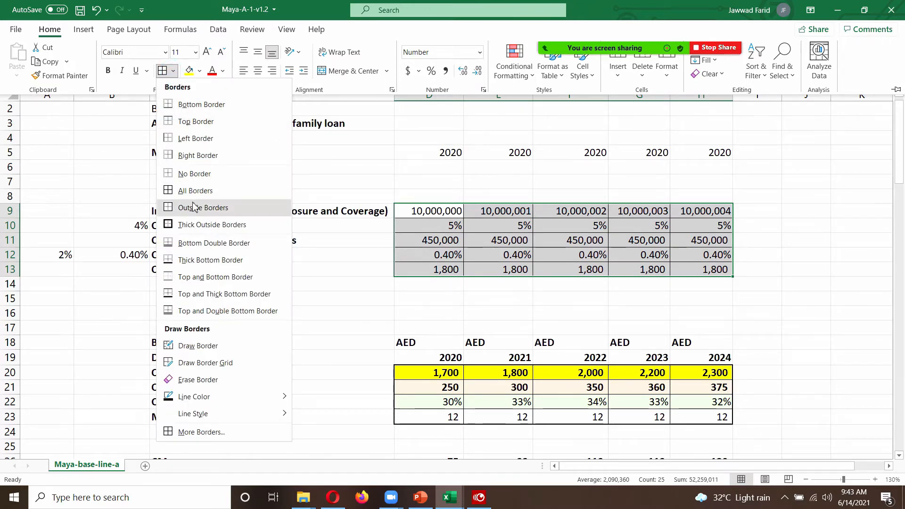
pyautogui.click(196, 222)
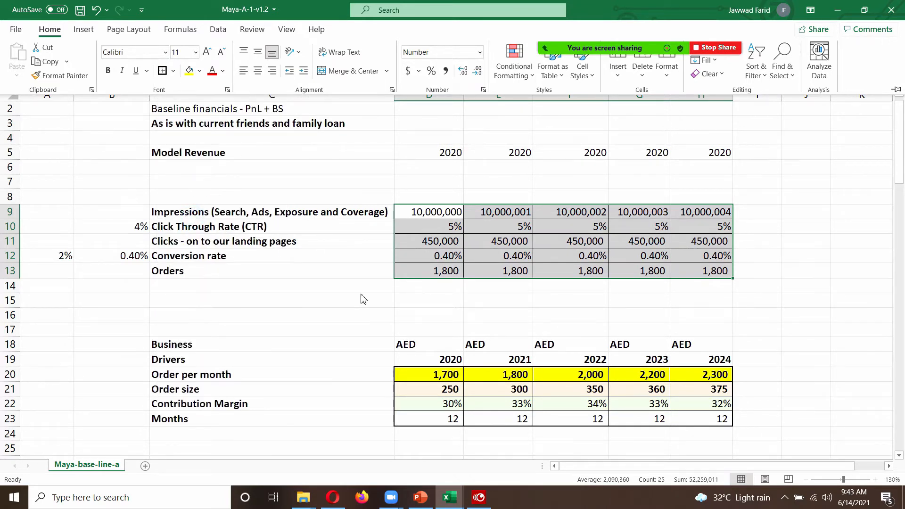
pyautogui.hotkey('ctrl', 'F1')
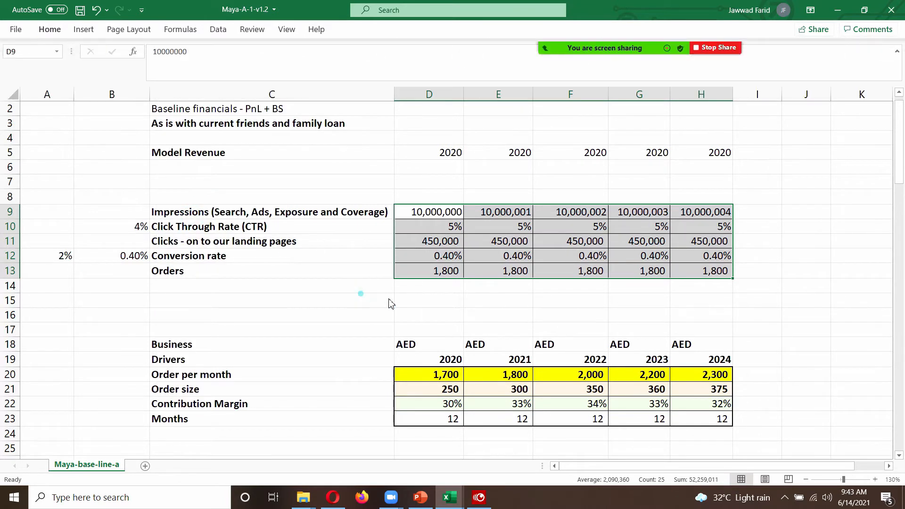
pyautogui.click(433, 298)
# Fill the 10,000,000 impressions from D9 unchanged across columns E to H and make the row's values bold.
pyautogui.click(447, 215)
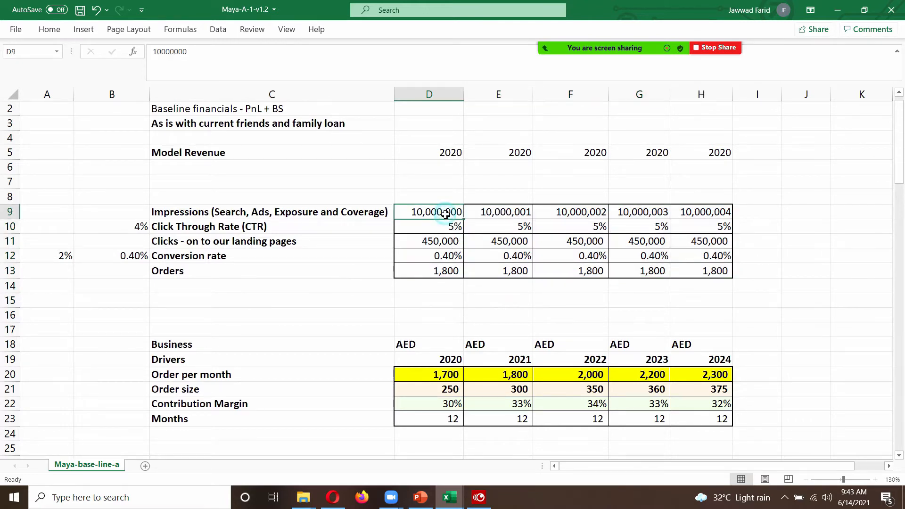
pyautogui.moveTo(464, 221); pyautogui.dragTo(751, 229)
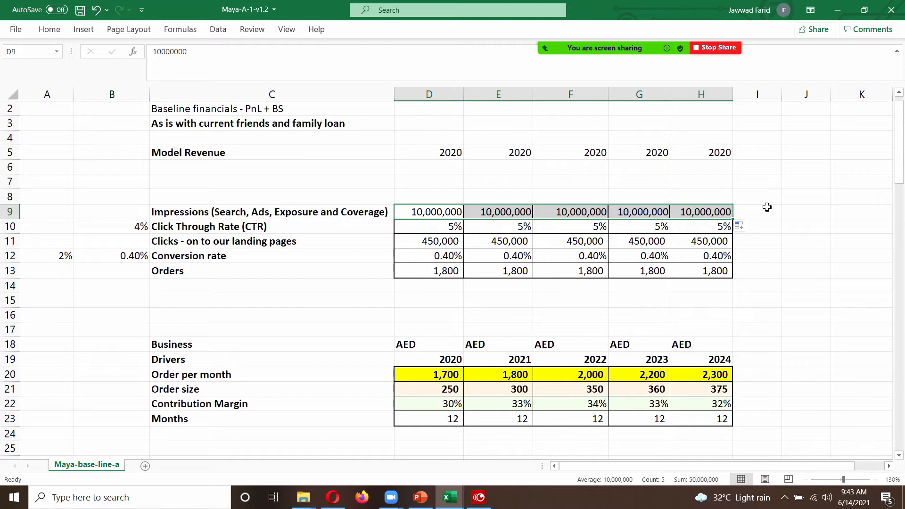
pyautogui.hotkey('ctrl', 'b')
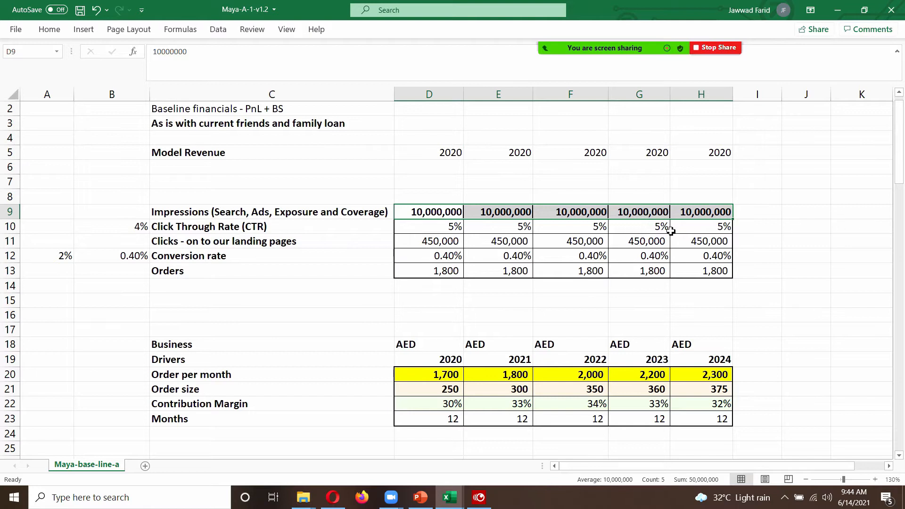
# Label C8 above the Impressions row "Cost per 1000 impressions" in bold.
pyautogui.click(438, 200)
pyautogui.doubleClick(295, 198)
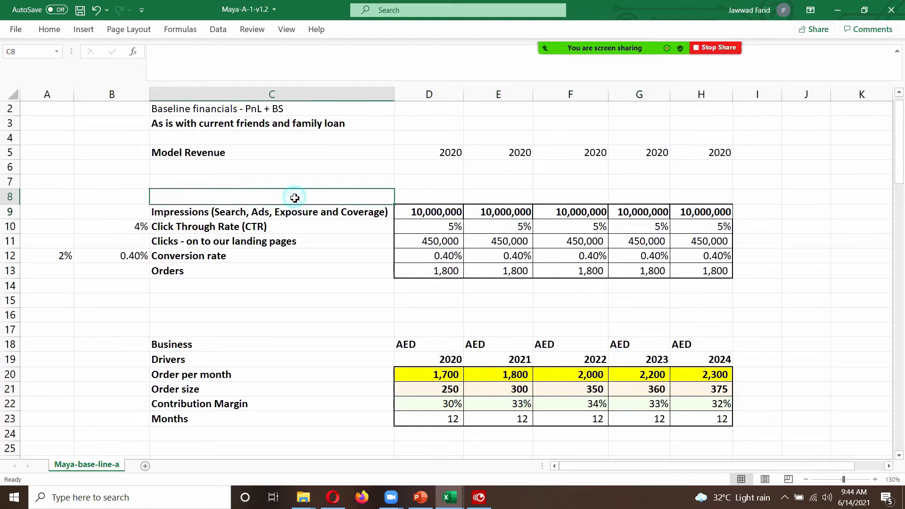
pyautogui.write('Co')
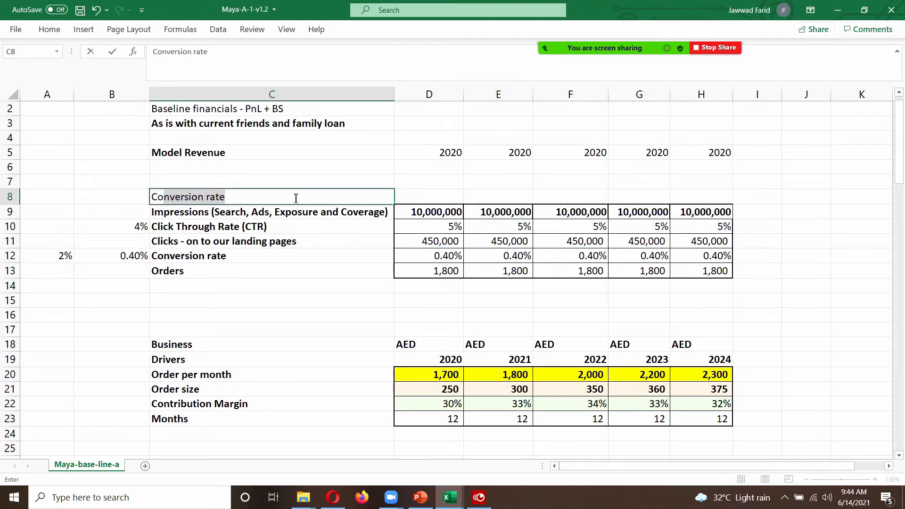
pyautogui.write('set ')
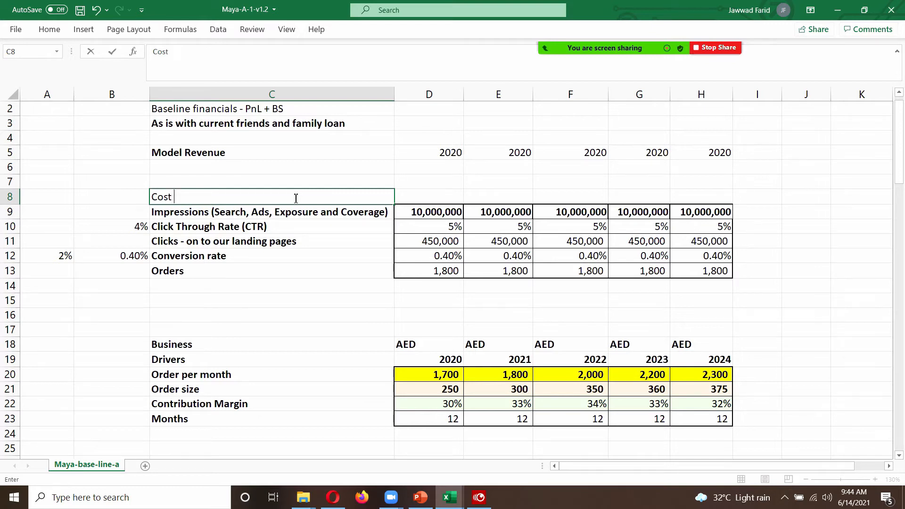
pyautogui.write('p er')
pyautogui.write('er 1000')
pyautogui.write(' impressions')
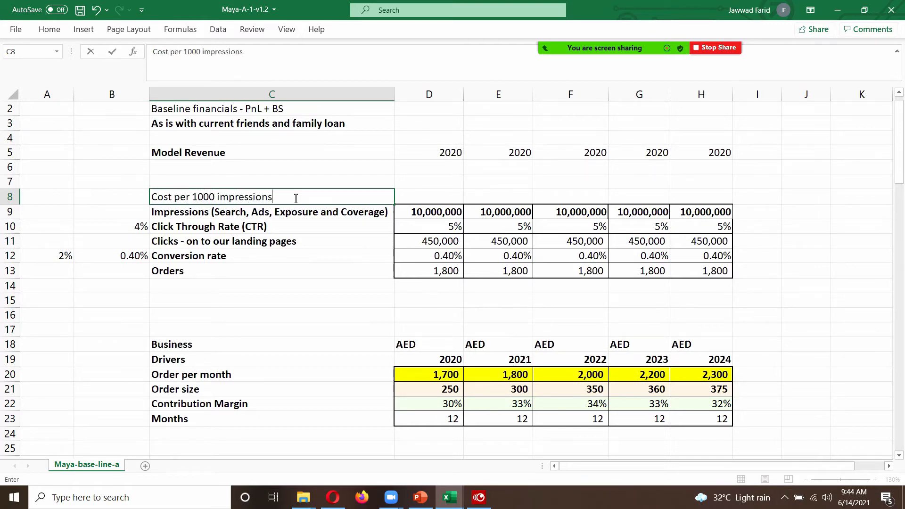
pyautogui.press('Return')
pyautogui.click(294, 198)
pyautogui.hotkey('ctrl', 'b')
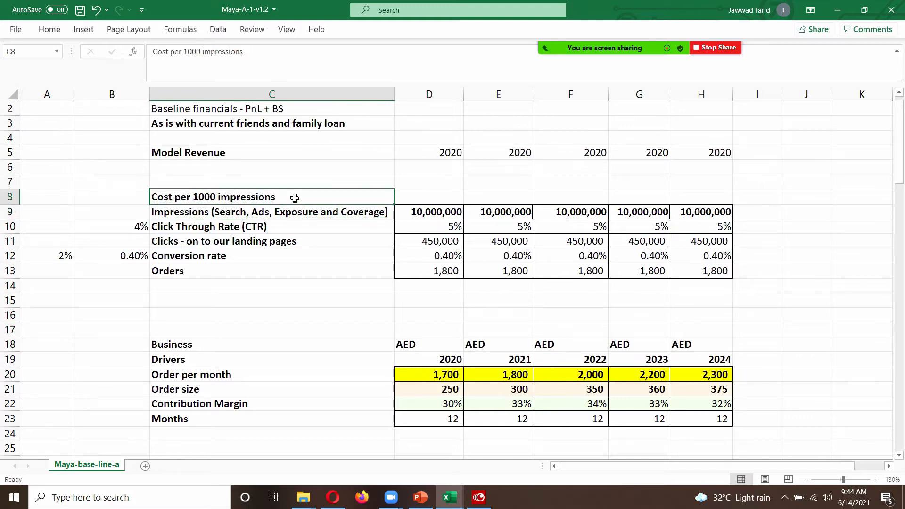
# Enter a cost per 1000 impressions of 10 in D8 and fill it across through H8.
pyautogui.press('Right')
pyautogui.write('1')
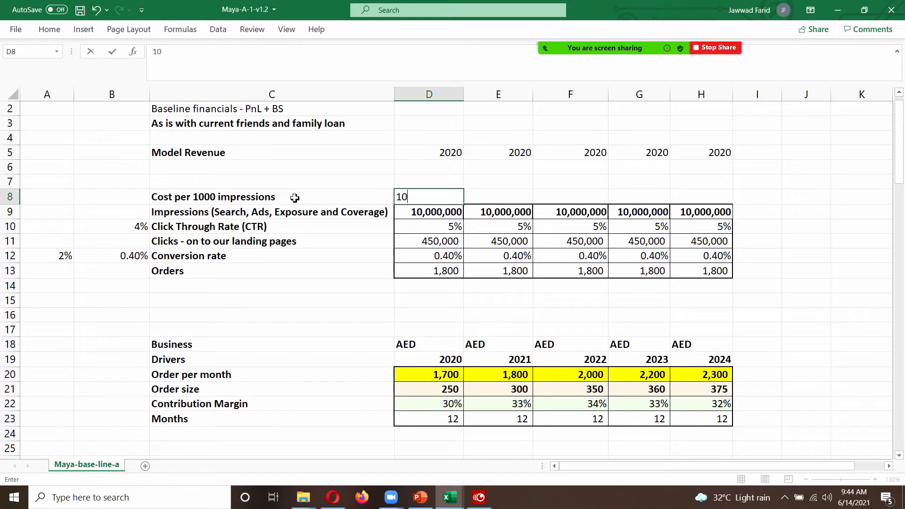
pyautogui.press('Right')
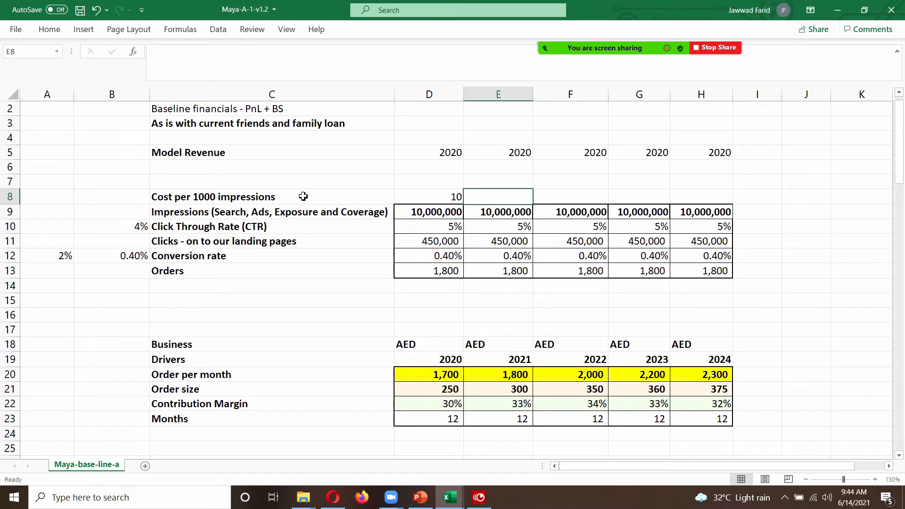
pyautogui.click(416, 200)
pyautogui.moveTo(466, 204); pyautogui.dragTo(718, 204)
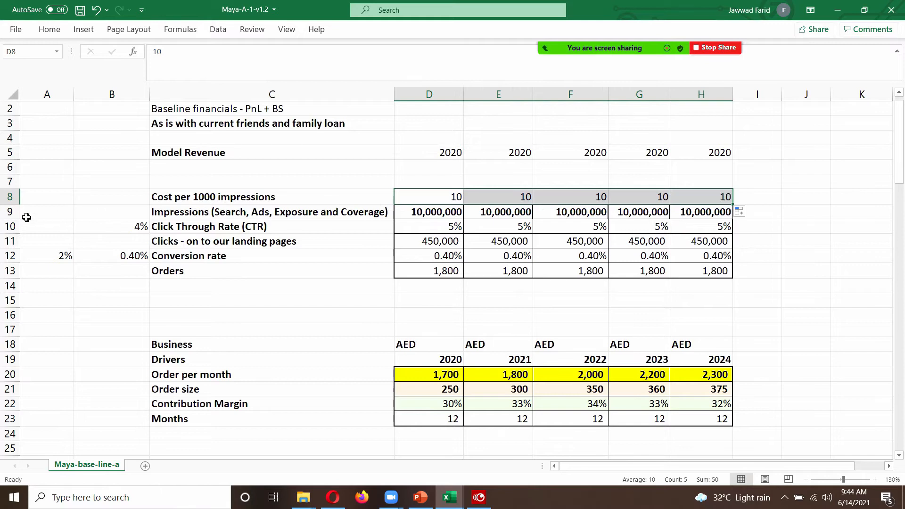
# Insert a row between the cost per 1000 impressions and Impressions rows and label it "Adspend" in C9.
pyautogui.click(11, 212)
pyautogui.rightClick(11, 212)
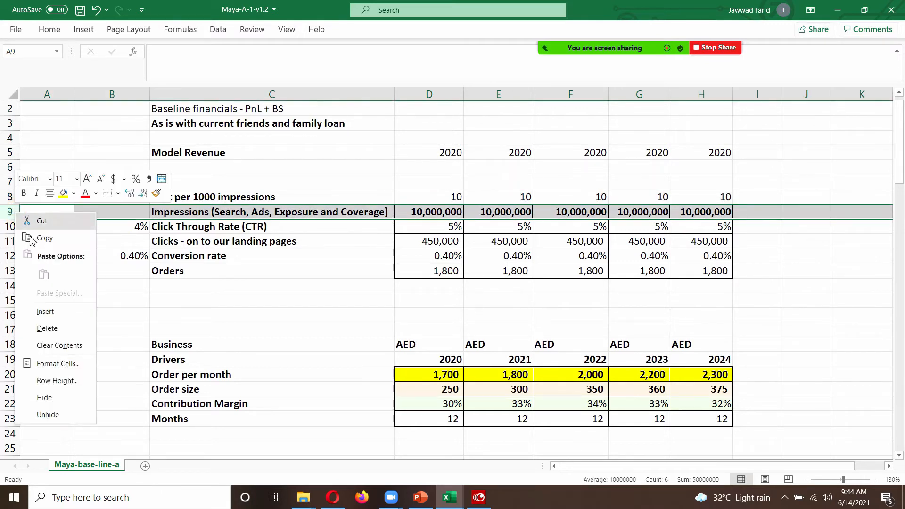
pyautogui.click(56, 309)
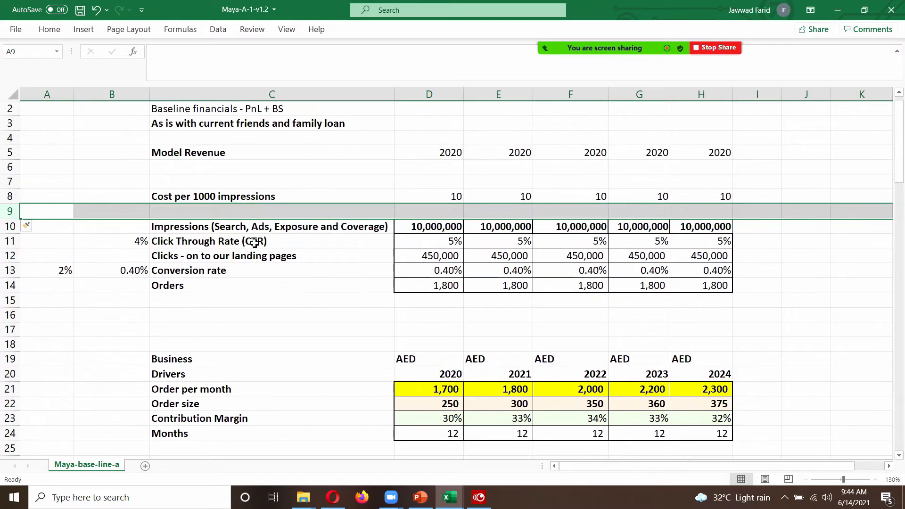
pyautogui.click(260, 208)
pyautogui.write('Ad')
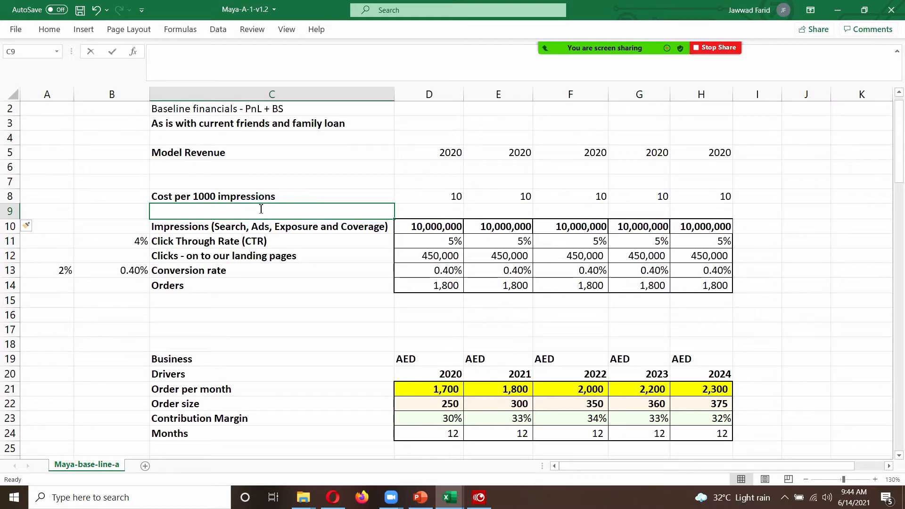
pyautogui.write('spend')
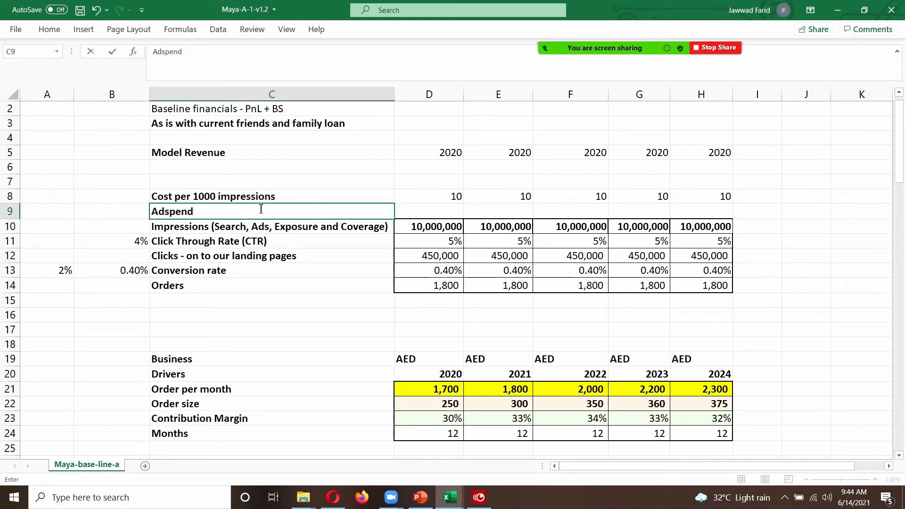
pyautogui.press('Tab')
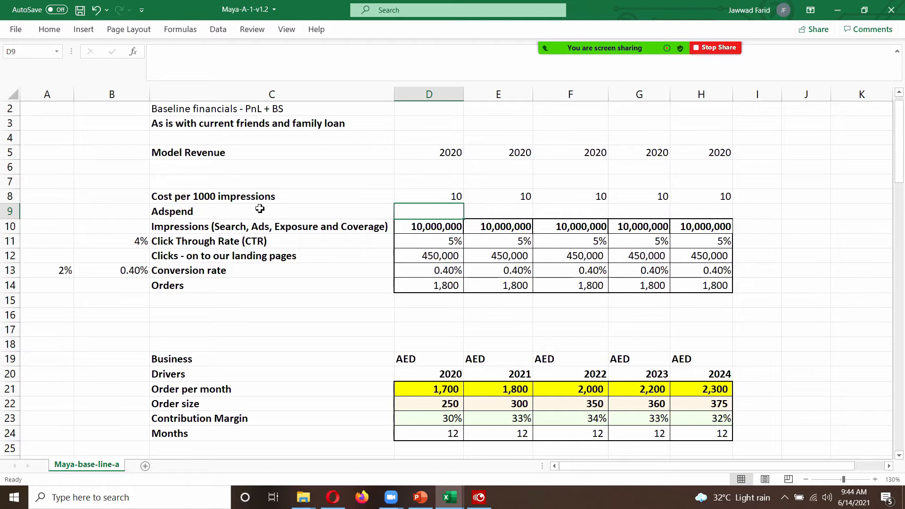
# Calculate the adspend in D9 with =D10/1000*D8 and fill the formula across through H9.
pyautogui.write('=')
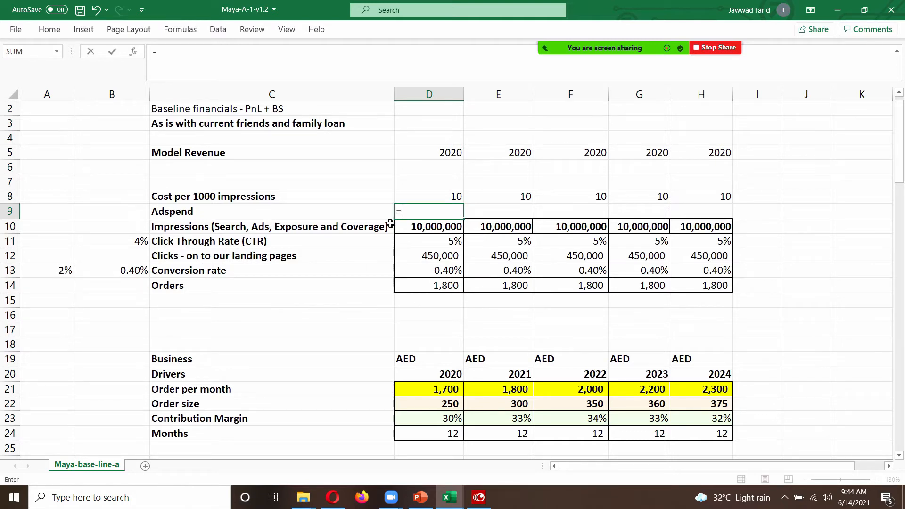
pyautogui.click(408, 226)
pyautogui.write('/1000*')
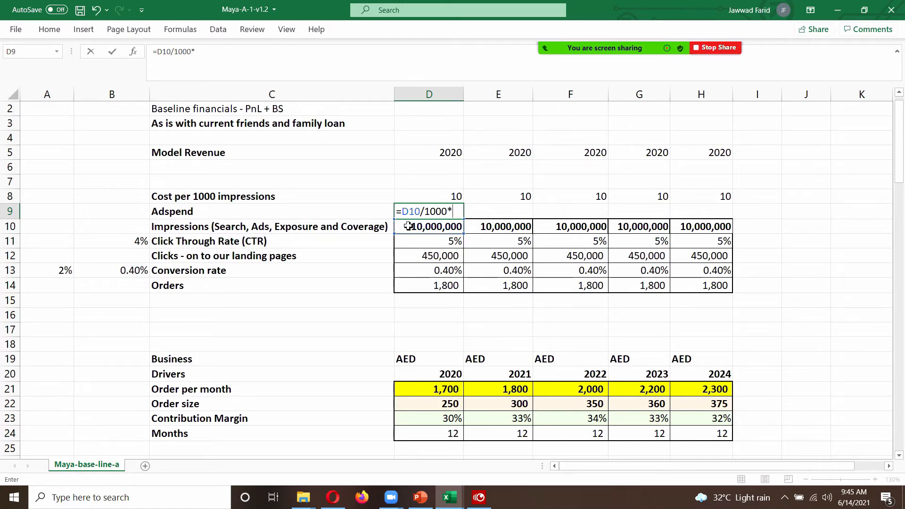
pyautogui.click(412, 195)
pyautogui.press('Return')
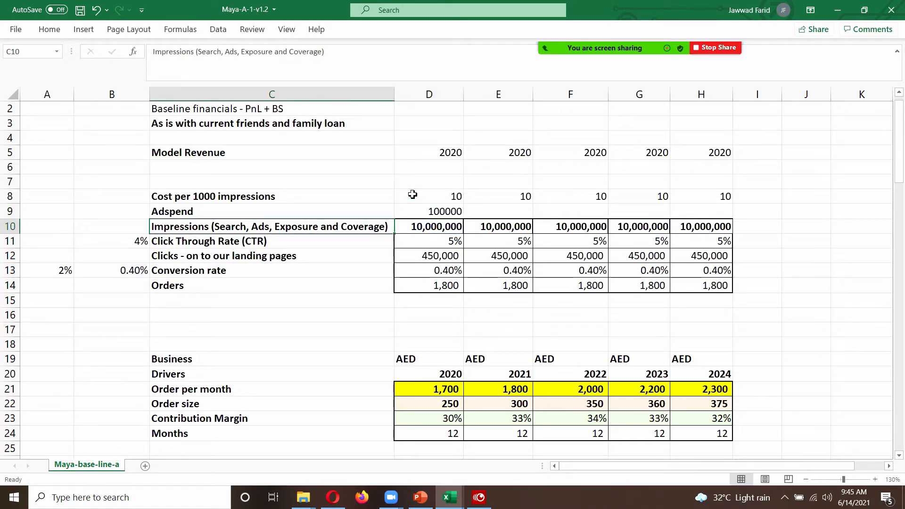
pyautogui.click(417, 209)
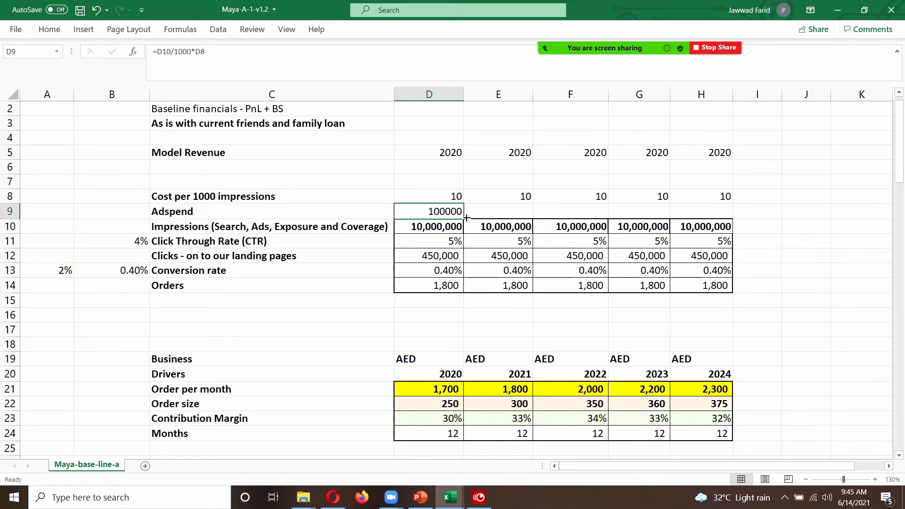
pyautogui.moveTo(466, 217); pyautogui.dragTo(726, 218)
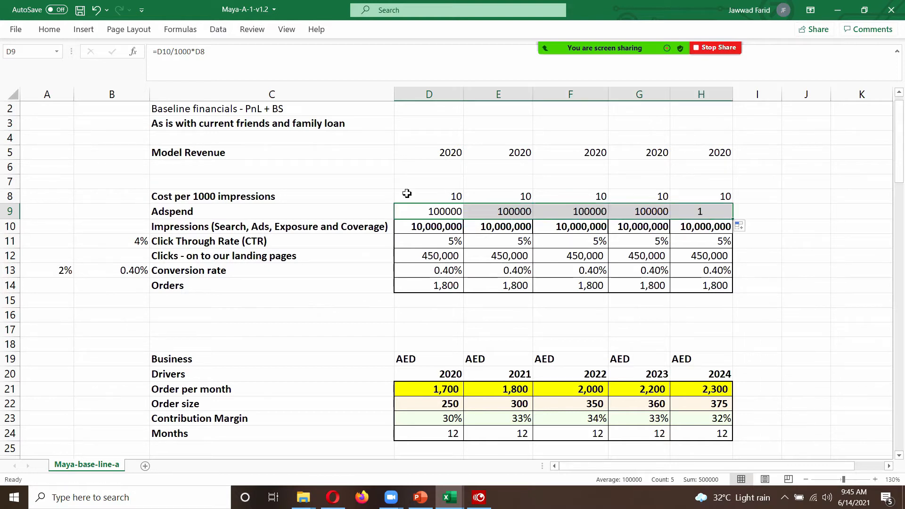
# Format the adspend values in D9:H9 with a thousands separator and no decimals.
pyautogui.click(47, 32)
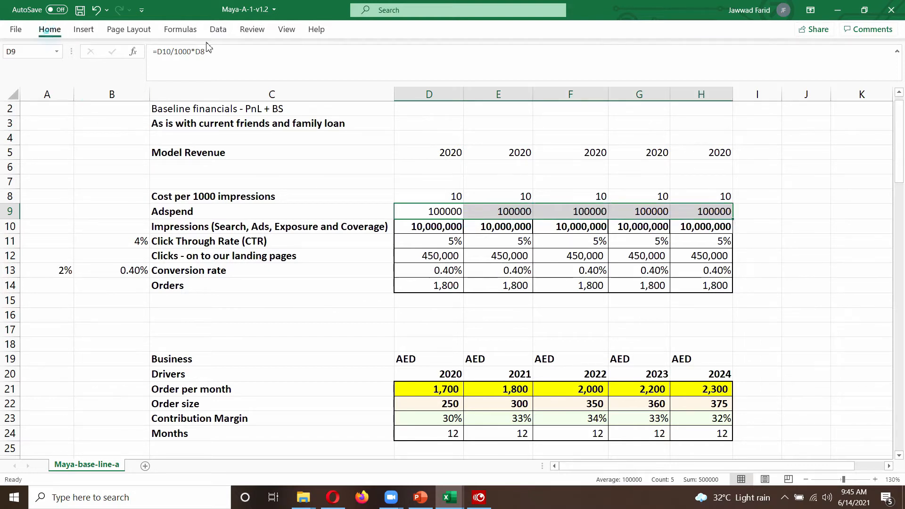
pyautogui.click(446, 71)
pyautogui.click(475, 74)
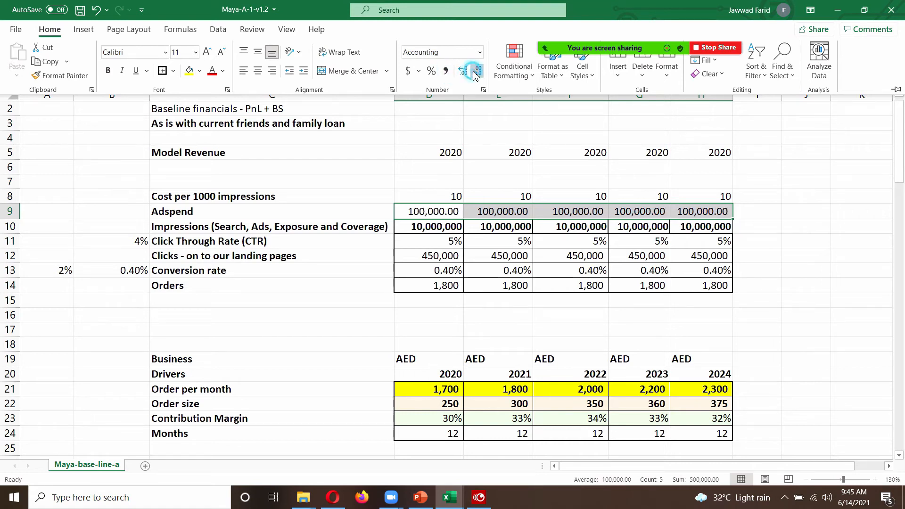
pyautogui.click(475, 74)
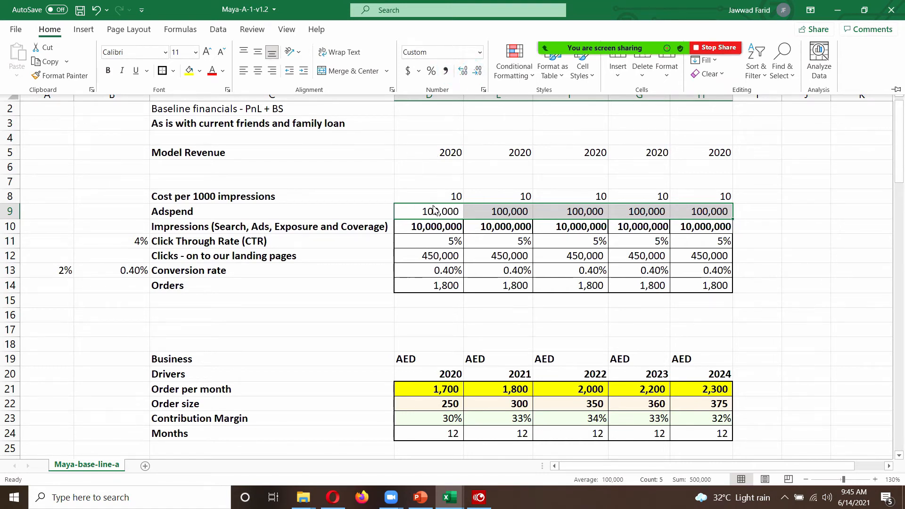
# Calculate the 2020 Sales and Marketing expense in D47 with =D9*12 and fill the formula across through H47.
pyautogui.click(420, 211)
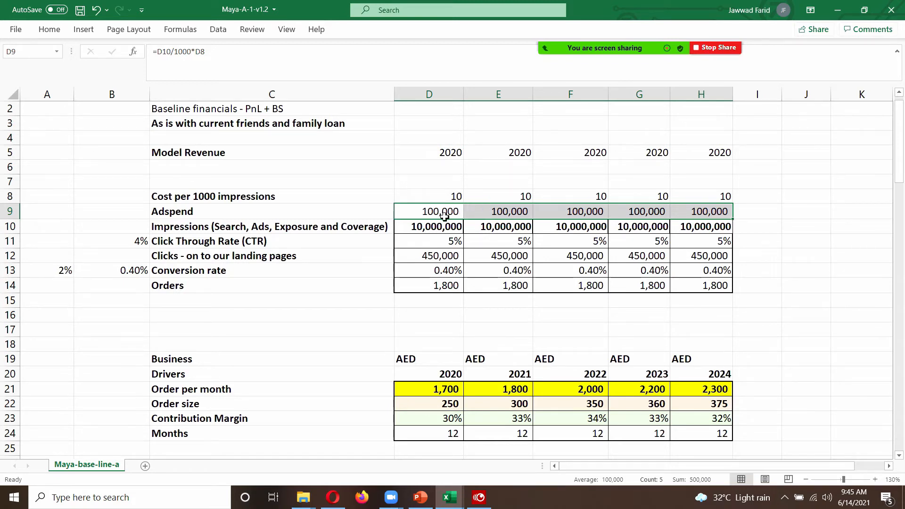
pyautogui.moveTo(898, 183); pyautogui.dragTo(899, 278)
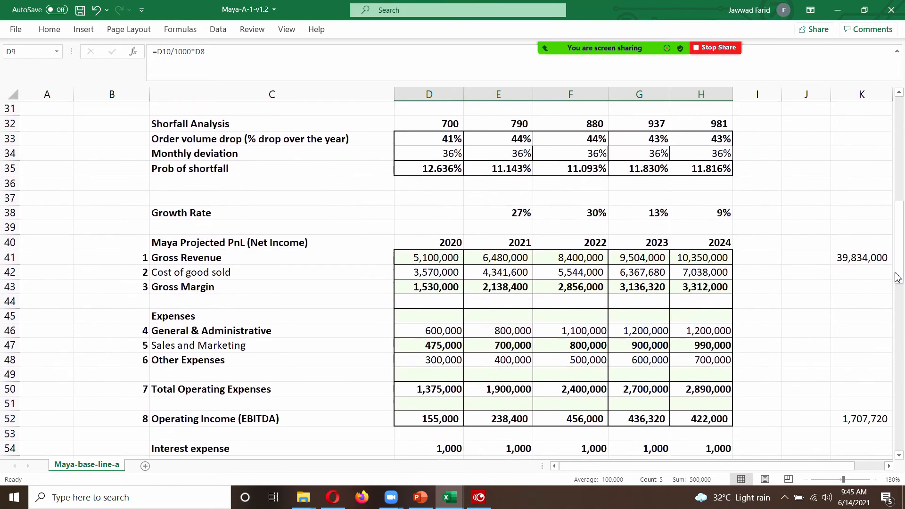
pyautogui.click(408, 350)
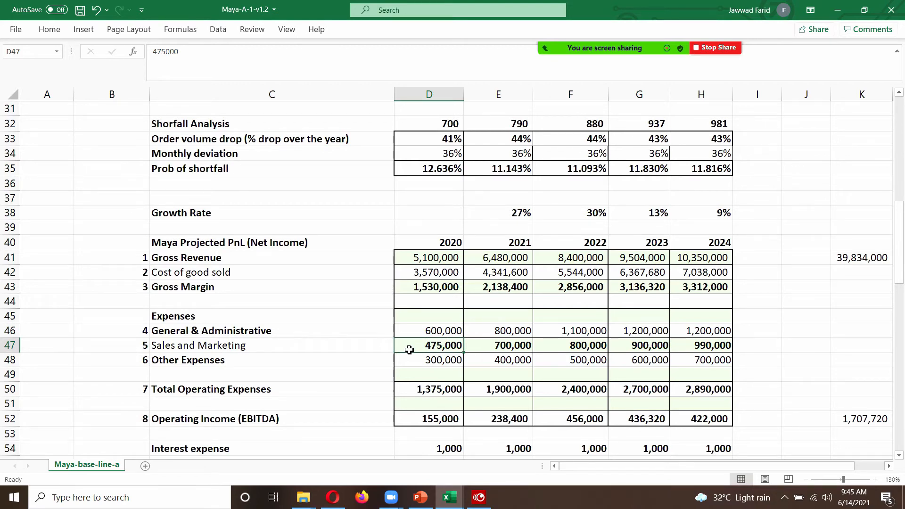
pyautogui.write('=')
pyautogui.moveTo(901, 283); pyautogui.dragTo(900, 182)
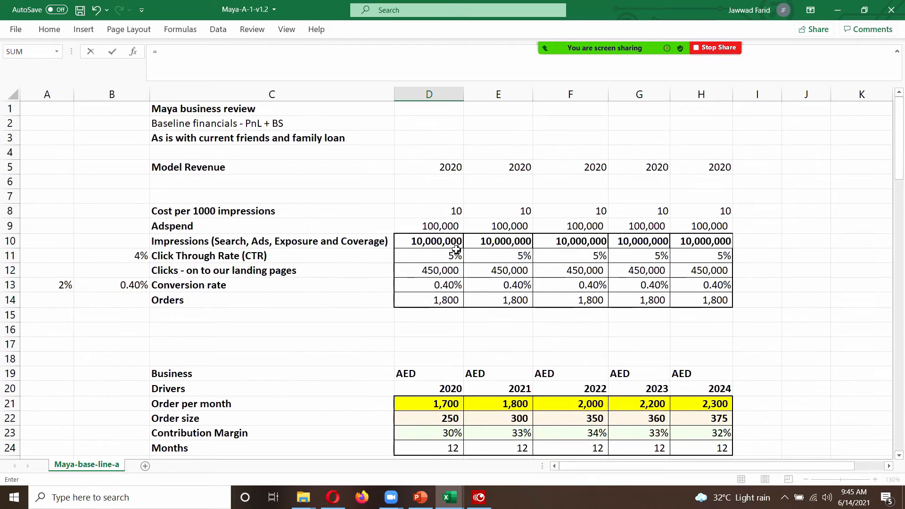
pyautogui.click(419, 226)
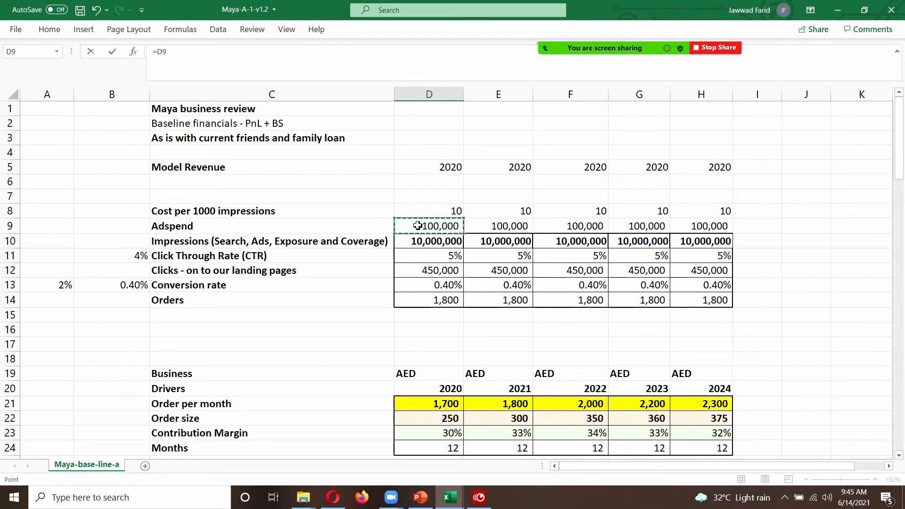
pyautogui.write('*12')
pyautogui.press('Return')
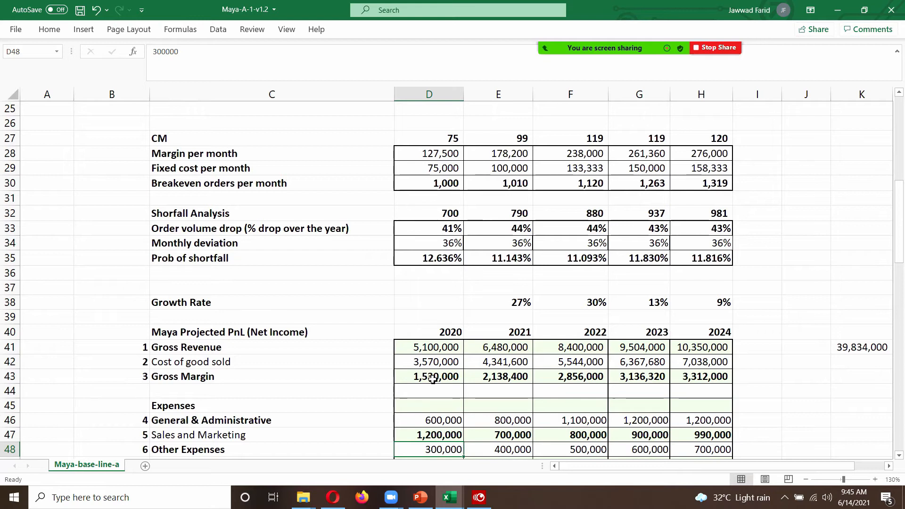
pyautogui.click(414, 434)
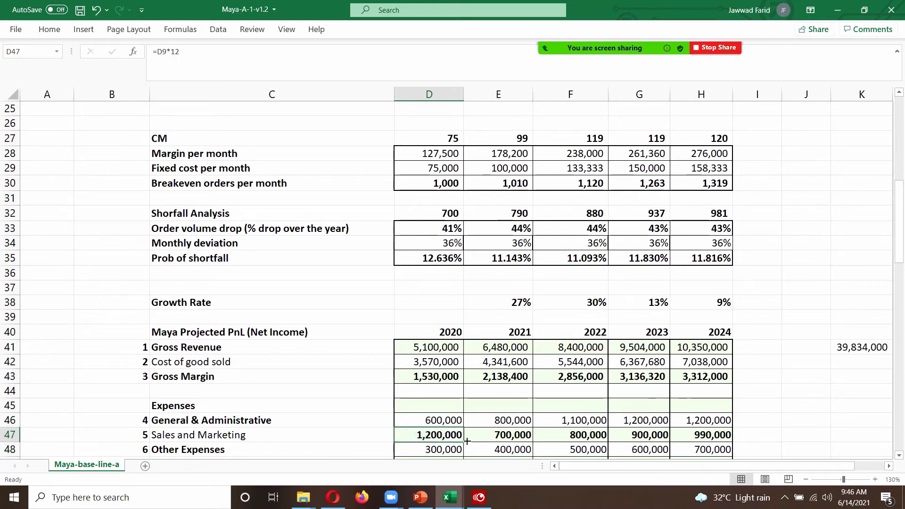
pyautogui.moveTo(464, 442); pyautogui.dragTo(720, 439)
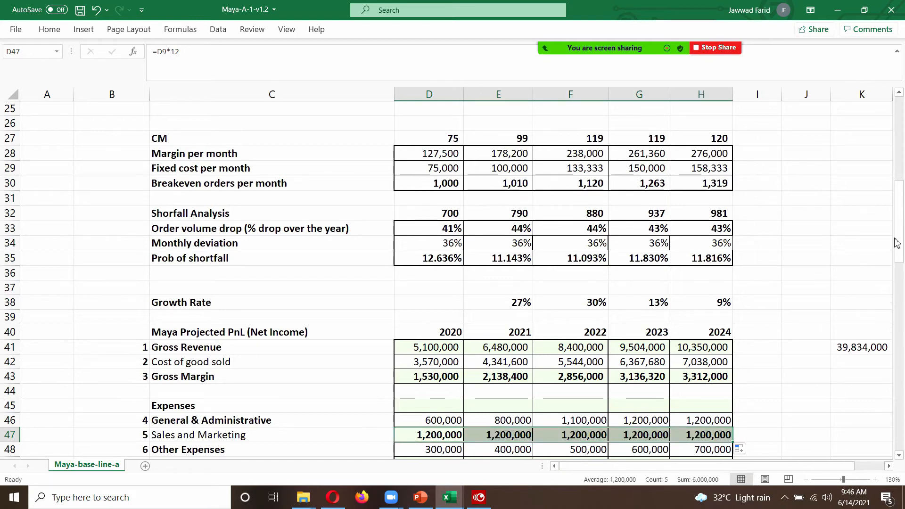
# Shade the Sales and Marketing label cells B47:C47 with a light blue fill.
pyautogui.moveTo(897, 243); pyautogui.dragTo(901, 271)
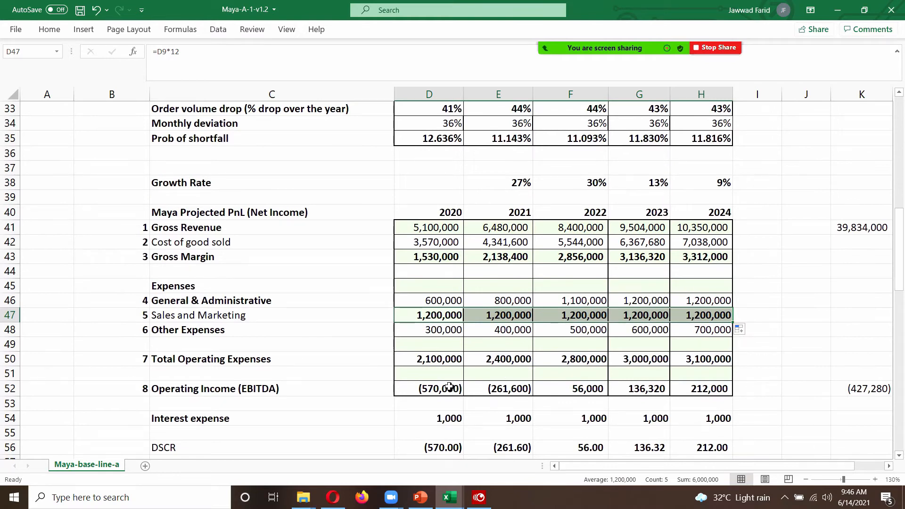
pyautogui.click(447, 389)
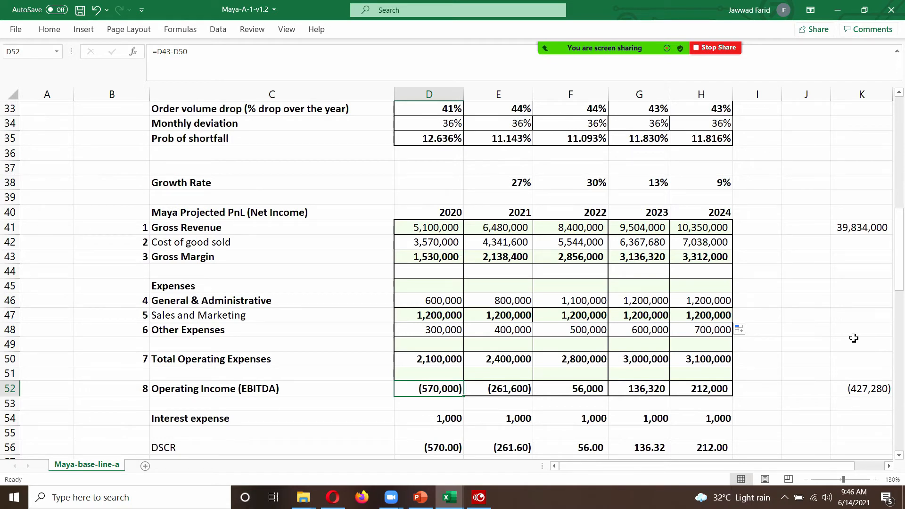
pyautogui.scroll(2, 853, 338)
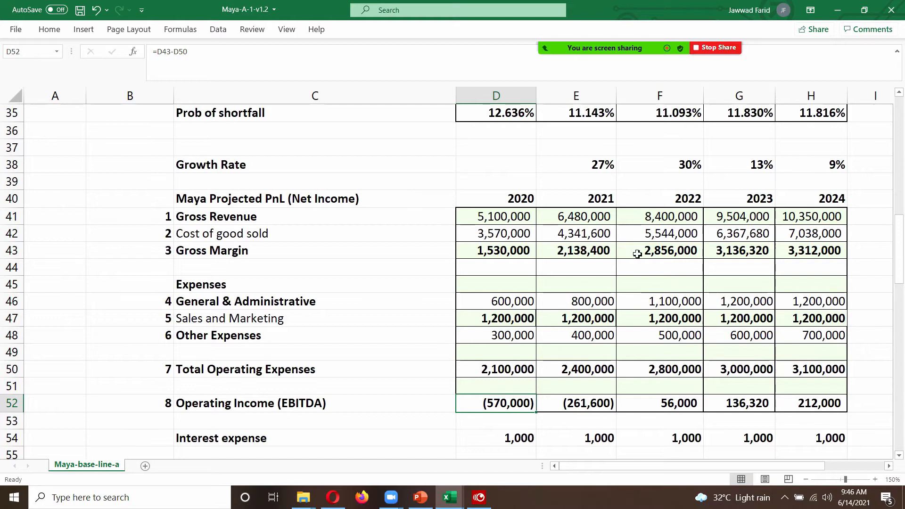
pyautogui.click(111, 315)
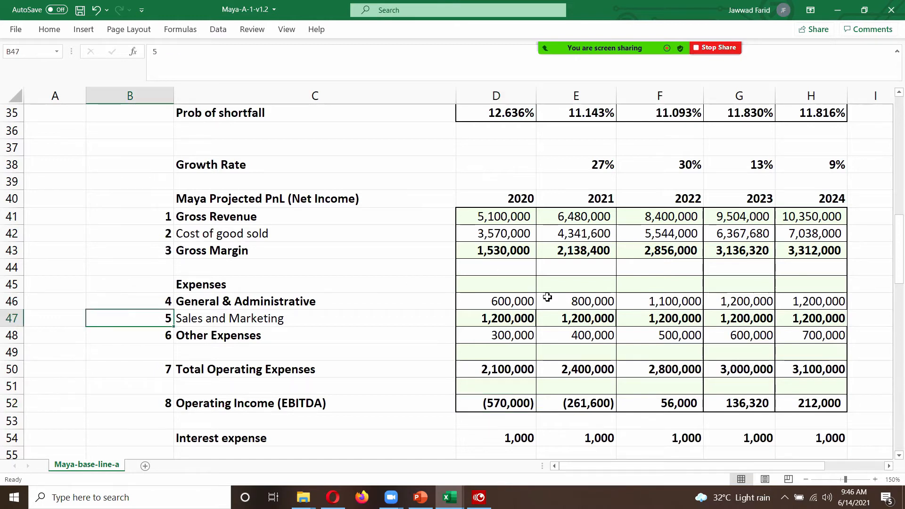
pyautogui.keyDown('shift'); pyautogui.click(370, 317); pyautogui.keyUp('shift')
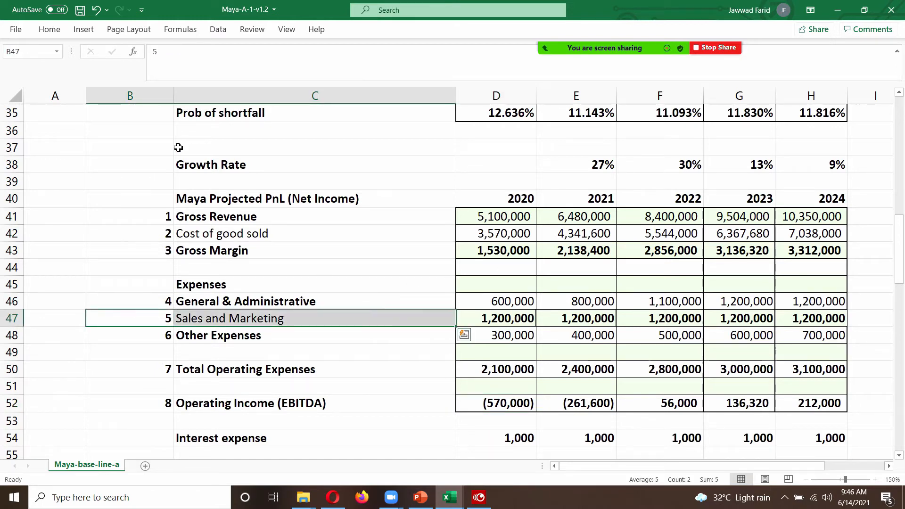
pyautogui.click(48, 29)
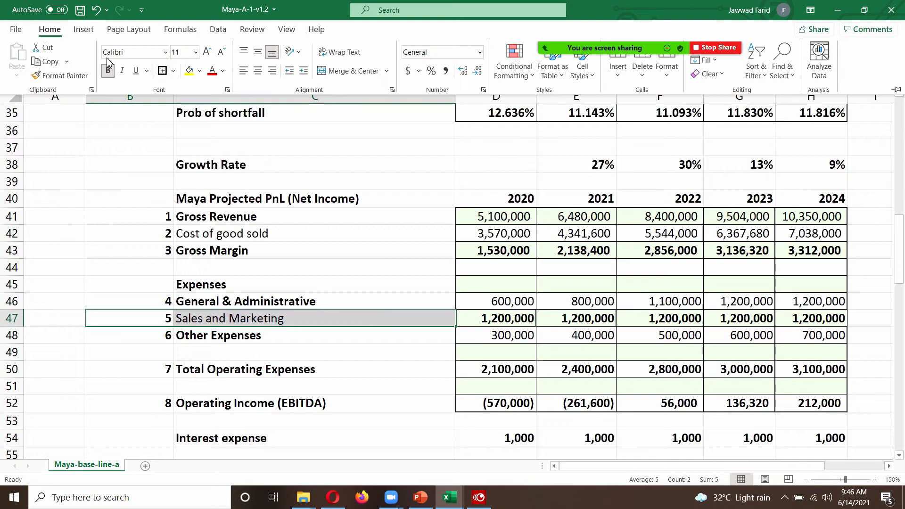
pyautogui.click(199, 71)
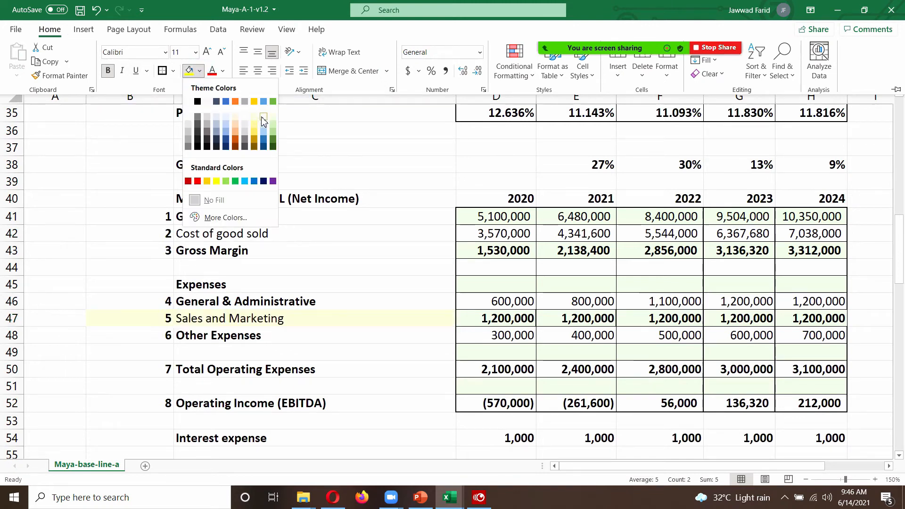
pyautogui.click(263, 117)
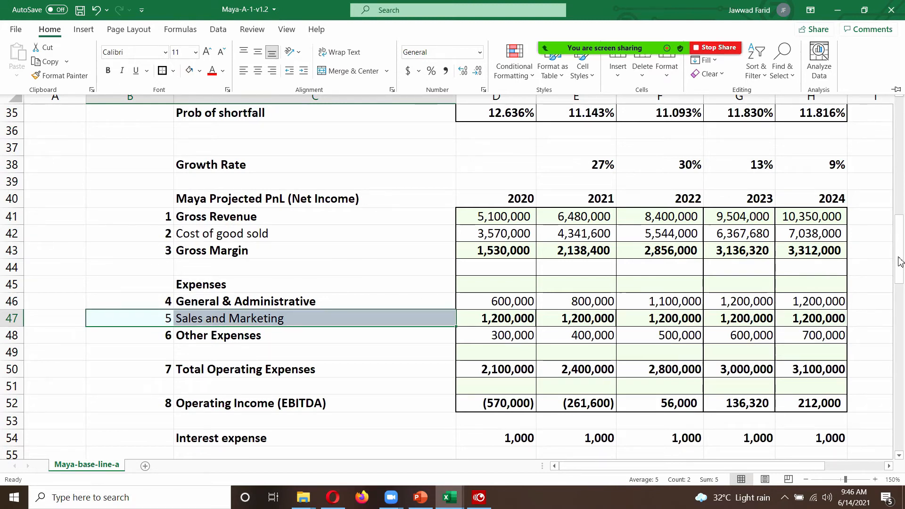
# Link the 2020 Order per month driver in D21 to the funnel orders with =D14 and fill it across through H21.
pyautogui.moveTo(900, 262); pyautogui.dragTo(902, 140)
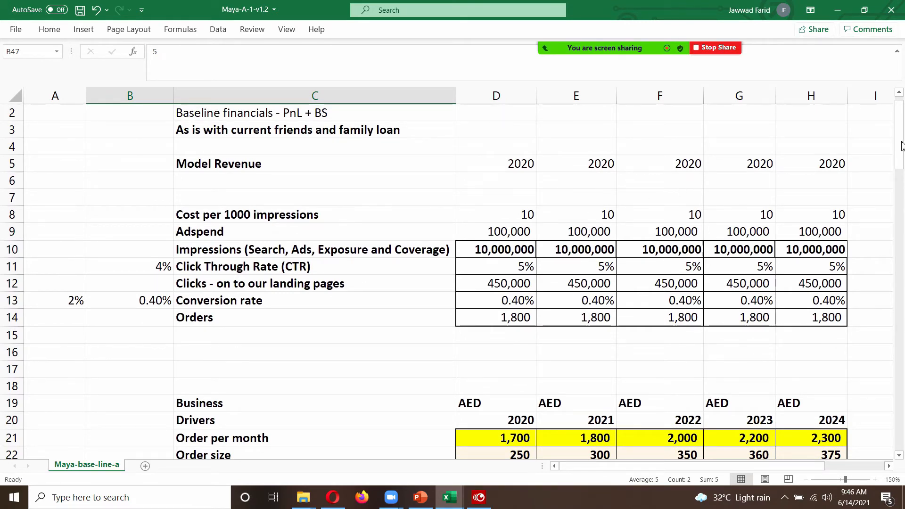
pyautogui.moveTo(902, 147); pyautogui.dragTo(902, 154)
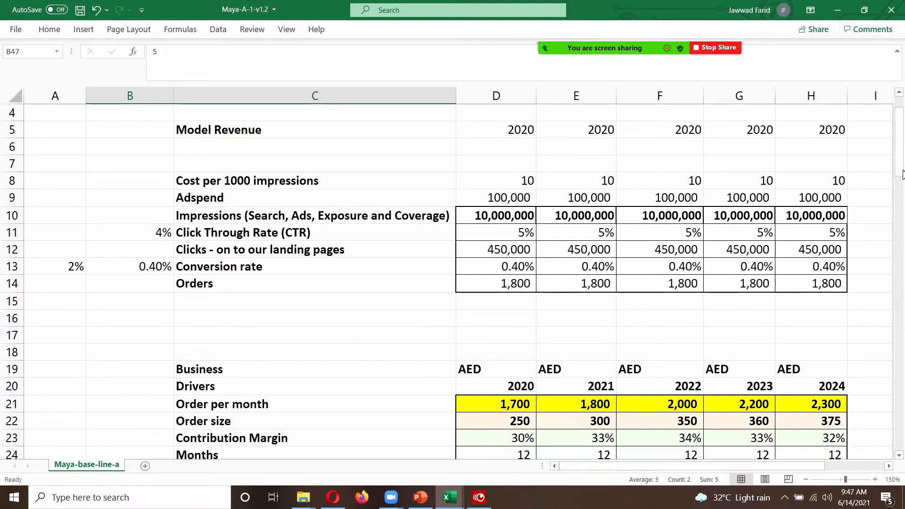
pyautogui.moveTo(902, 175); pyautogui.dragTo(901, 179)
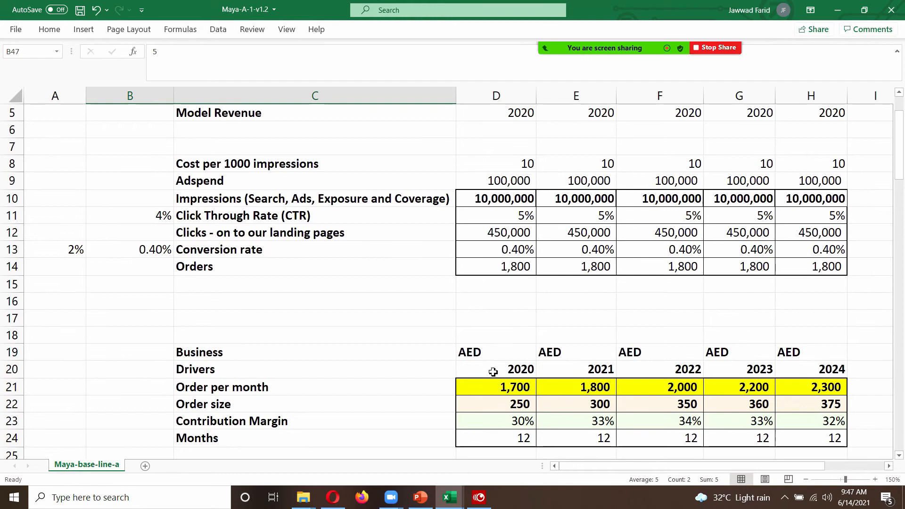
pyautogui.click(496, 386)
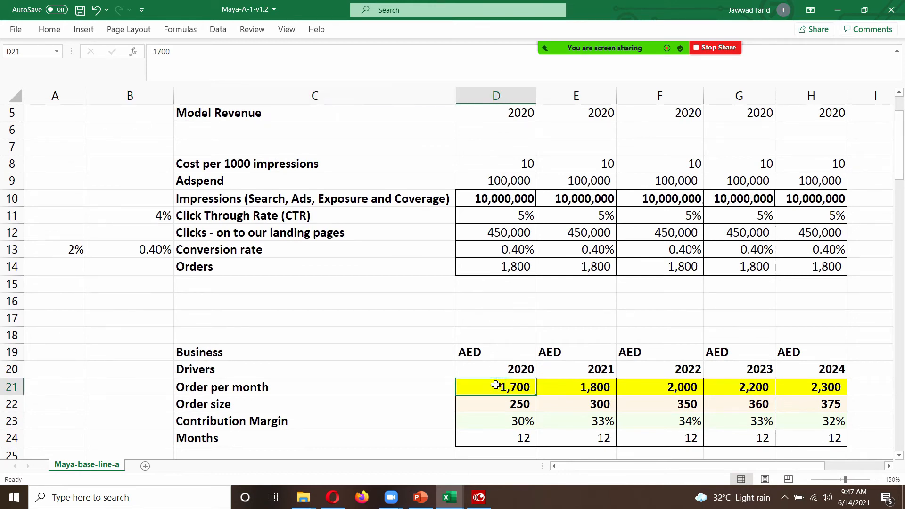
pyautogui.write('=')
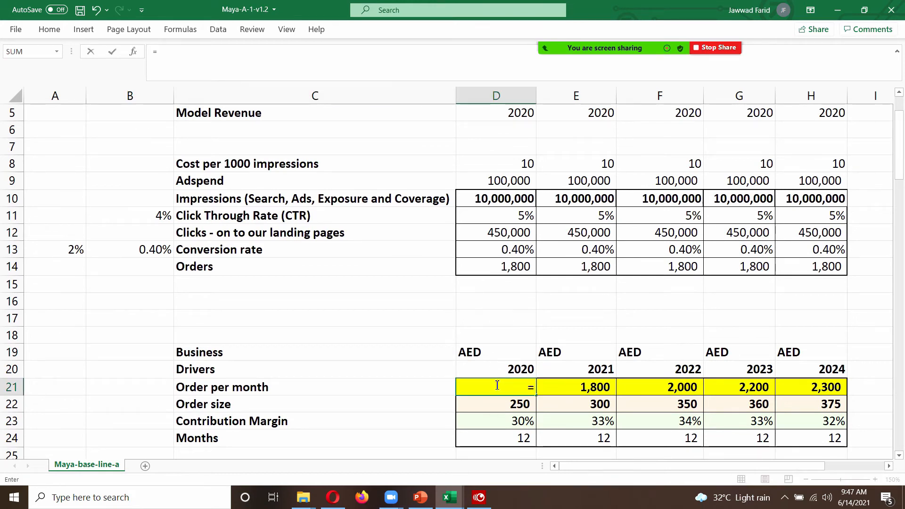
pyautogui.click(498, 268)
pyautogui.press('Return')
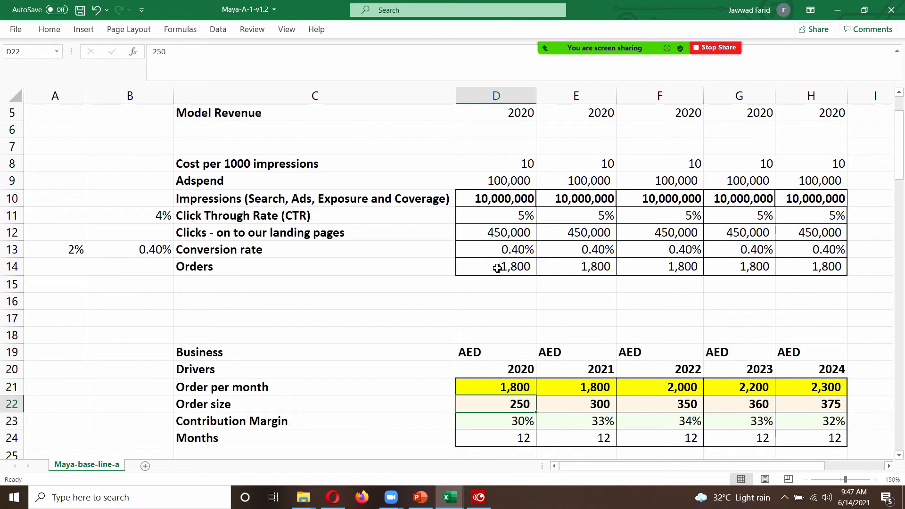
pyautogui.click(523, 393)
pyautogui.moveTo(537, 398); pyautogui.dragTo(839, 388)
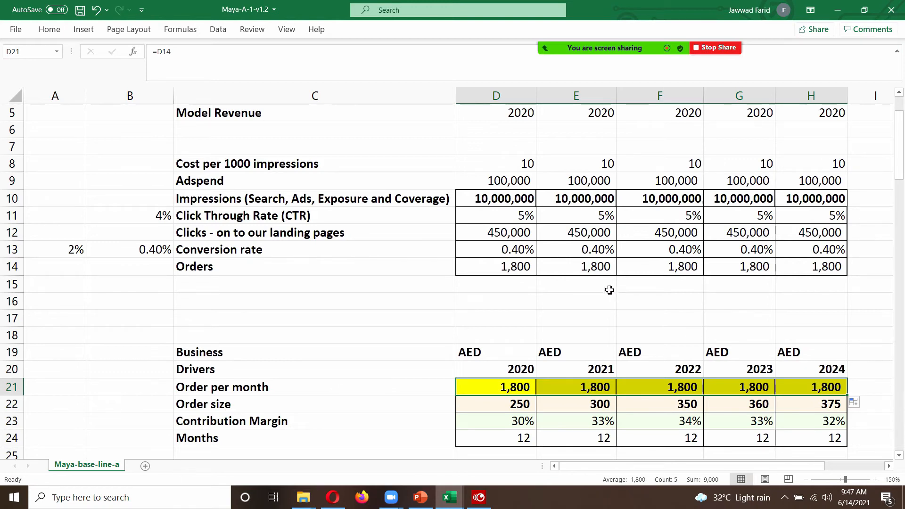
# Set the impressions to 12,000,000 in E10, 14,000,000 in F10, and 15,000,000 in both G10 and H10.
pyautogui.click(568, 266)
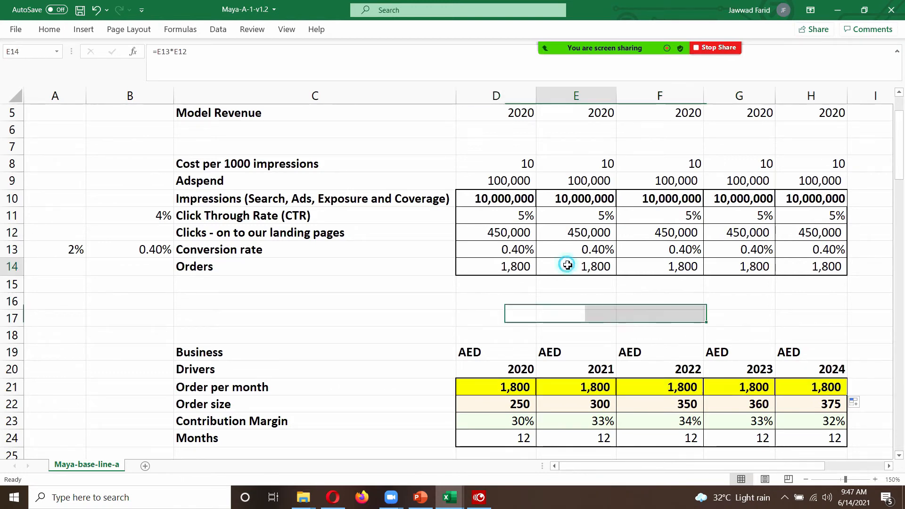
pyautogui.click(578, 198)
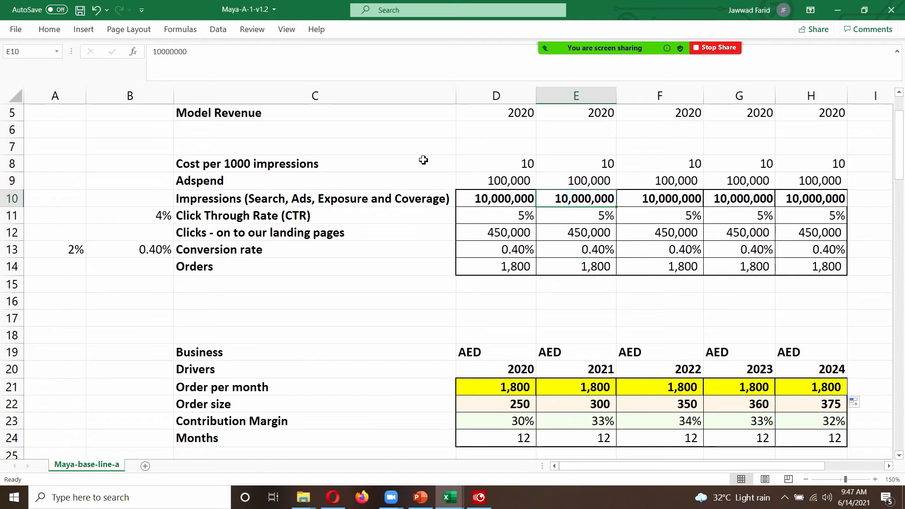
pyautogui.click(161, 51)
pyautogui.press('BackSpace')
pyautogui.write('2')
pyautogui.press('Tab')
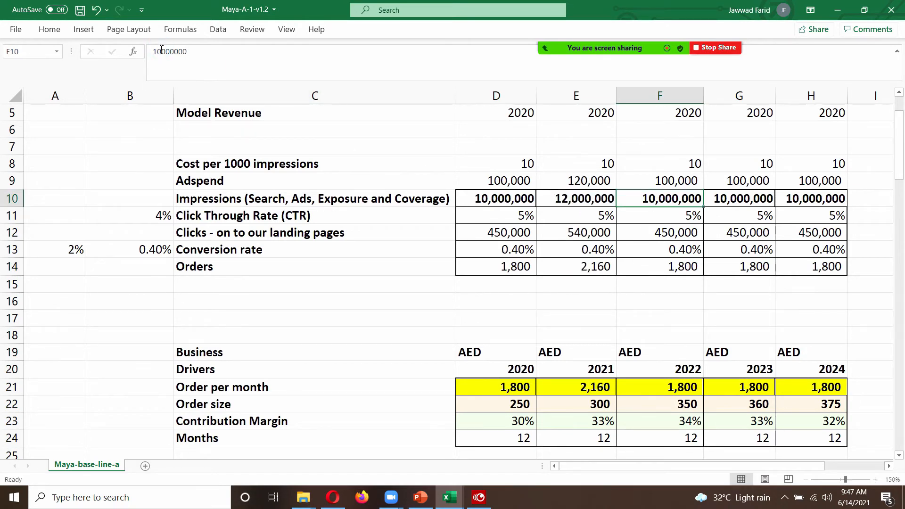
pyautogui.click(161, 51)
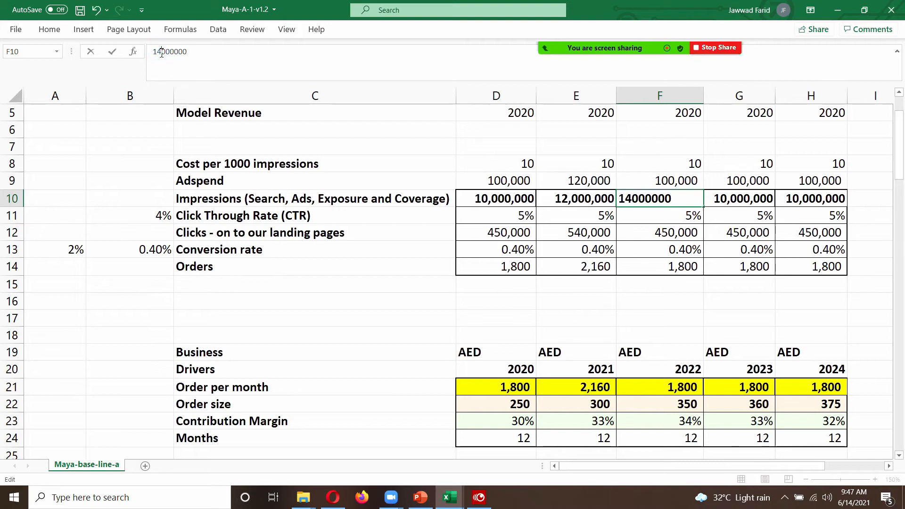
pyautogui.write('4')
pyautogui.press('Tab')
pyautogui.click(164, 54)
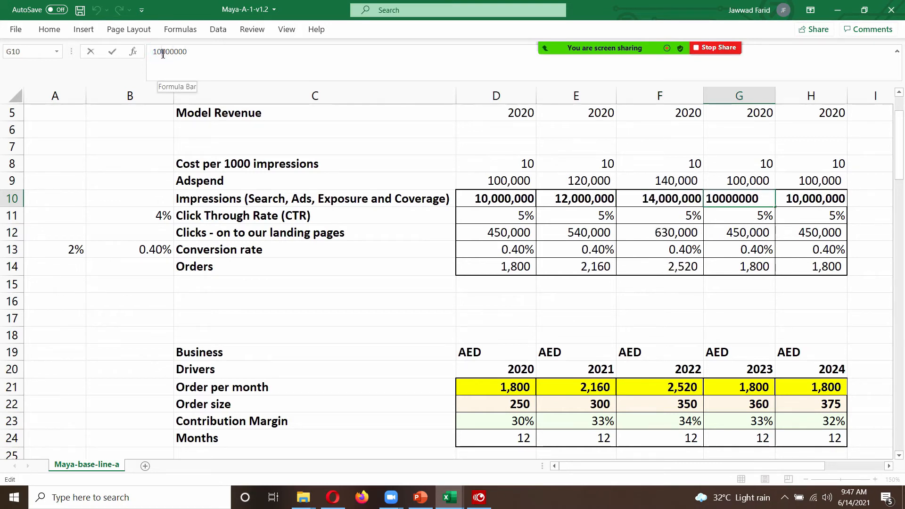
pyautogui.write('5')
pyautogui.press('Tab')
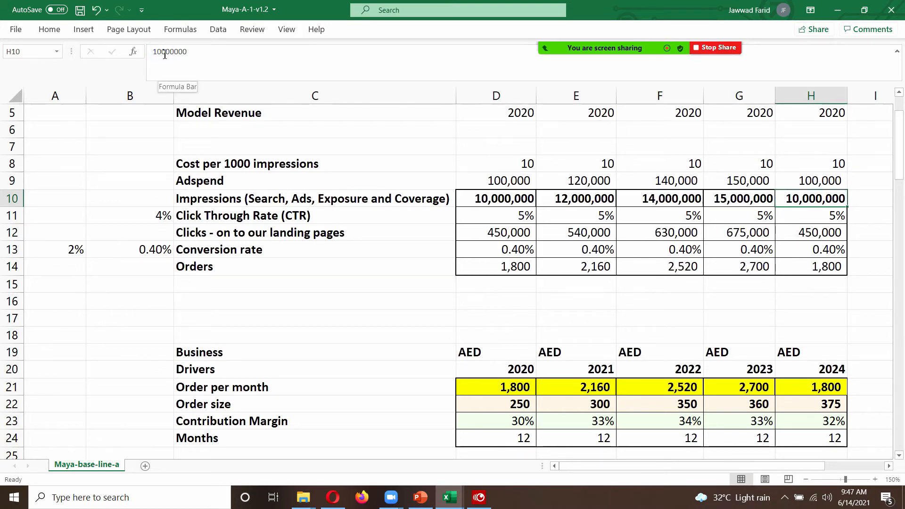
pyautogui.click(162, 53)
pyautogui.press('Return')
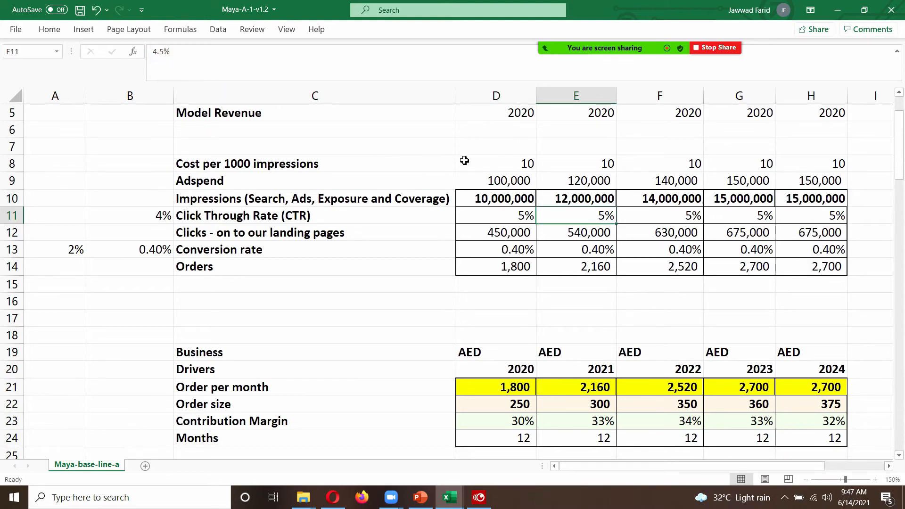
# Set the cost per 1000 impressions to 11 in E8, 12 in F8, 13 in G8 and 14 in H8.
pyautogui.click(493, 164)
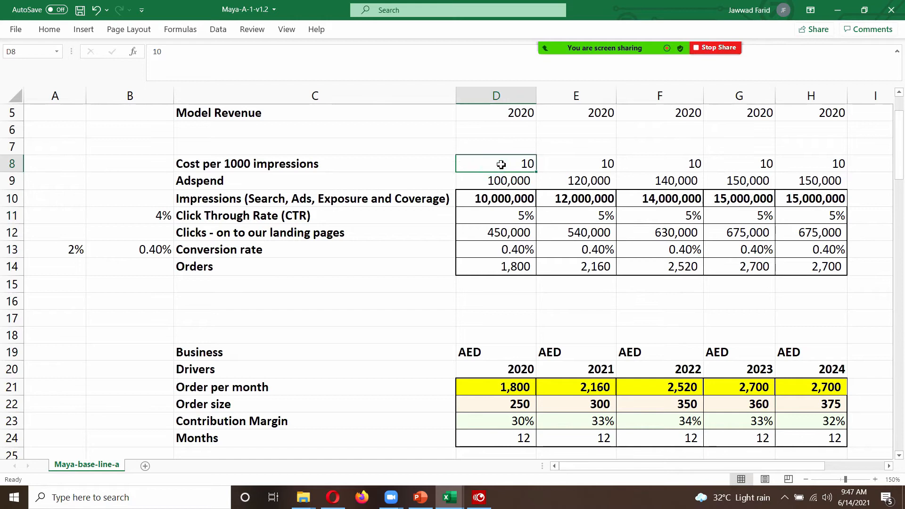
pyautogui.click(547, 163)
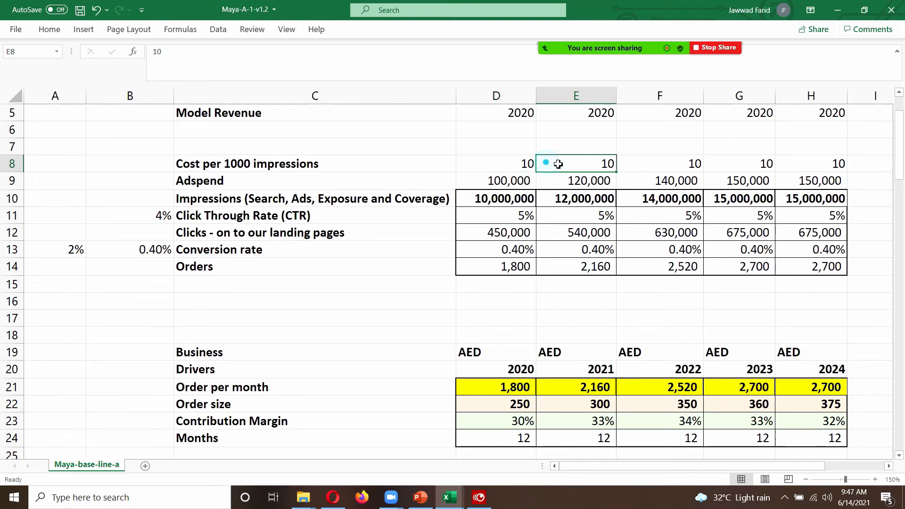
pyautogui.write('11')
pyautogui.press('Tab')
pyautogui.write('12')
pyautogui.press('Tab')
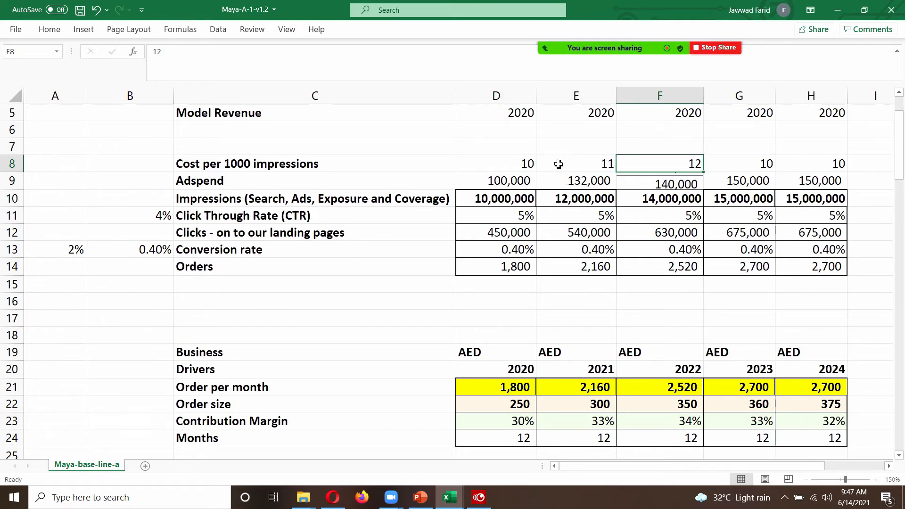
pyautogui.write('13')
pyautogui.press('Tab')
pyautogui.write('1')
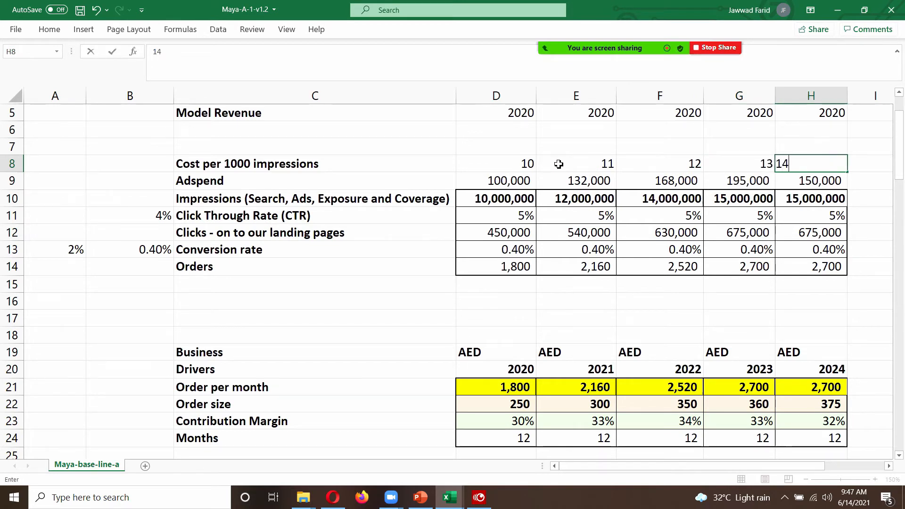
pyautogui.press('Return')
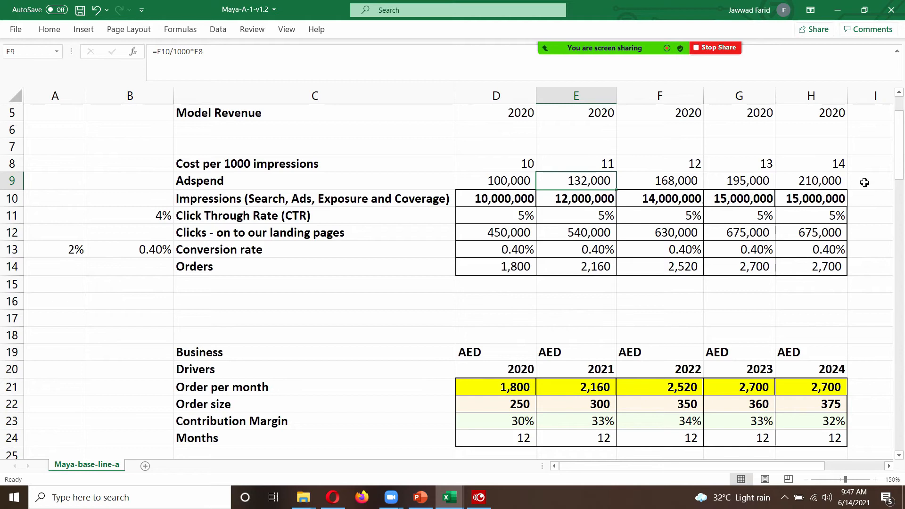
# Make the funnel's Orders figures in D14:H14 bold.
pyautogui.click(509, 270)
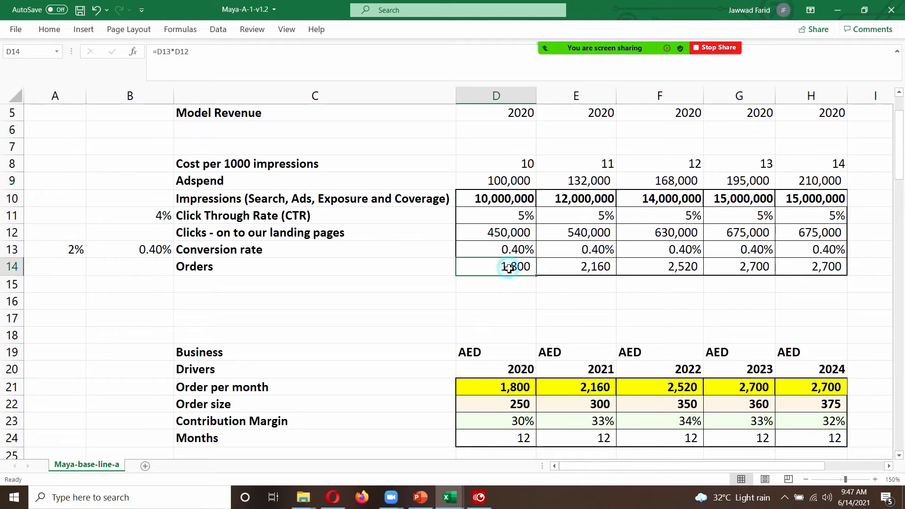
pyautogui.keyDown('shift'); pyautogui.click(831, 267); pyautogui.keyUp('shift')
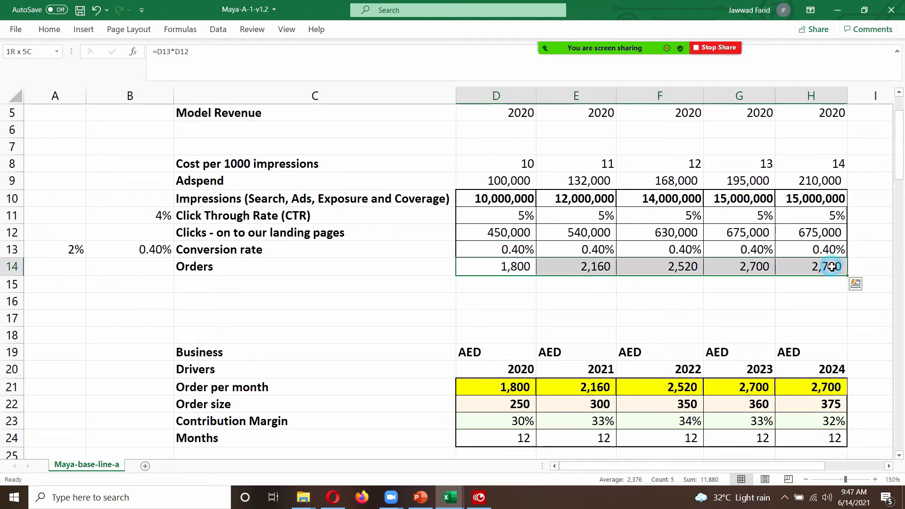
pyautogui.hotkey('ctrl', 'b')
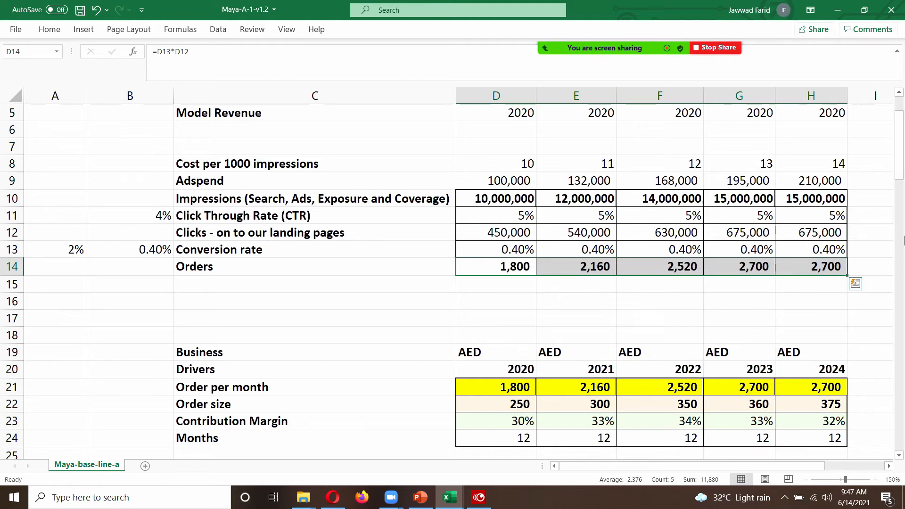
# Make the Gross Revenue figures in D41:H41 bold and widen column G so its bold values fit.
pyautogui.moveTo(900, 177); pyautogui.dragTo(900, 193)
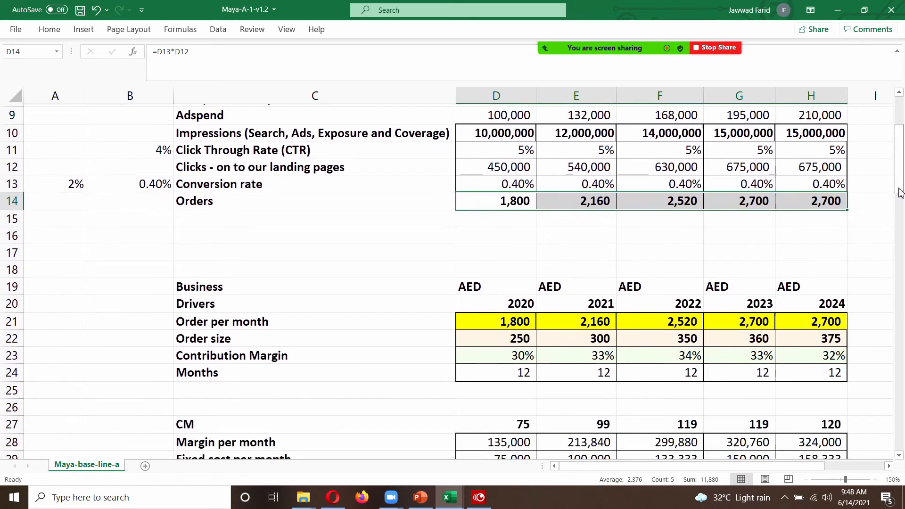
pyautogui.scroll(-5, 820, 276)
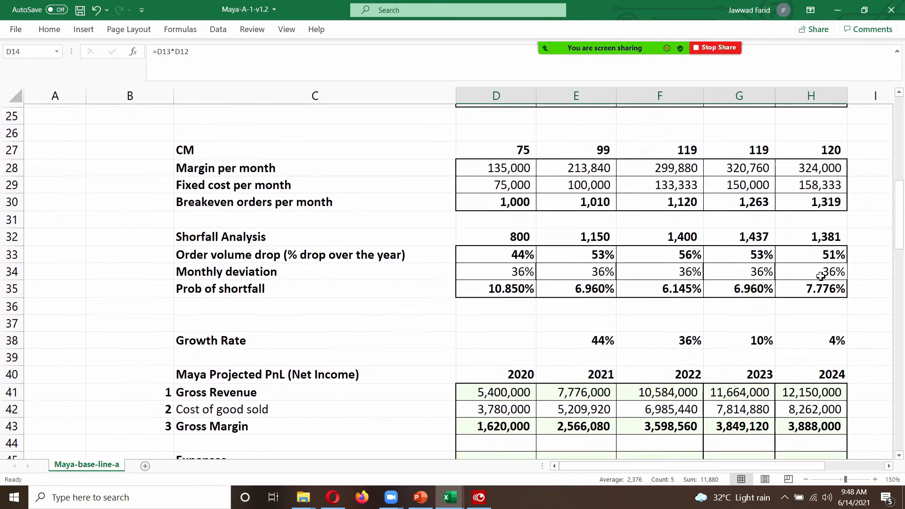
pyautogui.click(490, 392)
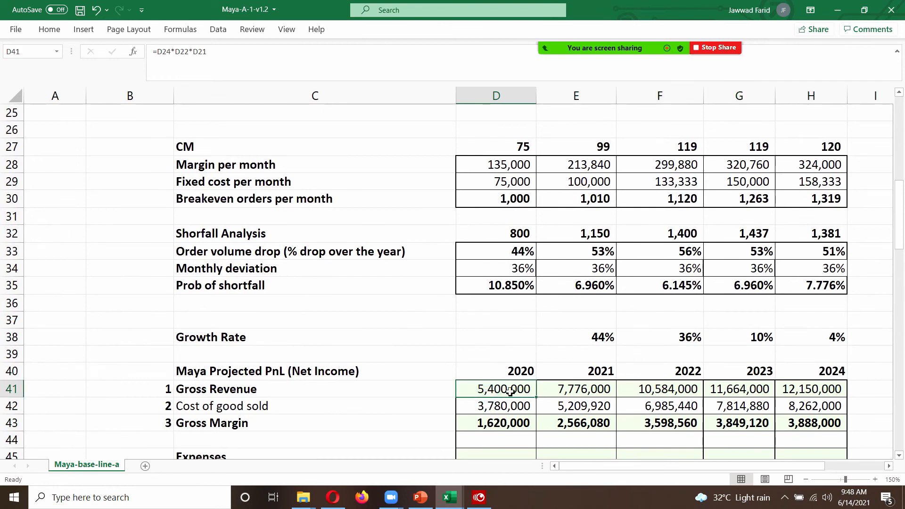
pyautogui.keyDown('shift'); pyautogui.click(796, 390); pyautogui.keyUp('shift')
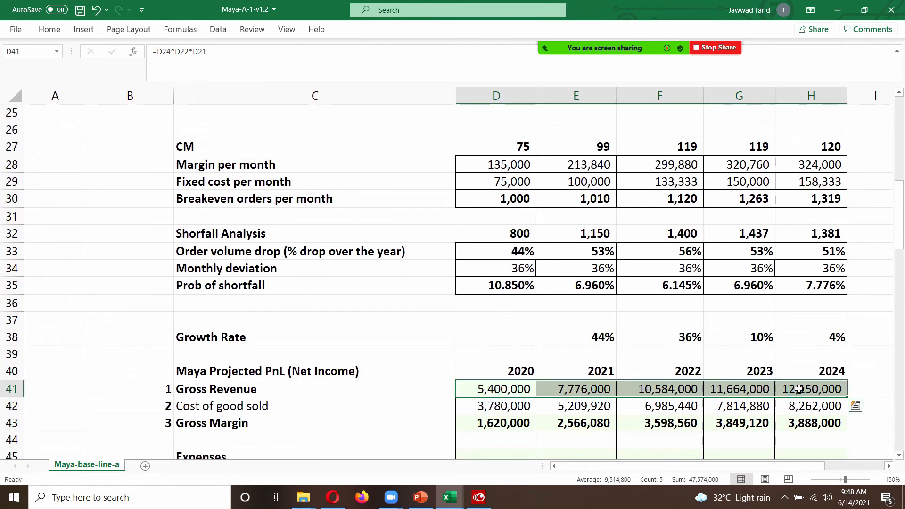
pyautogui.hotkey('ctrl', 'b')
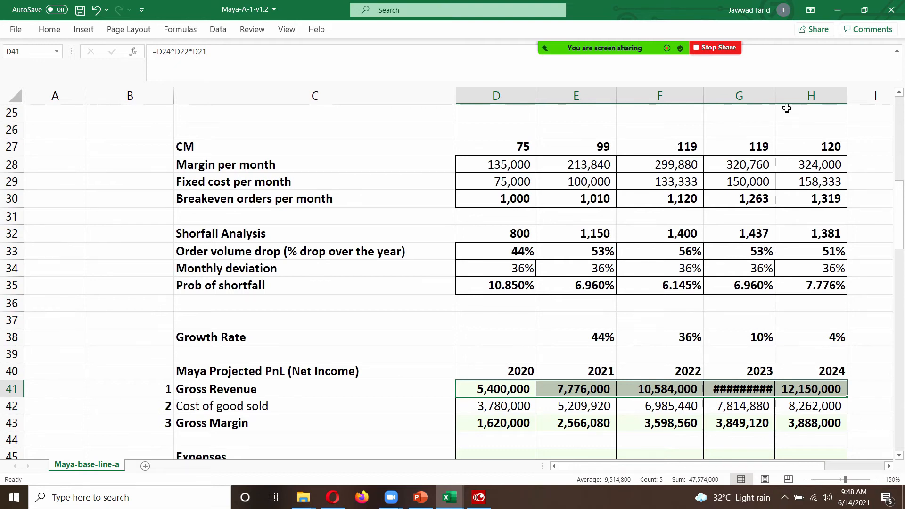
pyautogui.moveTo(776, 97); pyautogui.dragTo(790, 96)
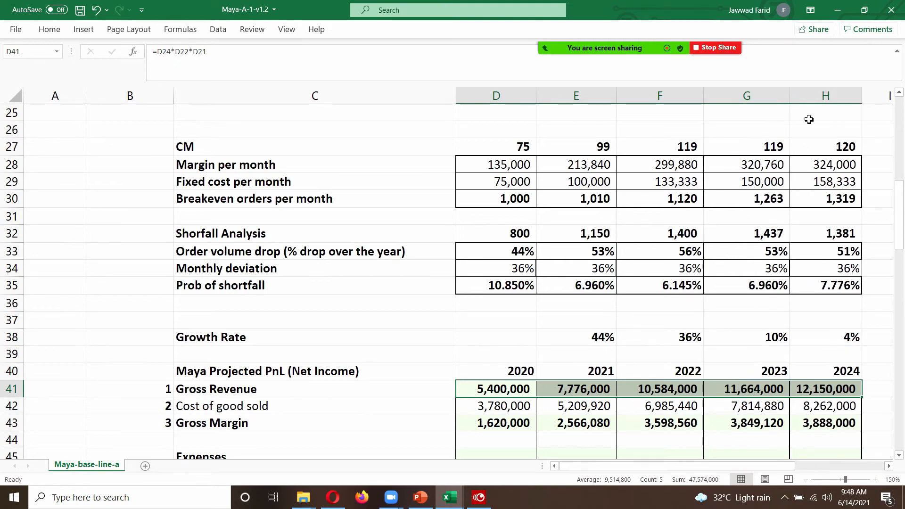
# Make the click through rate assumption in B11 and the conversion rate assumption in B13 bold.
pyautogui.moveTo(901, 220); pyautogui.dragTo(901, 250)
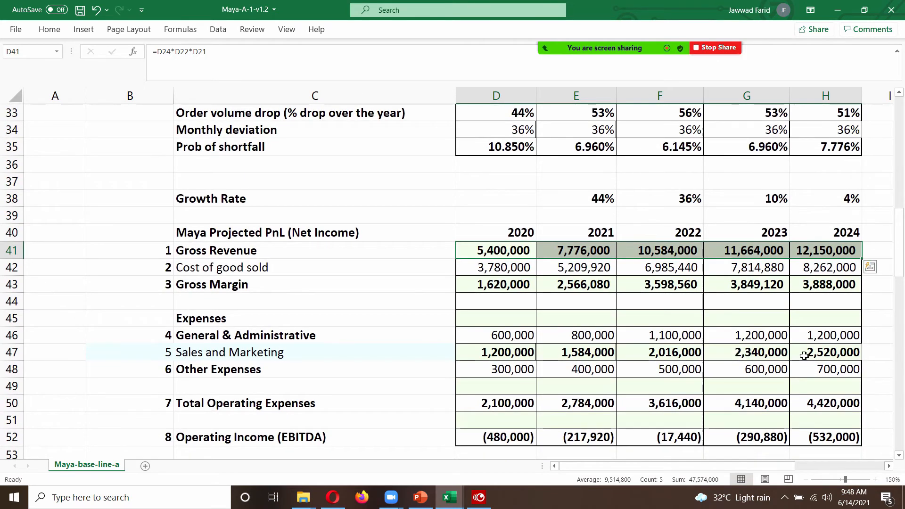
pyautogui.click(492, 441)
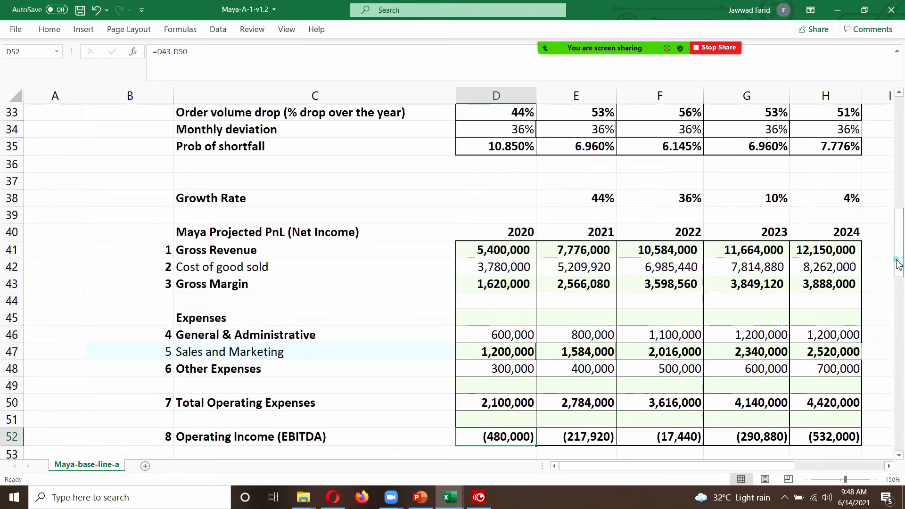
pyautogui.moveTo(899, 256); pyautogui.dragTo(900, 148)
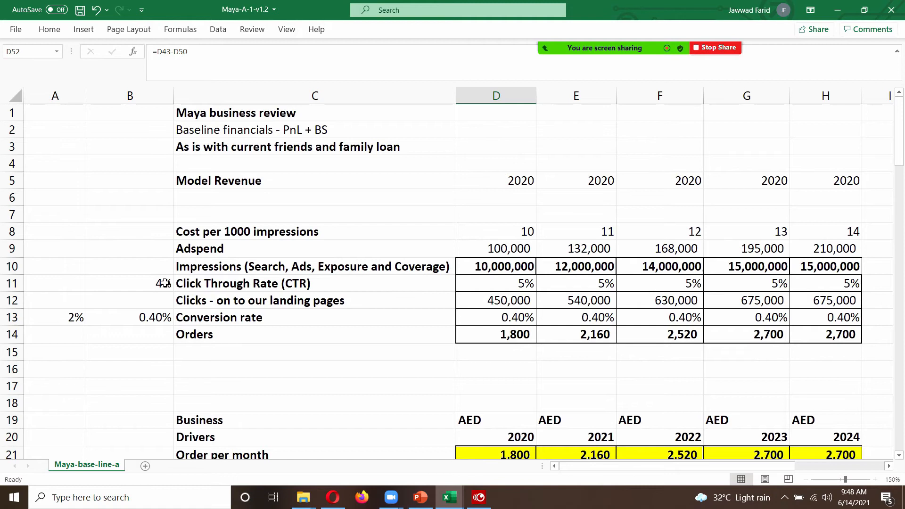
pyautogui.click(164, 284)
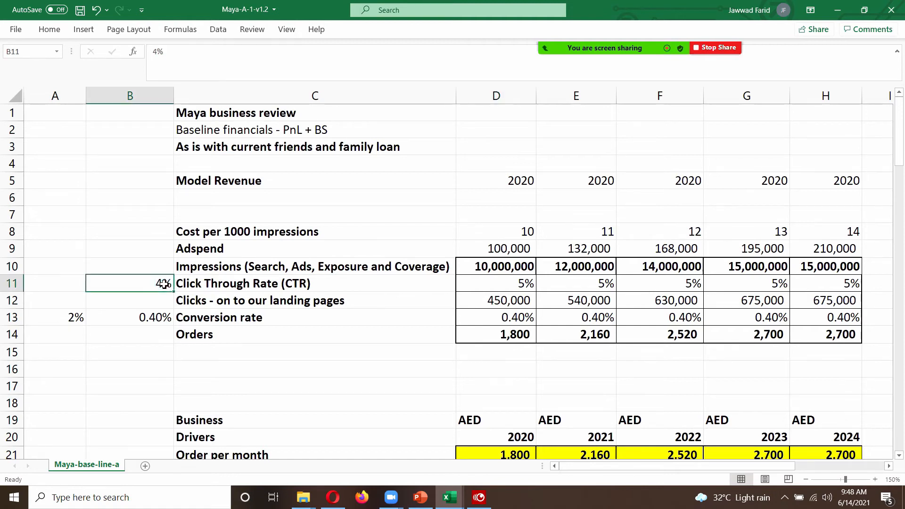
pyautogui.click(146, 317)
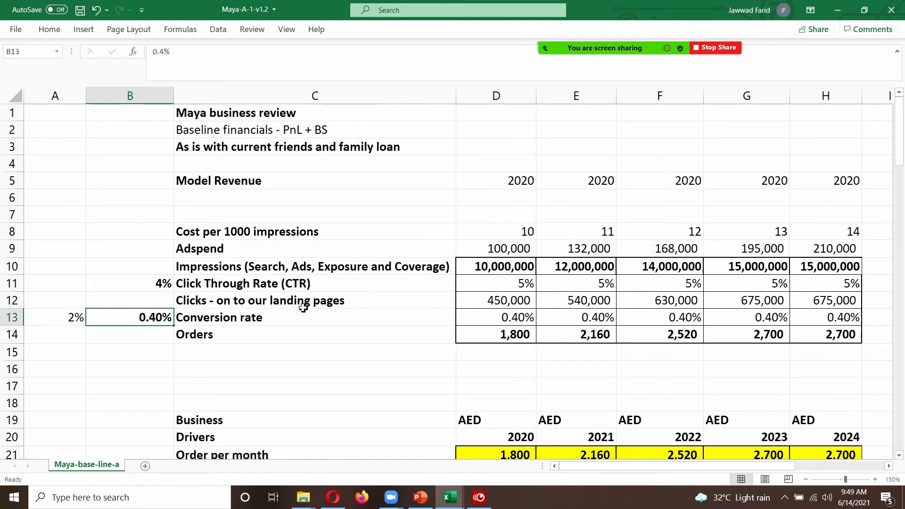
# Link the 2020 click through rate in D11 to the assumption with =$B$11 and fill it across through H11.
pyautogui.click(498, 286)
pyautogui.write('=')
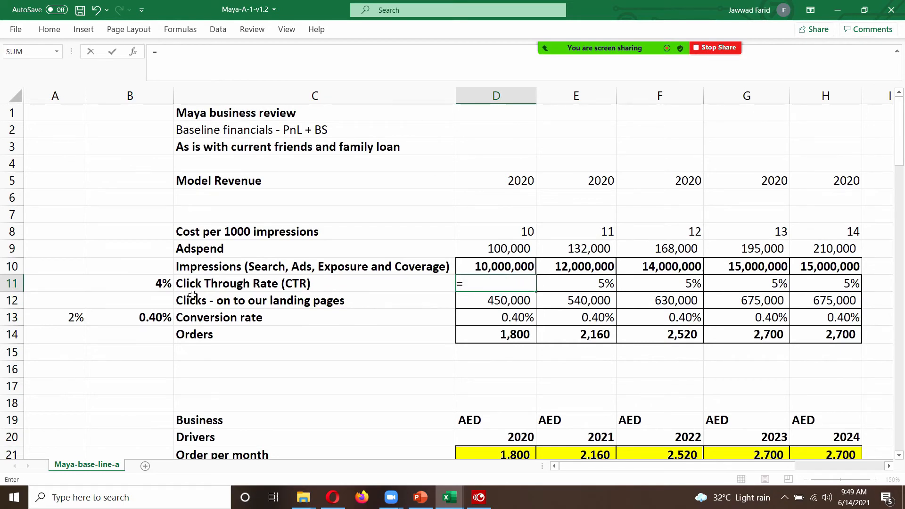
pyautogui.click(146, 282)
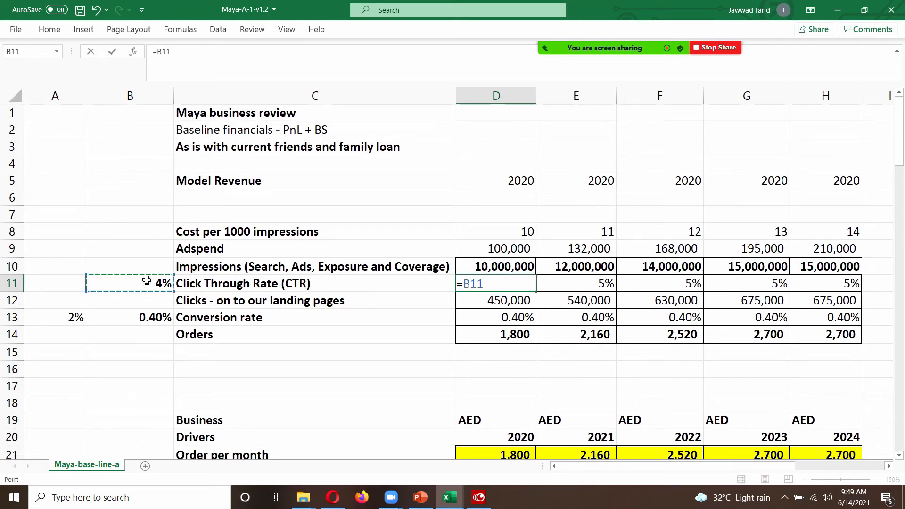
pyautogui.press('F4')
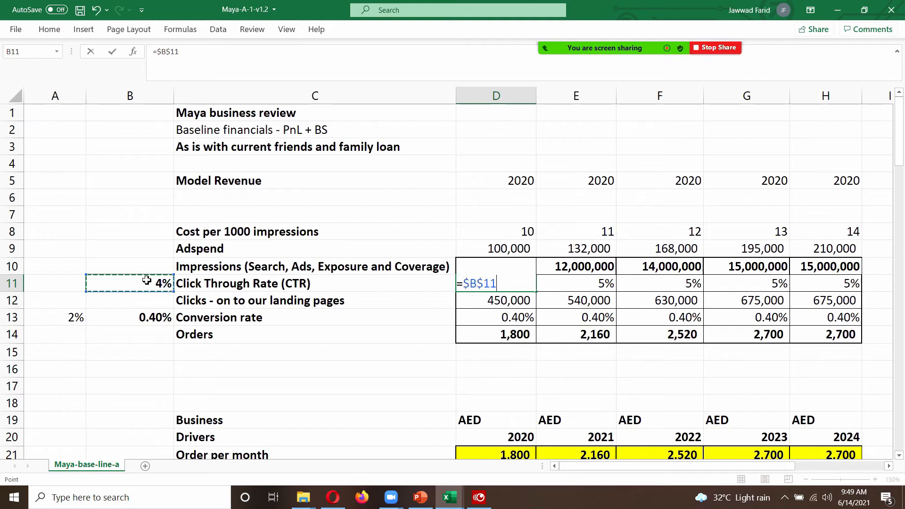
pyautogui.press('Return')
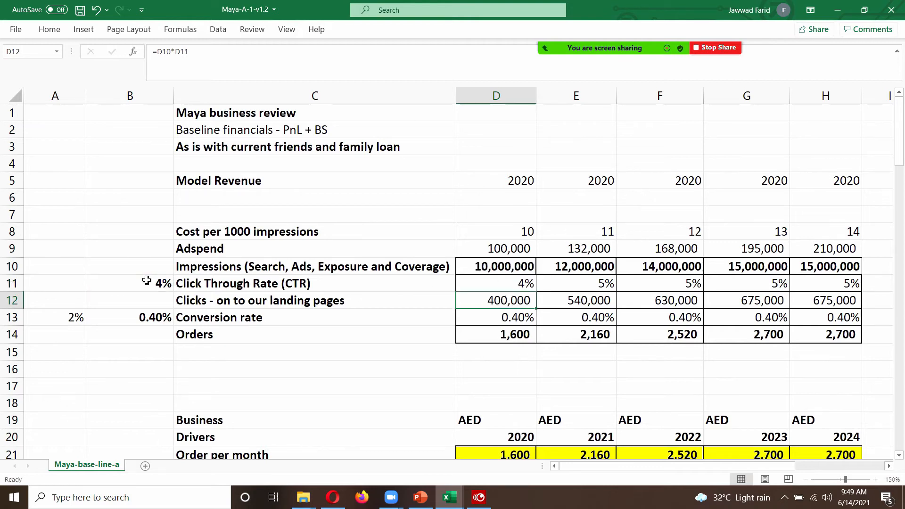
pyautogui.click(487, 287)
pyautogui.moveTo(536, 292); pyautogui.dragTo(842, 293)
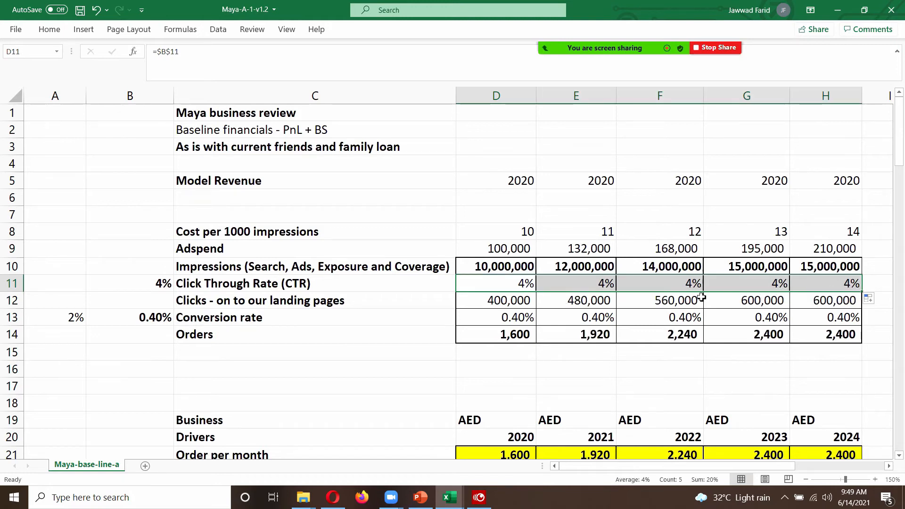
# Link the 2020 conversion rate in D13 to the assumption with =$B$13, fill it across through H13, and make D13:H13 bold.
pyautogui.click(489, 316)
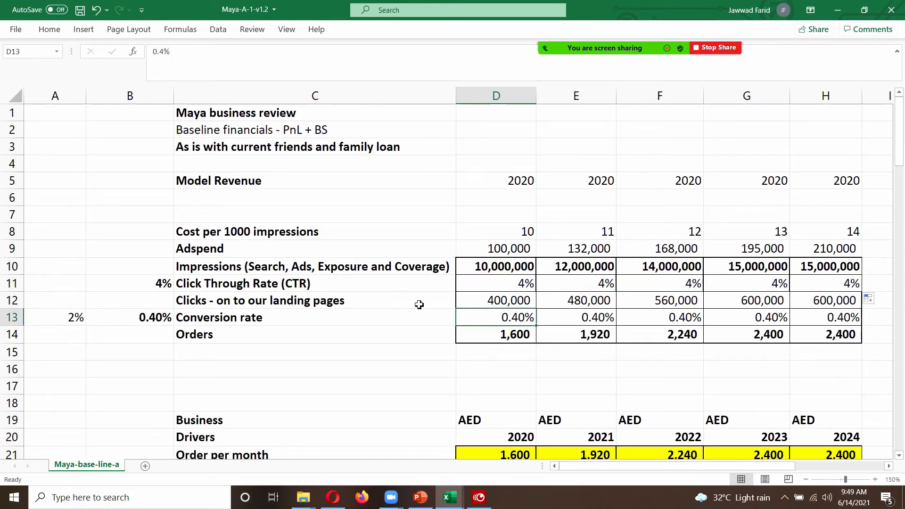
pyautogui.write('=')
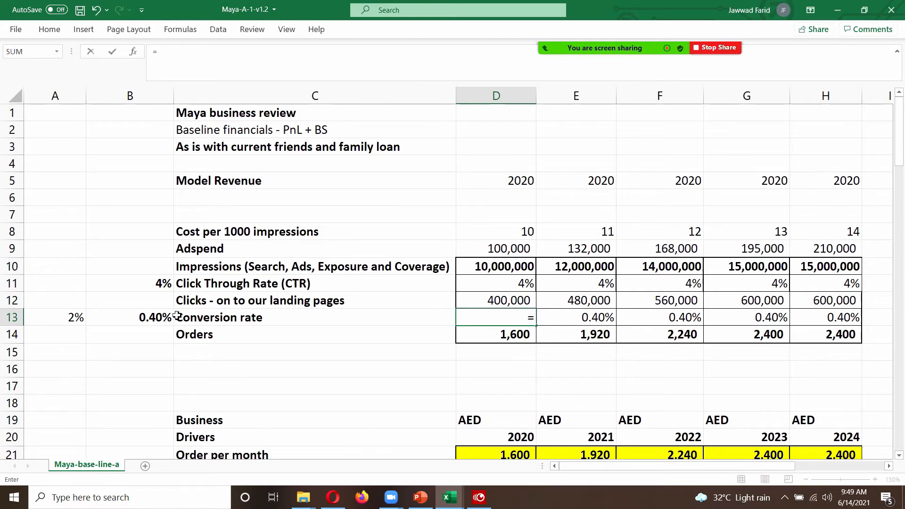
pyautogui.click(149, 317)
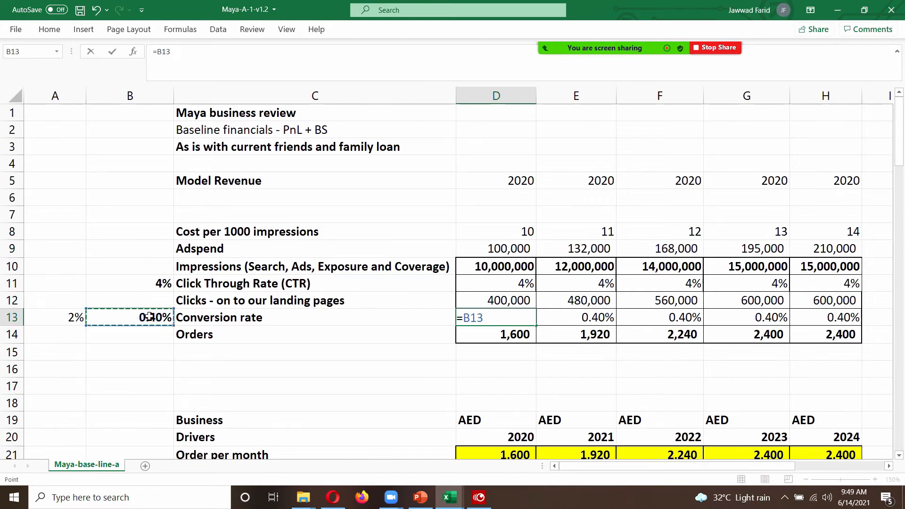
pyautogui.press('F4')
pyautogui.press('Return')
pyautogui.click(493, 317)
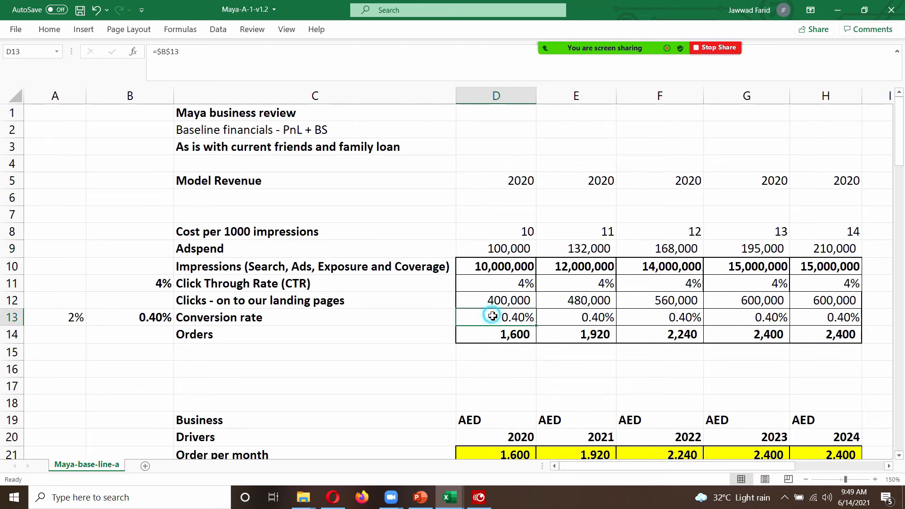
pyautogui.moveTo(538, 325); pyautogui.dragTo(841, 322)
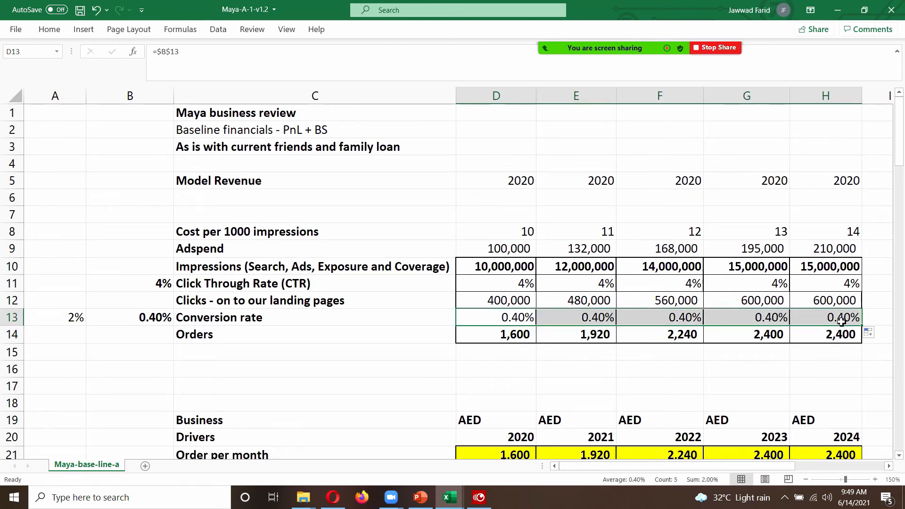
pyautogui.hotkey('ctrl', 'b')
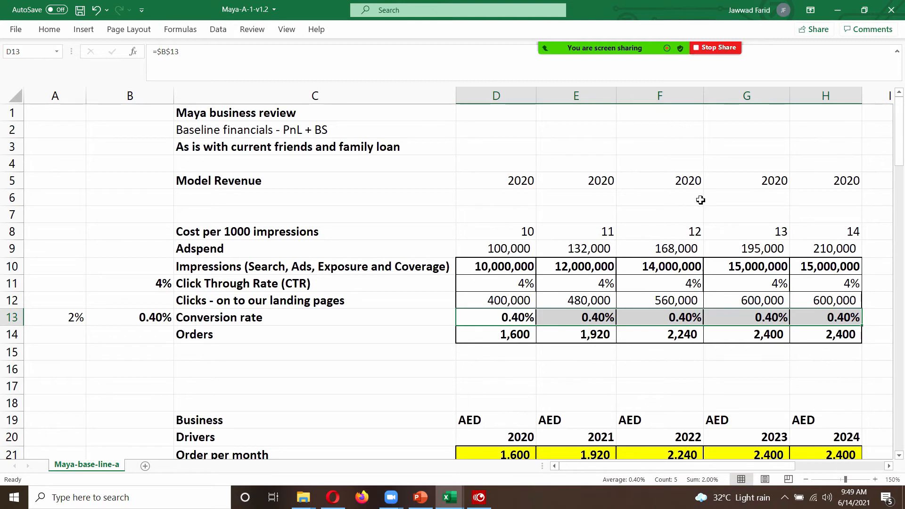
# Set the Model Revenue year headers to 2021 in E5 and 2022 in F5.
pyautogui.click(512, 184)
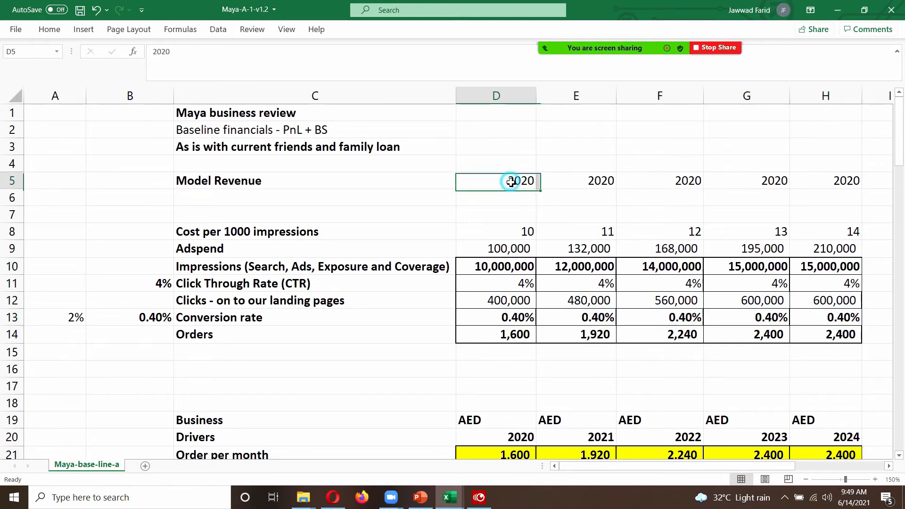
pyautogui.click(572, 179)
pyautogui.write('2021')
pyautogui.press('Tab')
pyautogui.write('2020')
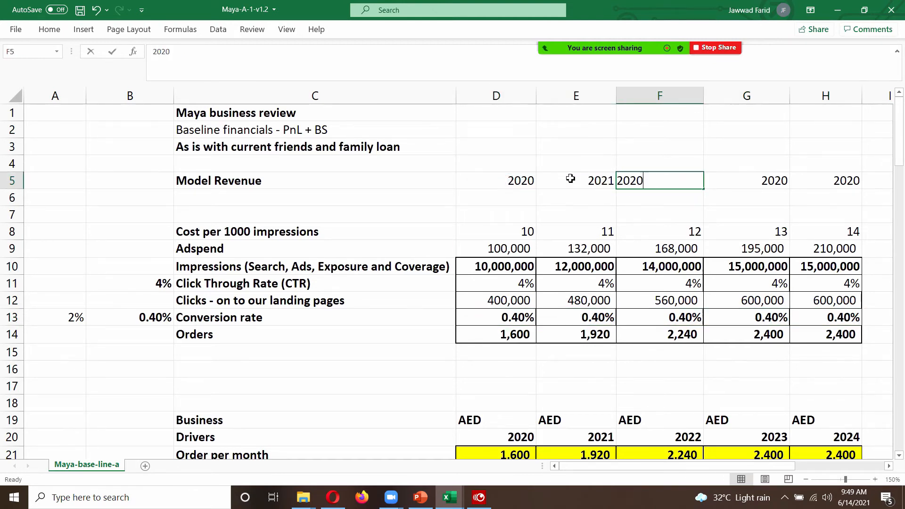
pyautogui.press('BackSpace')
pyautogui.press('BackSpace')
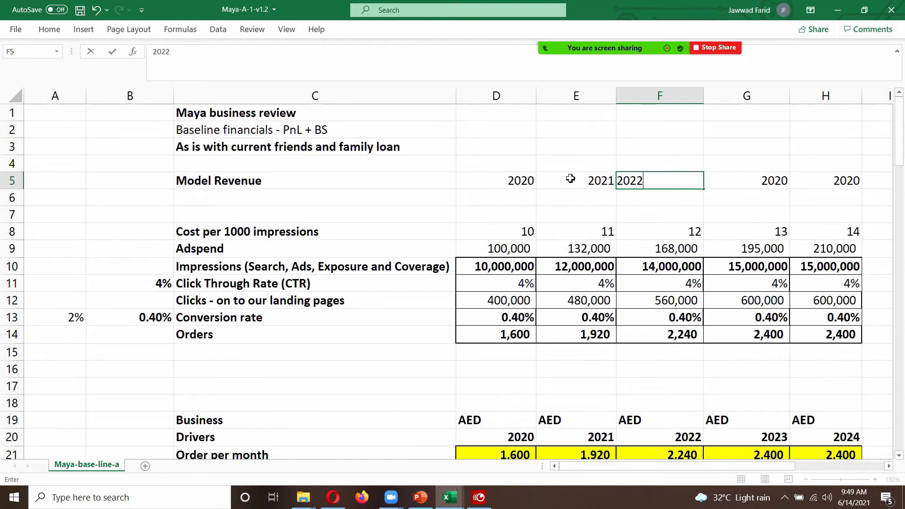
pyautogui.press('Tab')
# Try to extend the year header in F5 alone across G5:H5.
pyautogui.click(584, 184)
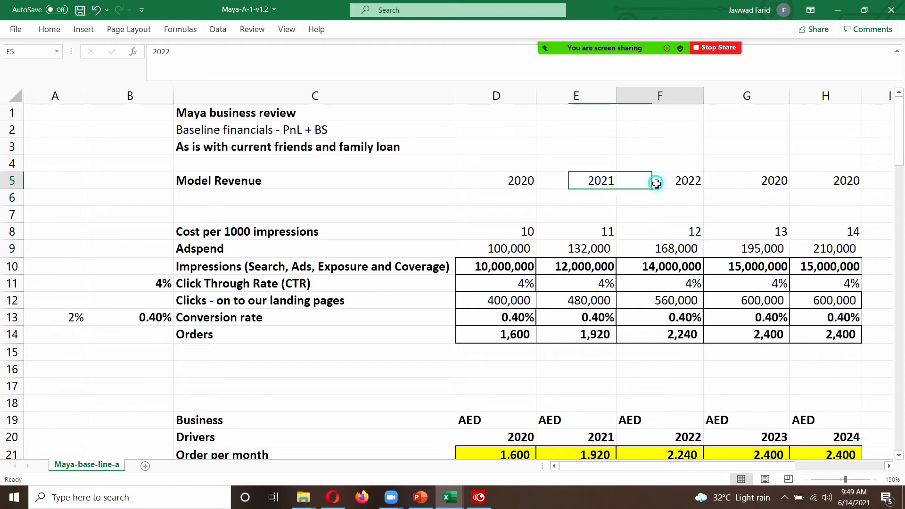
pyautogui.click(654, 181)
pyautogui.moveTo(705, 189); pyautogui.dragTo(839, 189)
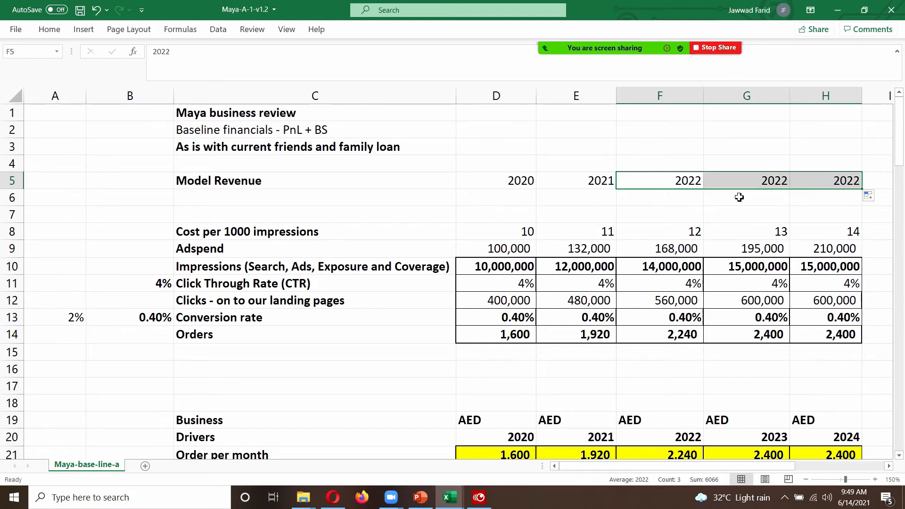
# Extend the year series in D5:F5 across through H5 so the headers run from 2020 to 2024.
pyautogui.click(501, 180)
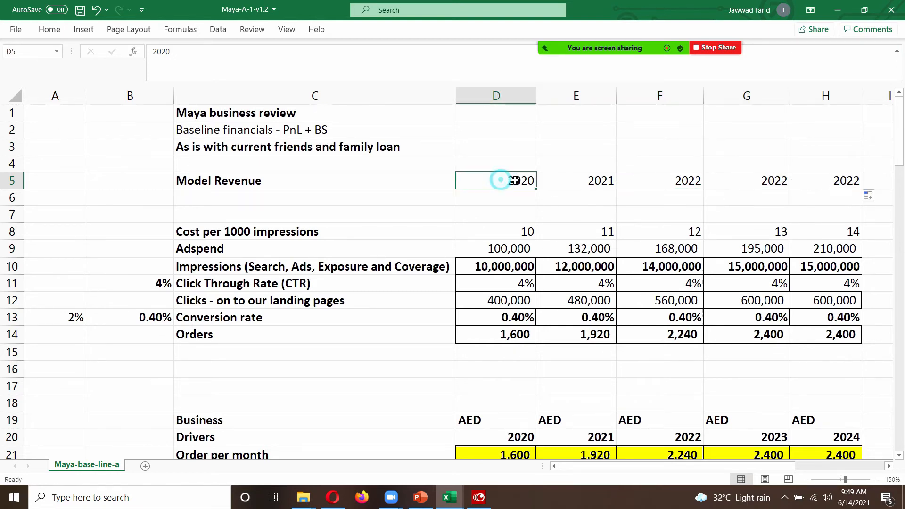
pyautogui.keyDown('shift'); pyautogui.click(662, 182); pyautogui.keyUp('shift')
pyautogui.moveTo(704, 189); pyautogui.dragTo(823, 202)
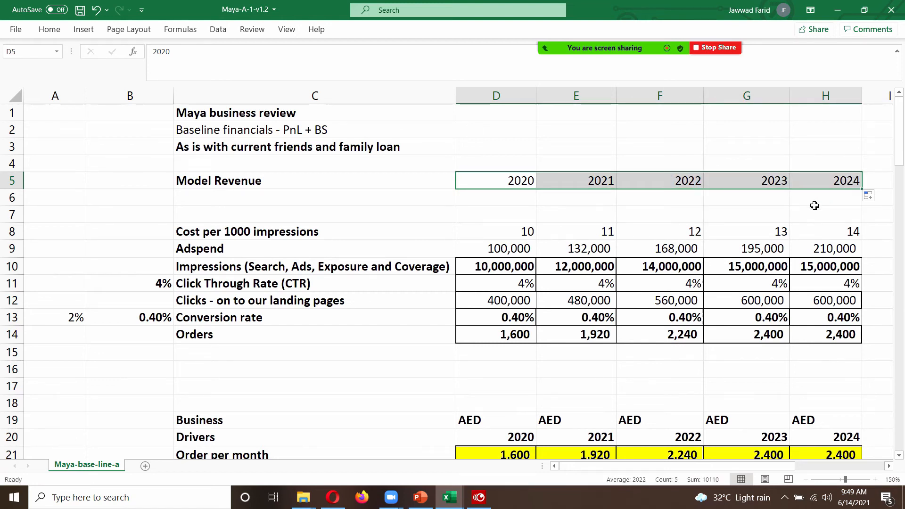
pyautogui.press('Right')
pyautogui.press('Right')
pyautogui.press('Right')
pyautogui.press('Right')
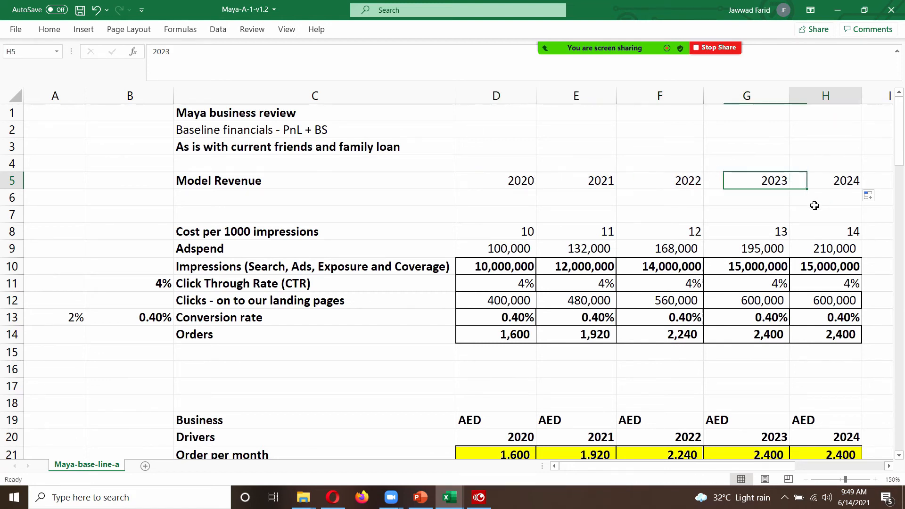
pyautogui.press('Right')
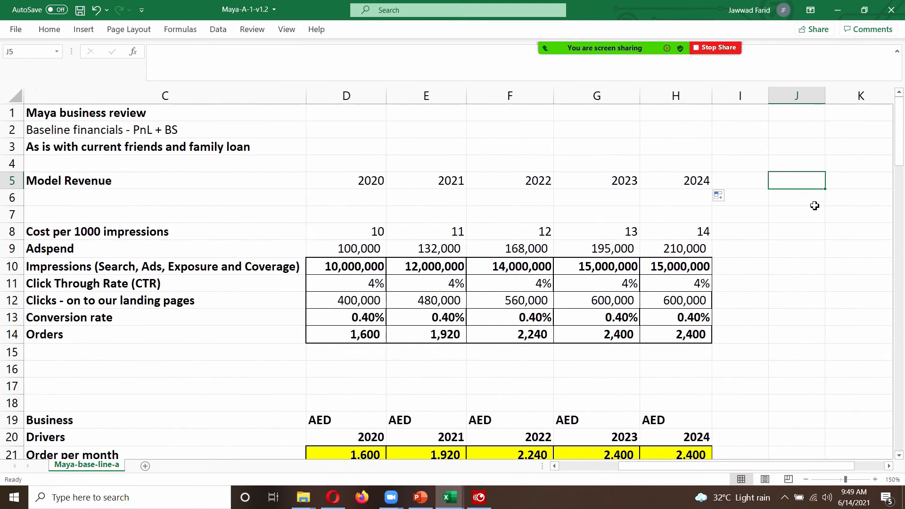
pyautogui.press('Right')
pyautogui.press('Right')
pyautogui.press('Right')
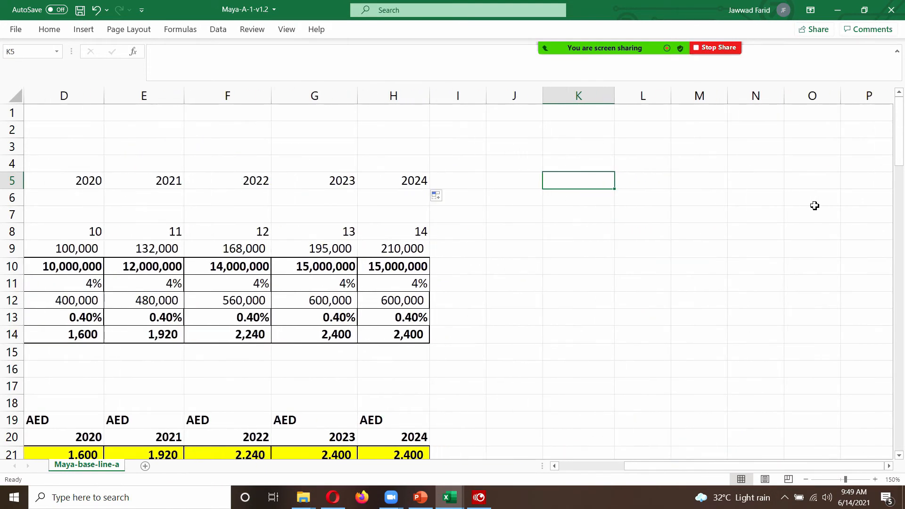
# Compute the average Operating Income (EBITDA) for 2020 to 2024 in A52 with =AVERAGE(D52:H52).
pyautogui.press('Right')
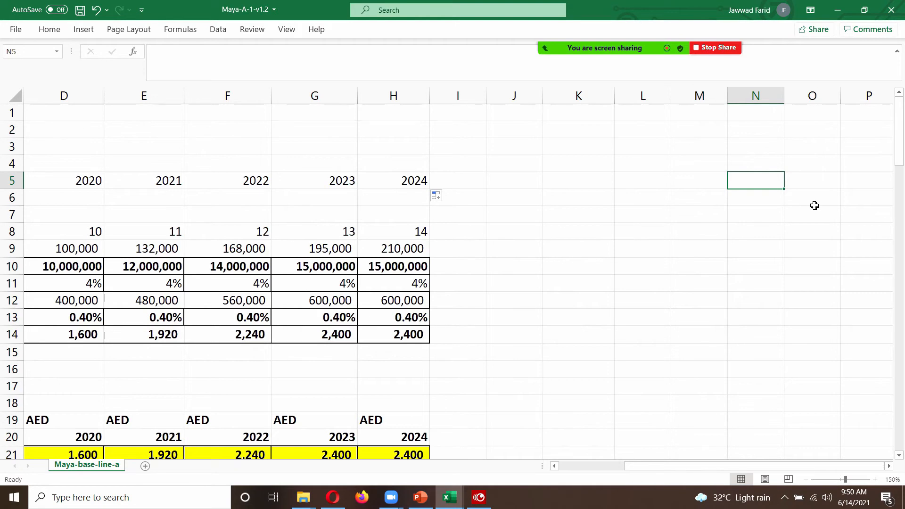
pyautogui.press('Left')
pyautogui.press('Left')
pyautogui.press('Left')
pyautogui.press('Left')
pyautogui.press('Left')
pyautogui.press('Left')
pyautogui.press('Left')
pyautogui.press('Left')
pyautogui.press('Left')
pyautogui.press('Left')
pyautogui.press('Left')
pyautogui.press('Left')
pyautogui.press('Left')
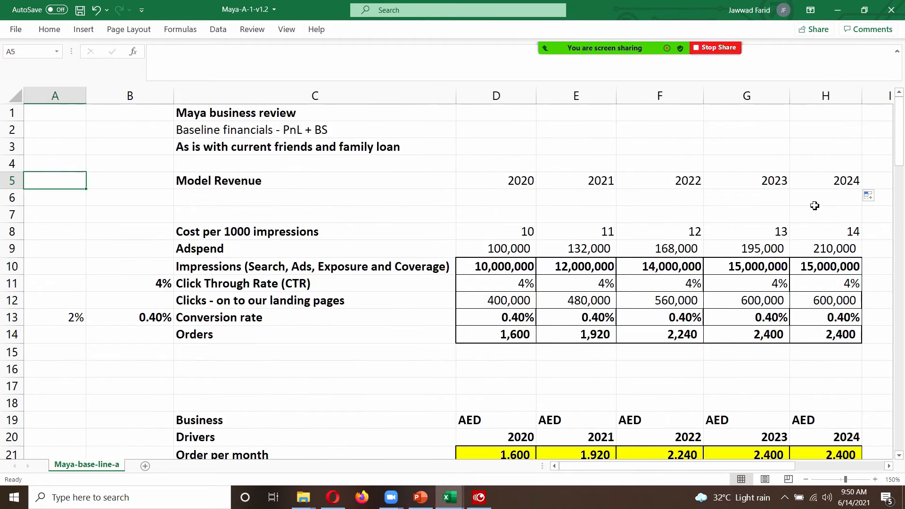
pyautogui.press('Down')
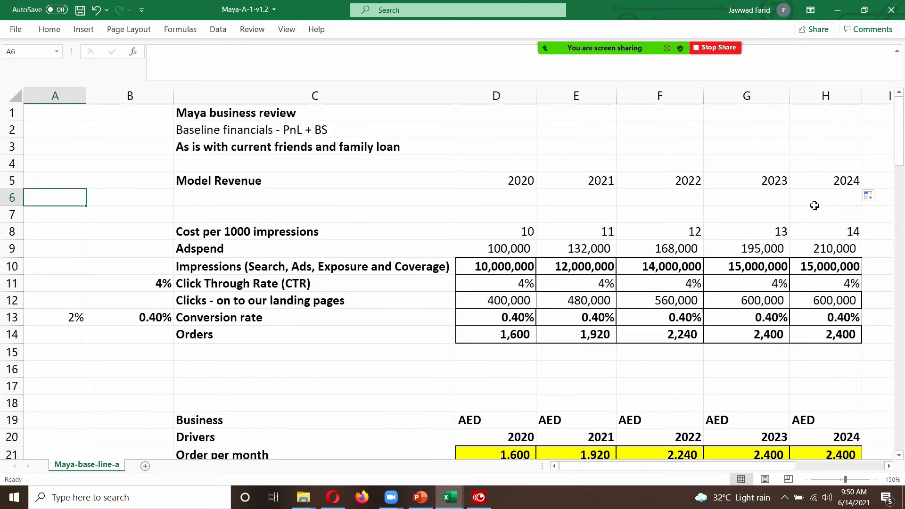
pyautogui.press('pagedown')
pyautogui.press('pagedown')
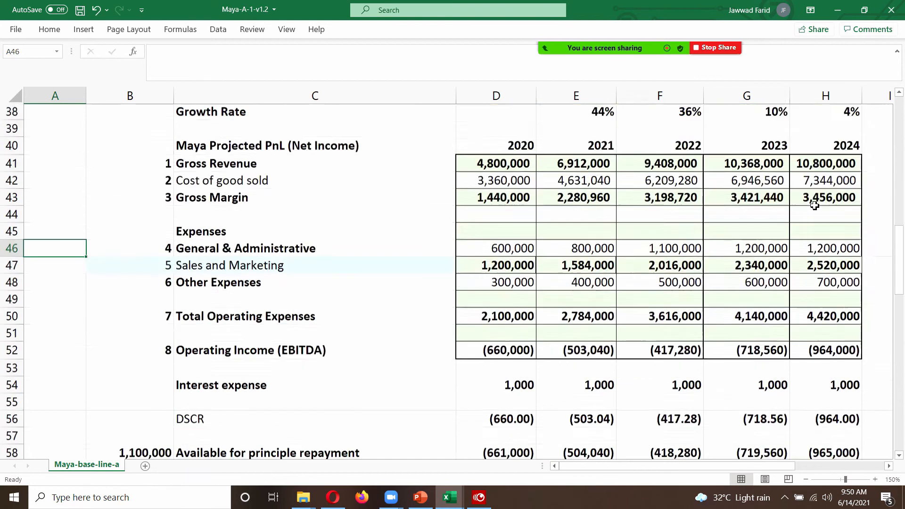
pyautogui.scroll(-1, 814, 205)
pyautogui.press('Down')
pyautogui.press('Down')
pyautogui.press('Down')
pyautogui.press('Down')
pyautogui.press('Down')
pyautogui.press('Down')
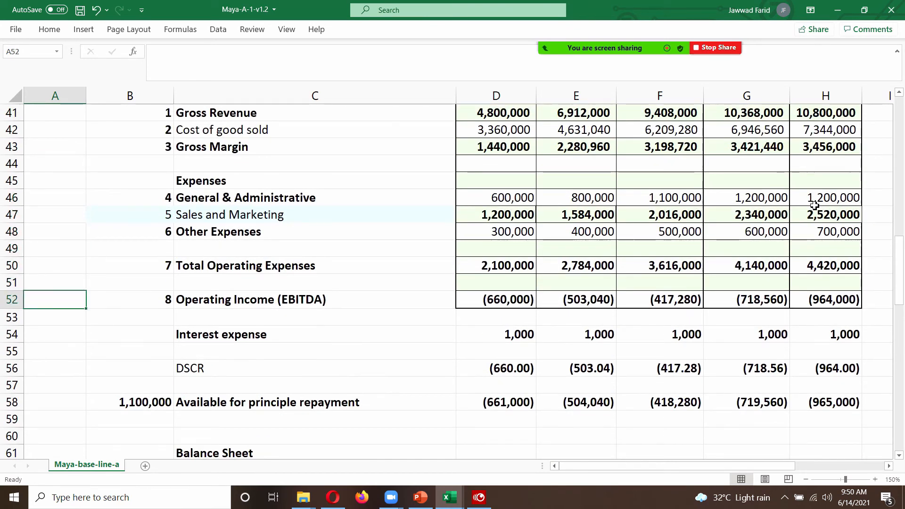
pyautogui.write('=')
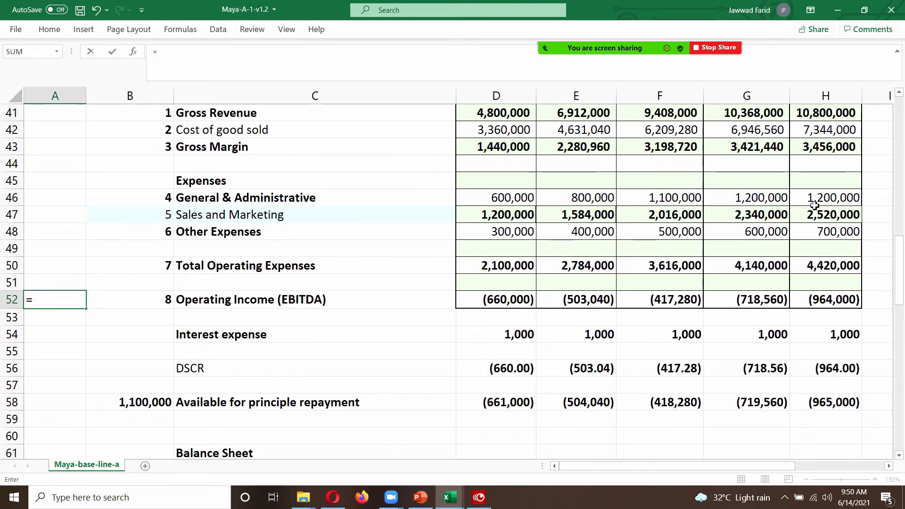
pyautogui.write('average(')
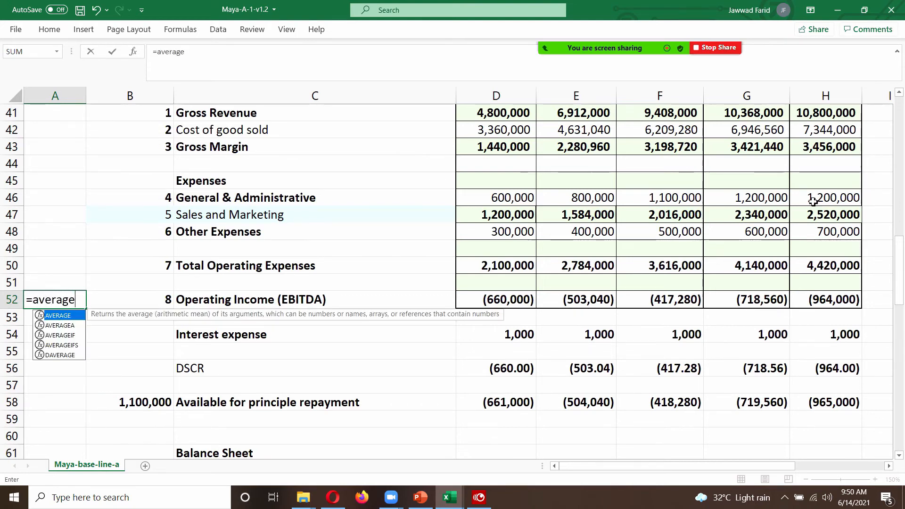
pyautogui.press('Right')
pyautogui.press('Right')
pyautogui.press('Right')
pyautogui.hotkey('shift', 'Right')
pyautogui.hotkey('shift', 'Right')
pyautogui.hotkey('shift', 'Right')
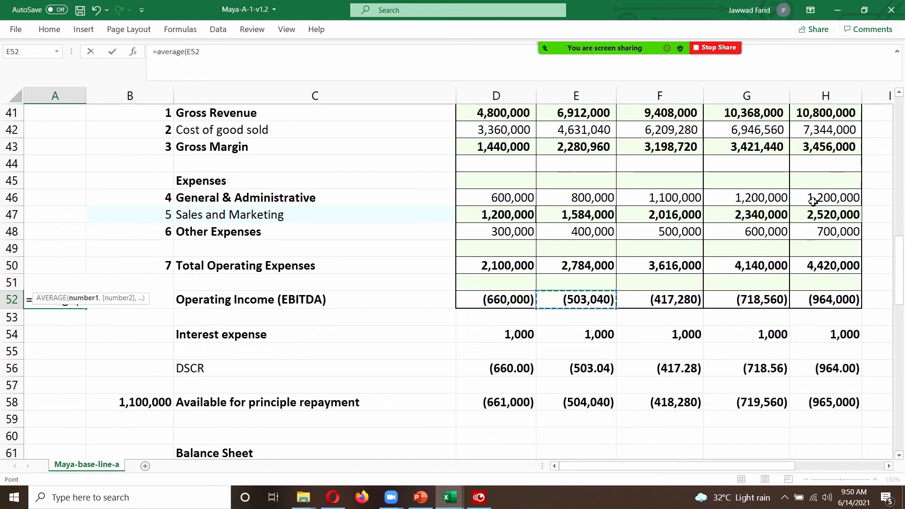
pyautogui.hotkey('shift', 'Right')
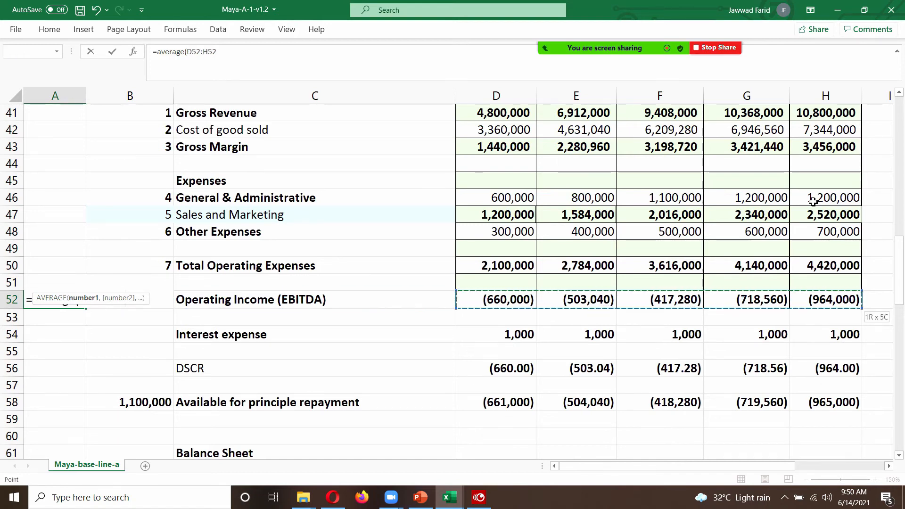
pyautogui.write(')')
pyautogui.press('Return')
pyautogui.press('Up')
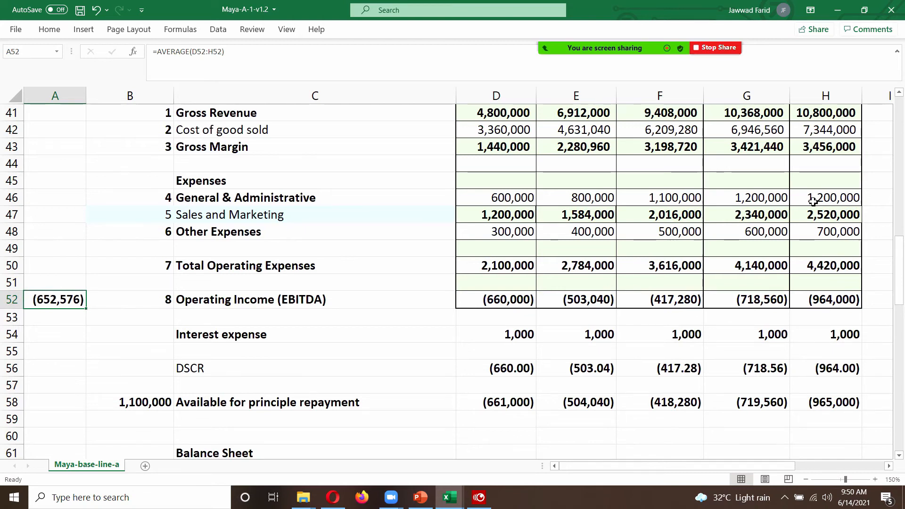
# Enter the heading "Click Through Rates" in R5, in the empty area beside the Model Revenue table.
pyautogui.press('pageup')
pyautogui.press('pageup')
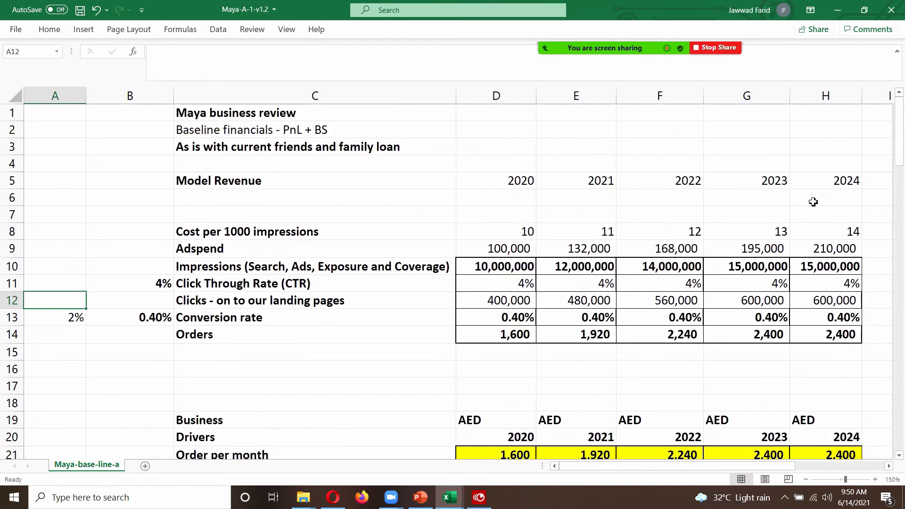
pyautogui.press('Right')
pyautogui.press('Right')
pyautogui.press('Right')
pyautogui.press('Right')
pyautogui.press('Right')
pyautogui.press('Right')
pyautogui.press('Right')
pyautogui.press('Right')
pyautogui.press('Right')
pyautogui.press('Right')
pyautogui.press('Right')
pyautogui.press('Right')
pyautogui.press('Right')
pyautogui.press('Right')
pyautogui.press('Right')
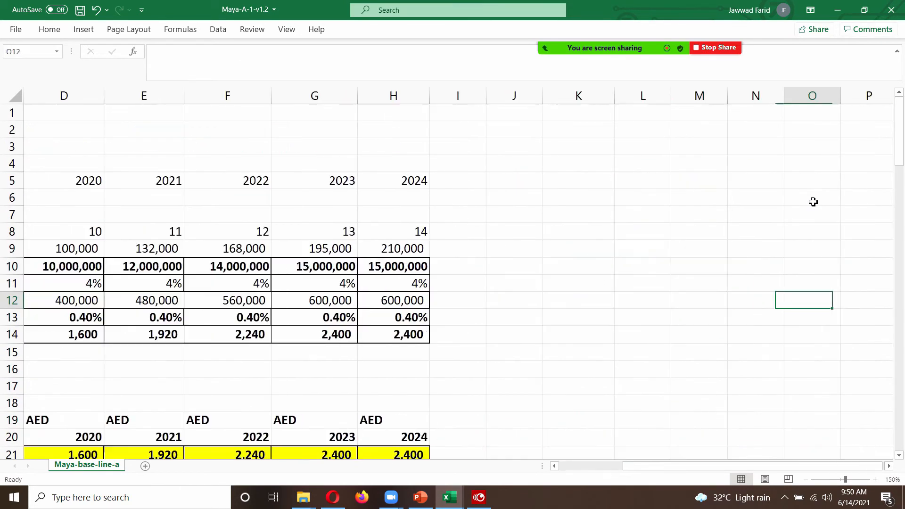
pyautogui.press('Left')
pyautogui.press('Left')
pyautogui.press('Up')
pyautogui.press('Up')
pyautogui.press('Up')
pyautogui.press('Up')
pyautogui.press('Up')
pyautogui.press('Up')
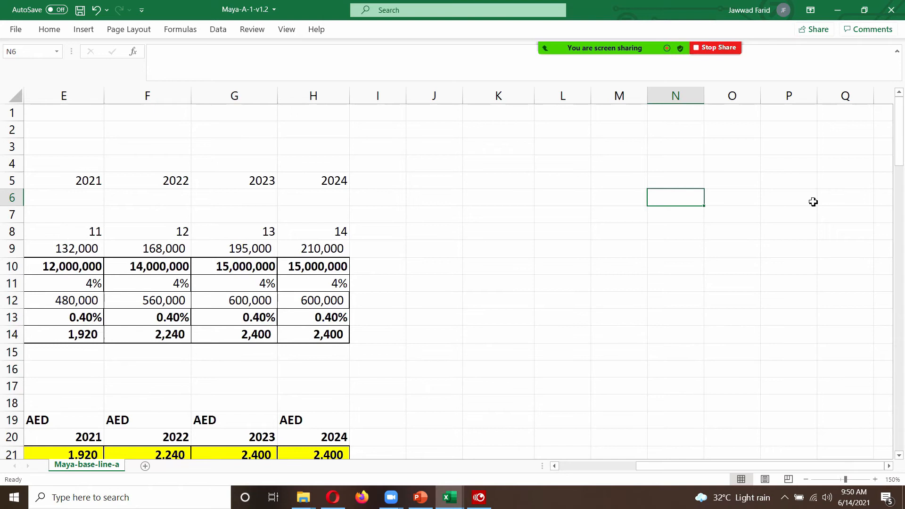
pyautogui.write('CTR')
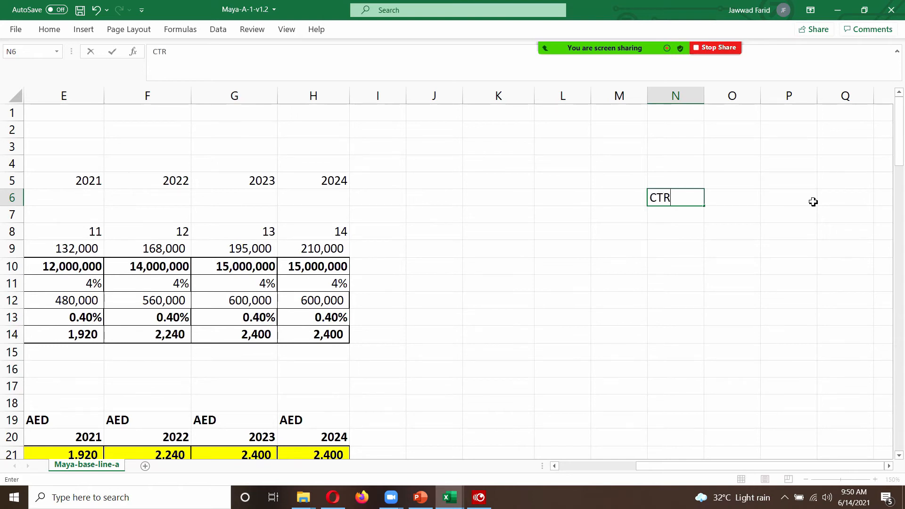
pyautogui.press('Escape')
pyautogui.press('Right')
pyautogui.press('Right')
pyautogui.press('Right')
pyautogui.press('Right')
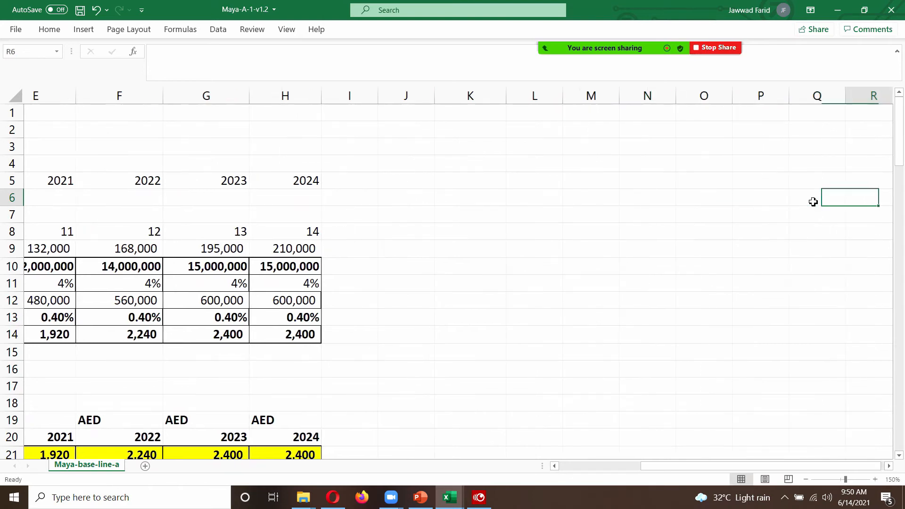
pyautogui.press('Up')
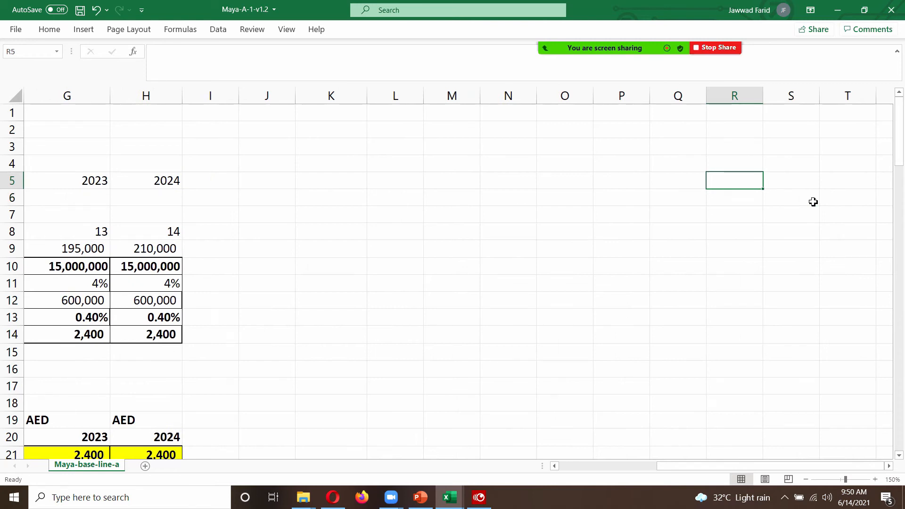
pyautogui.write('Click Through ')
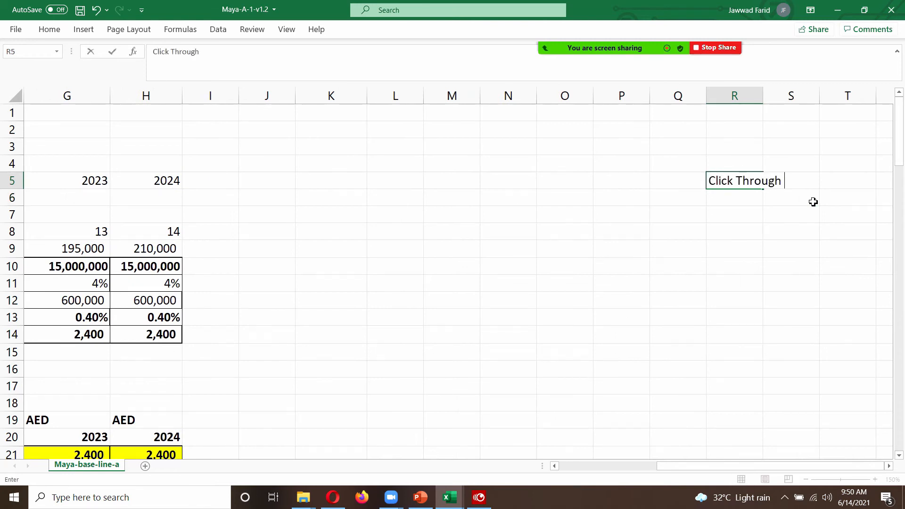
pyautogui.write('Rates')
pyautogui.press('Return')
# Enter 3% in P7 and 3.50% in Q7, and extend the series across through X7 up to 7%.
pyautogui.press('Left')
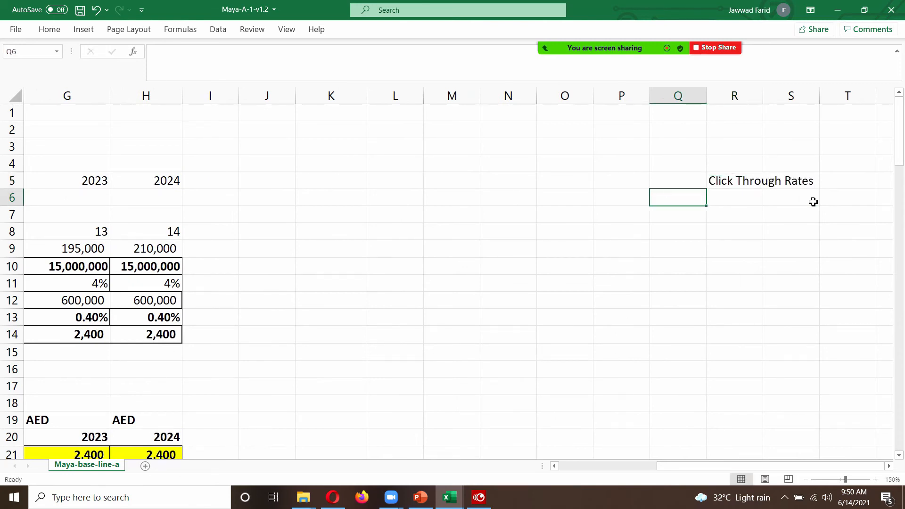
pyautogui.press('Left')
pyautogui.press('Down')
pyautogui.write('3%')
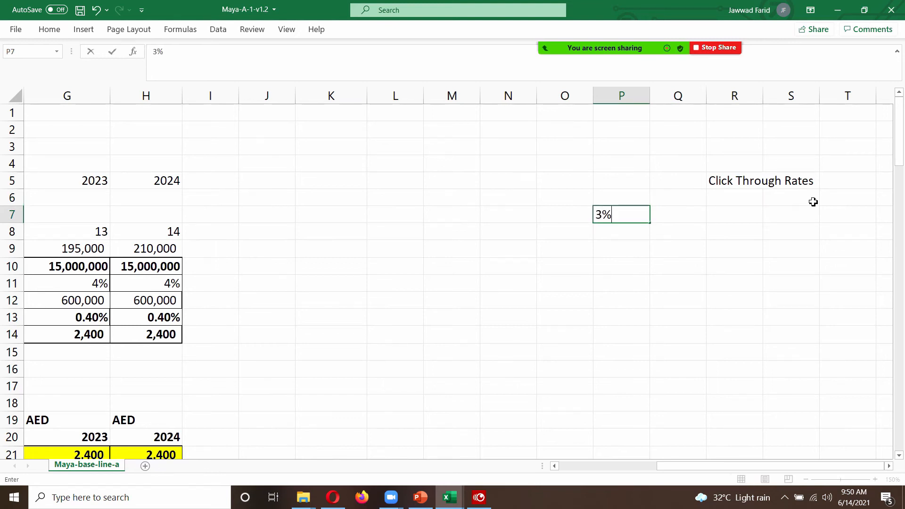
pyautogui.press('Tab')
pyautogui.write('3.50%')
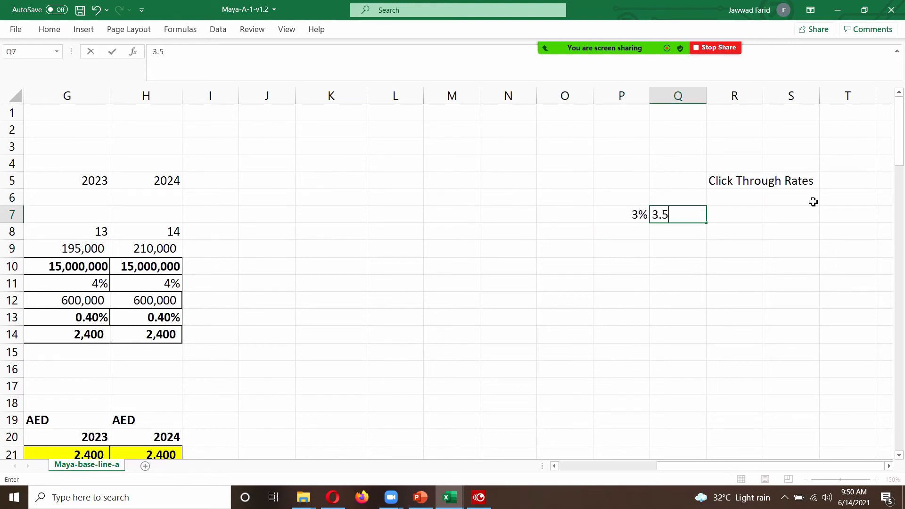
pyautogui.press('Tab')
pyautogui.press('Left')
pyautogui.press('Left')
pyautogui.hotkey('shift', 'Right')
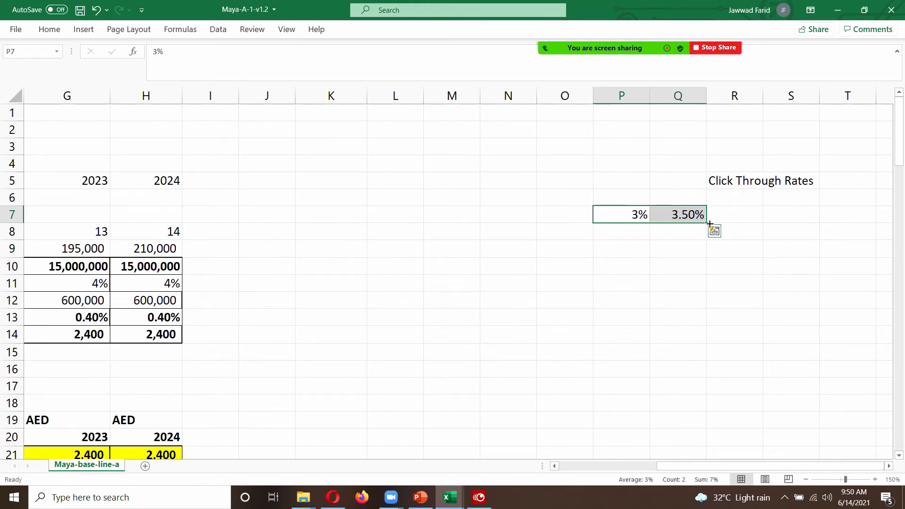
pyautogui.moveTo(706, 222); pyautogui.dragTo(518, 226)
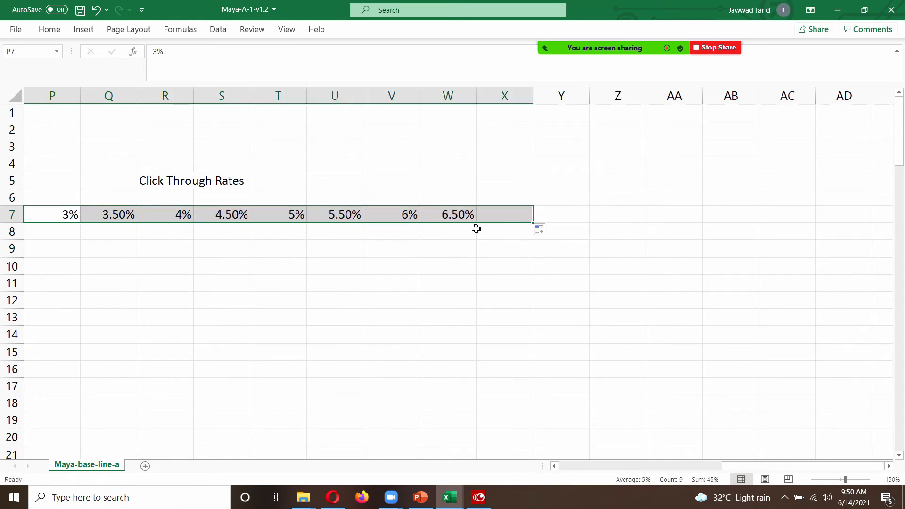
# Enter 0.20% in O8 and 0.25% in O9 below the row of click through rates.
pyautogui.press('Left')
pyautogui.press('Left')
pyautogui.press('Left')
pyautogui.press('Left')
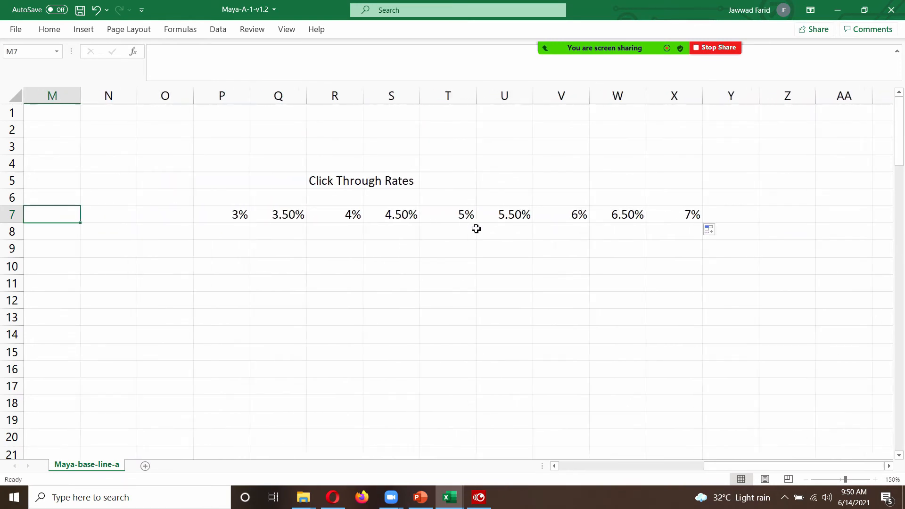
pyautogui.press('Right')
pyautogui.press('Right')
pyautogui.press('Down')
pyautogui.press('Right')
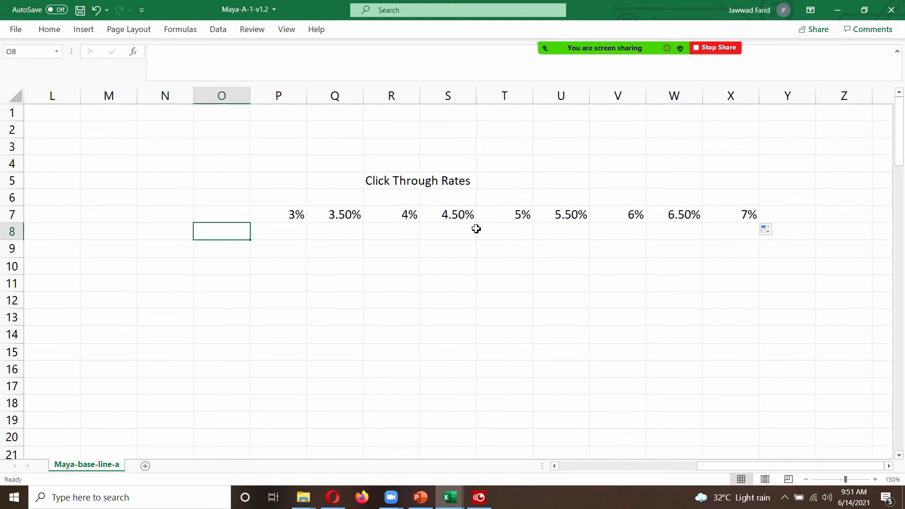
pyautogui.write('0.20%')
pyautogui.press('Return')
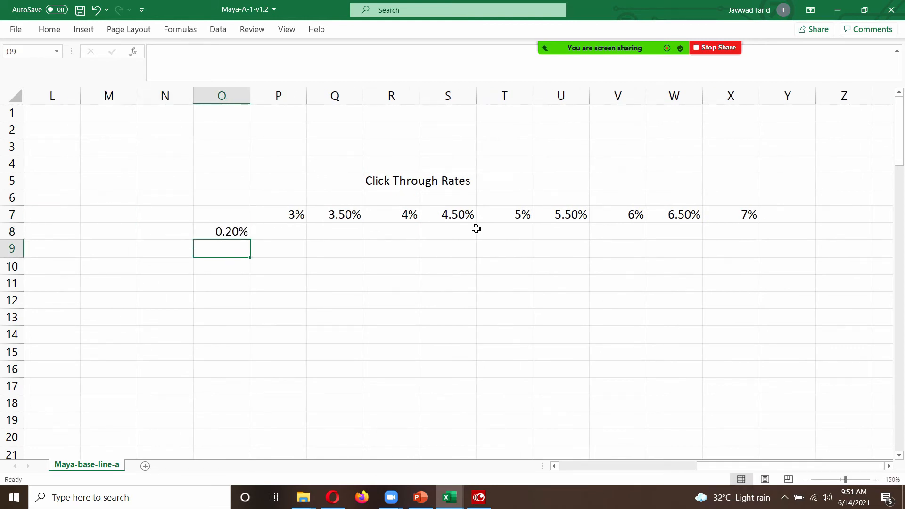
pyautogui.press('Up')
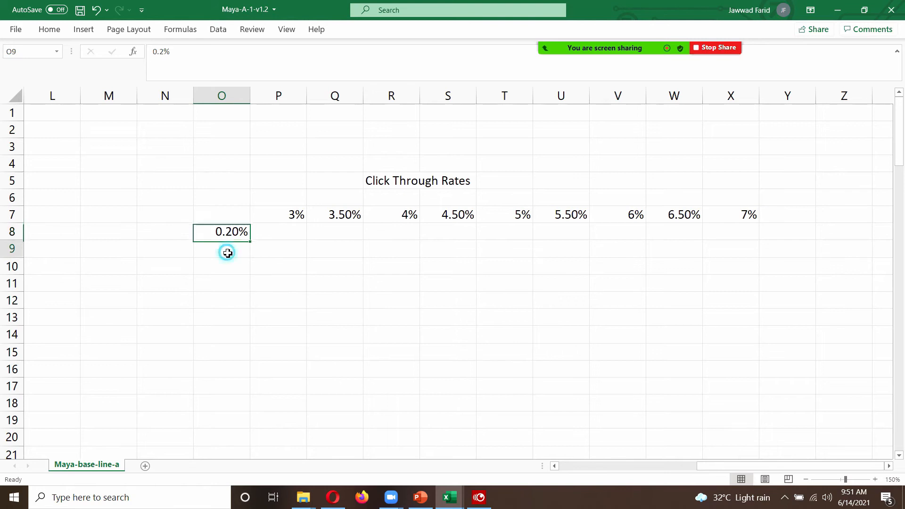
pyautogui.click(229, 253)
pyautogui.write('0.25')
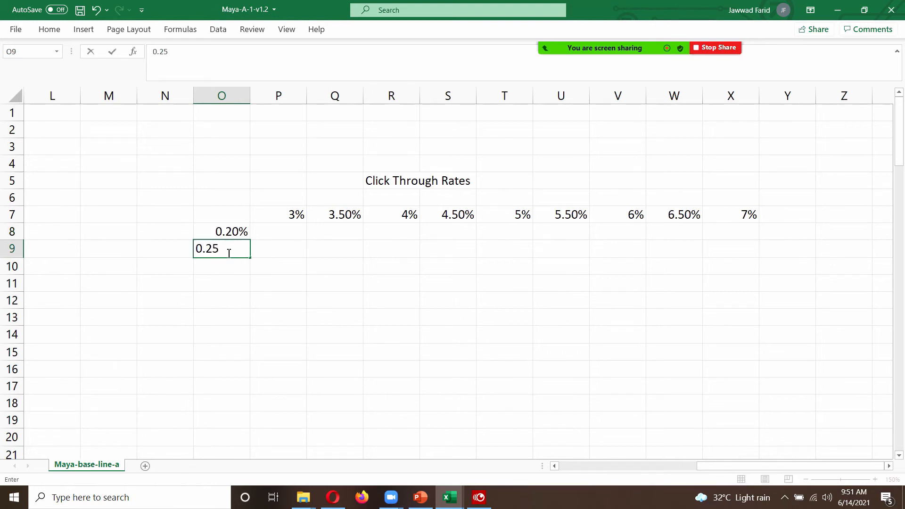
pyautogui.write('%')
pyautogui.press('Return')
pyautogui.press('Up')
pyautogui.press('Up')
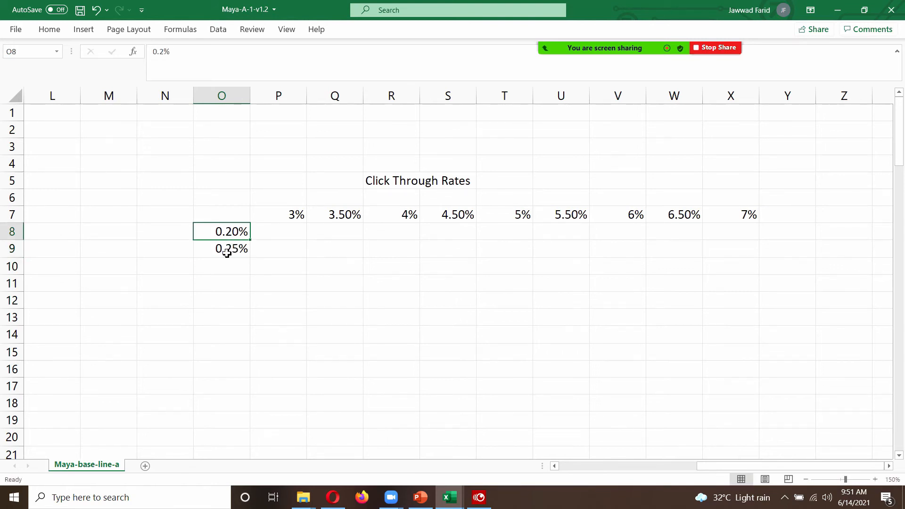
# Change the starting rates in the vertical axis to 0.30% in O8 and 0.35% in O9.
pyautogui.click(166, 47)
pyautogui.press('BackSpace')
pyautogui.write('3')
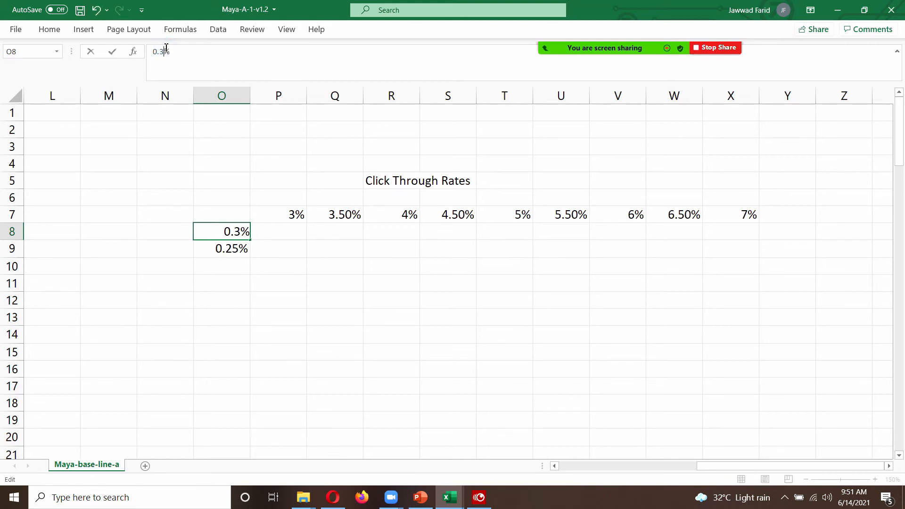
pyautogui.press('Return')
pyautogui.click(165, 47)
pyautogui.press('BackSpace')
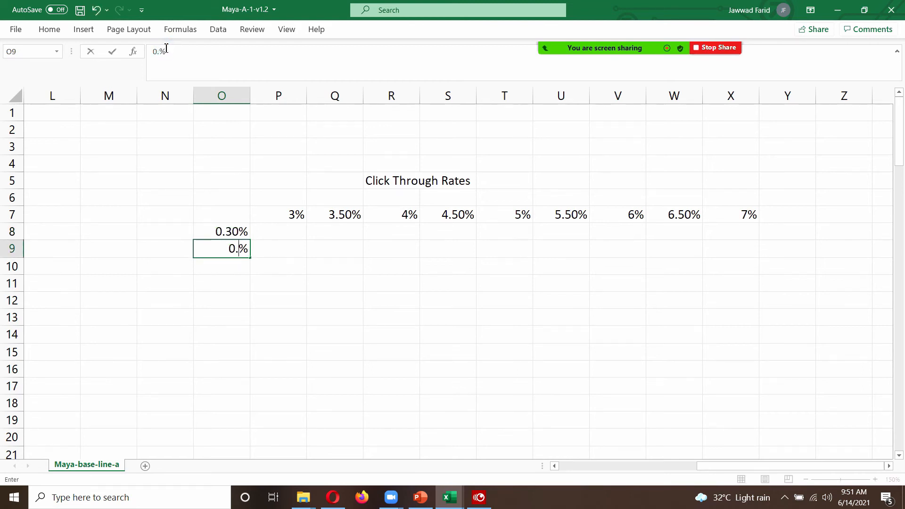
pyautogui.write('3')
pyautogui.press('Return')
# Extend the rate series in O8:O9 down through O17 up to 0.75%.
pyautogui.press('Up')
pyautogui.press('Up')
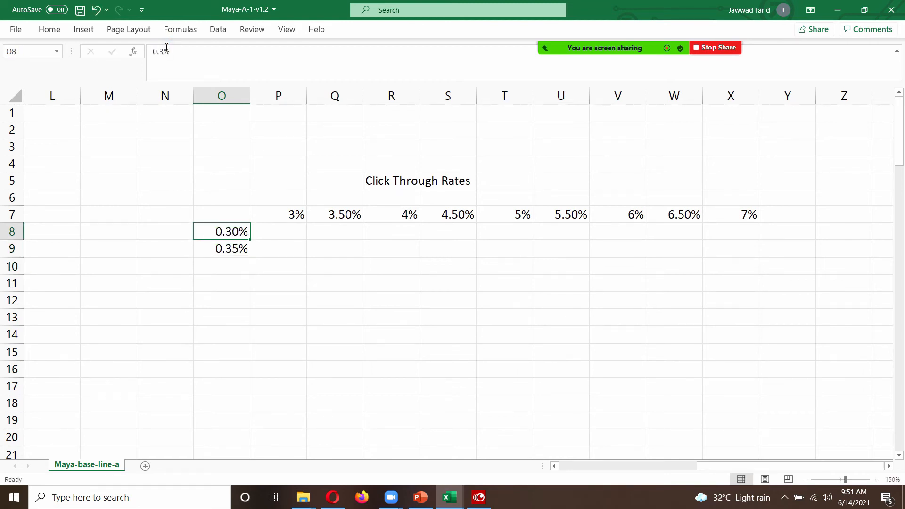
pyautogui.hotkey('shift', 'Down')
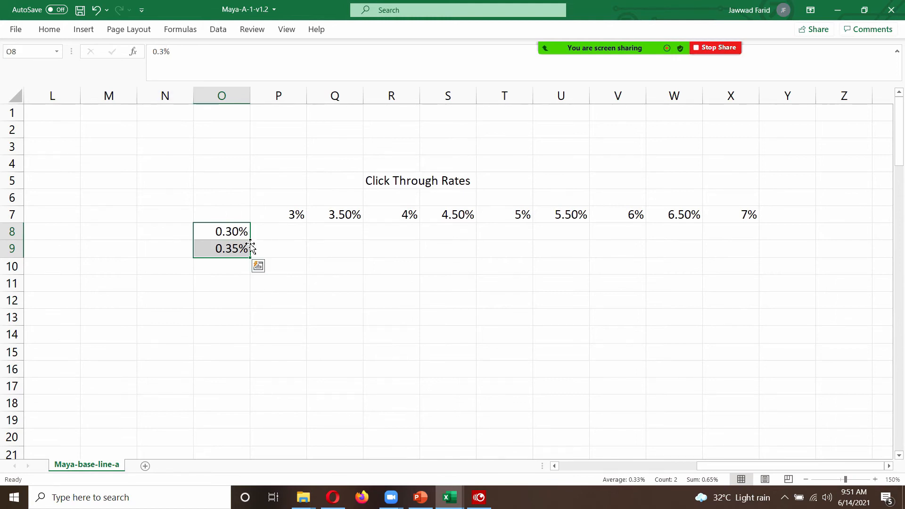
pyautogui.moveTo(250, 258); pyautogui.dragTo(248, 391)
# Link the grid's corner cell O7 to the average EBITDA in A52 with the formula =A52.
pyautogui.click(242, 215)
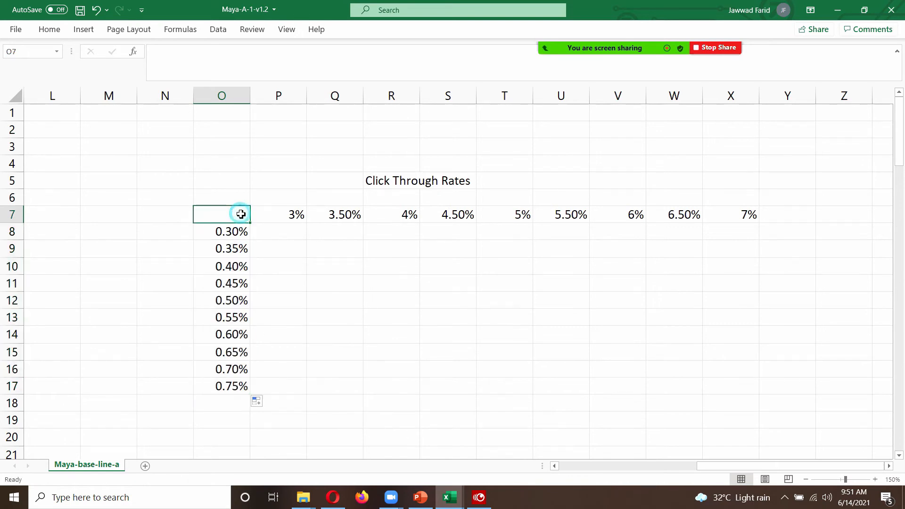
pyautogui.write('=')
pyautogui.press('Left')
pyautogui.press('Left')
pyautogui.press('Left')
pyautogui.press('Left')
pyautogui.press('Left')
pyautogui.press('Left')
pyautogui.press('Left')
pyautogui.press('Left')
pyautogui.press('Left')
pyautogui.press('Left')
pyautogui.press('Left')
pyautogui.press('Left')
pyautogui.press('Left')
pyautogui.press('Left')
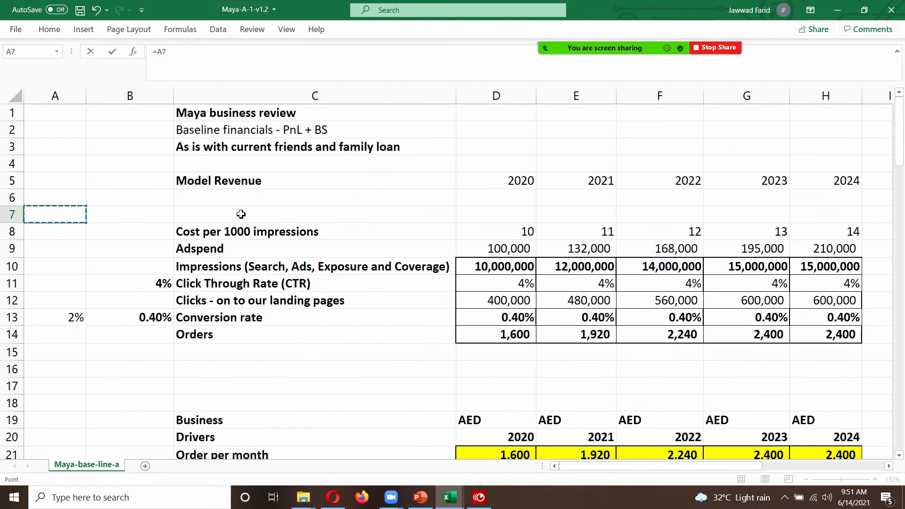
pyautogui.press('Down')
pyautogui.press('Down')
pyautogui.press('Down')
pyautogui.press('Down')
pyautogui.press('Down')
pyautogui.press('Down')
pyautogui.press('Down')
pyautogui.press('Down')
pyautogui.press('Down')
pyautogui.press('Down')
pyautogui.press('Down')
pyautogui.press('Down')
pyautogui.press('Down')
pyautogui.press('Down')
pyautogui.press('Down')
pyautogui.press('Down')
pyautogui.press('Down')
pyautogui.press('Down')
pyautogui.press('Down')
pyautogui.press('Down')
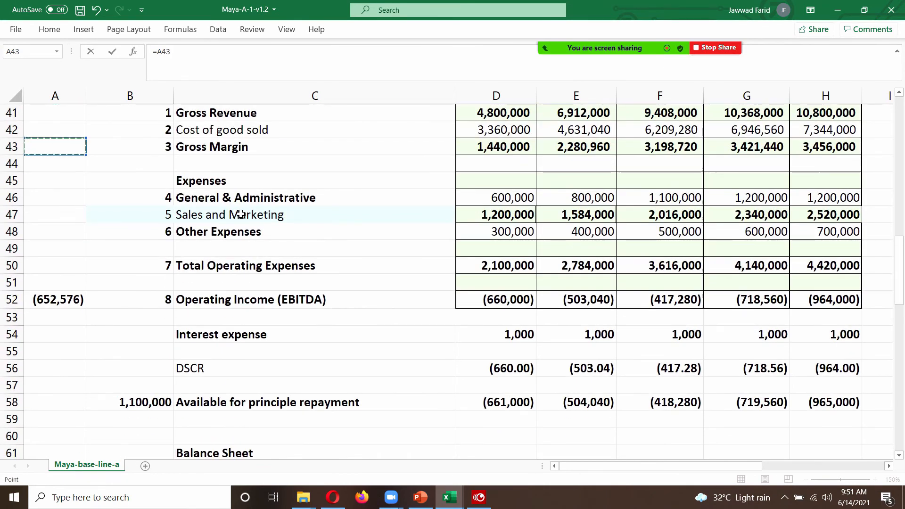
pyautogui.press('Down')
pyautogui.press('Down')
pyautogui.press('Down')
pyautogui.press('Down')
pyautogui.press('Down')
pyautogui.press('Down')
pyautogui.press('Down')
pyautogui.press('Down')
pyautogui.press('Down')
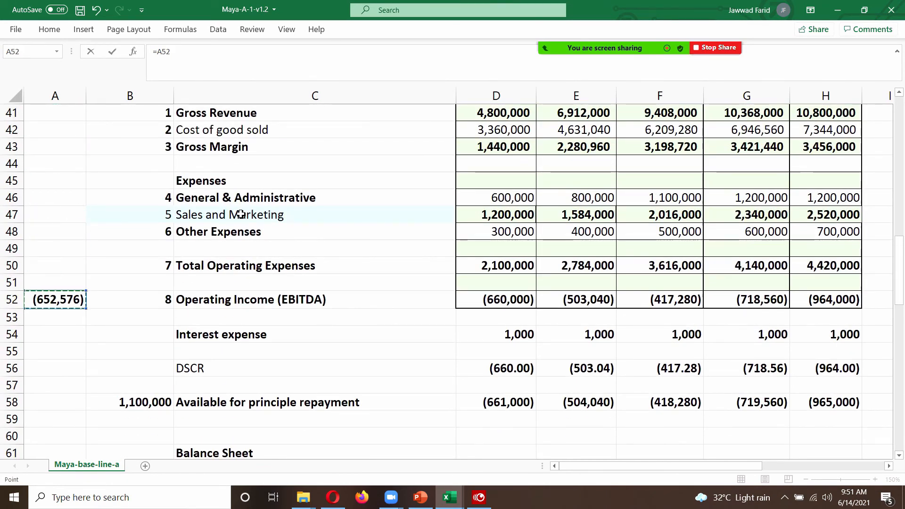
pyautogui.press('Return')
# Look over the grid's corner cell and the row of click through rates across to the 7% column.
pyautogui.press('Up')
pyautogui.press('Up')
pyautogui.press('Up')
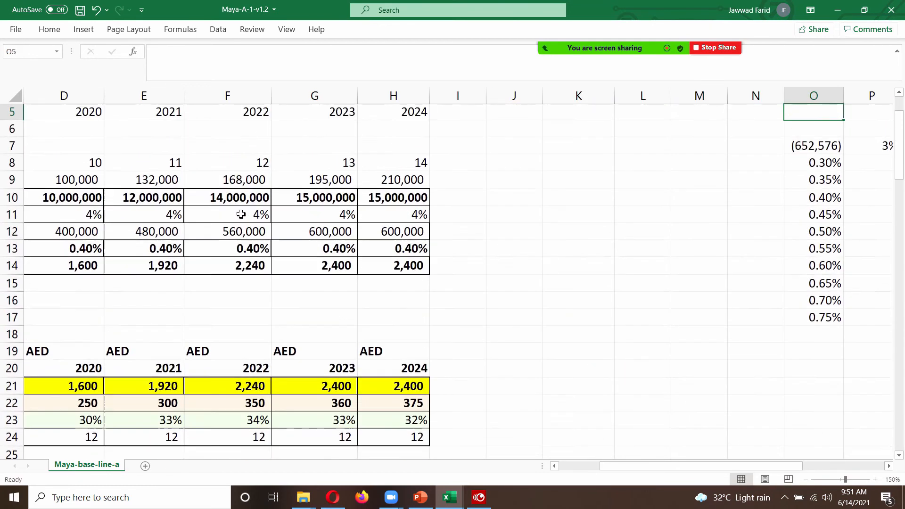
pyautogui.press('Right')
pyautogui.press('Right')
pyautogui.press('Right')
pyautogui.press('Right')
pyautogui.press('Right')
pyautogui.press('Right')
pyautogui.press('Right')
pyautogui.press('Right')
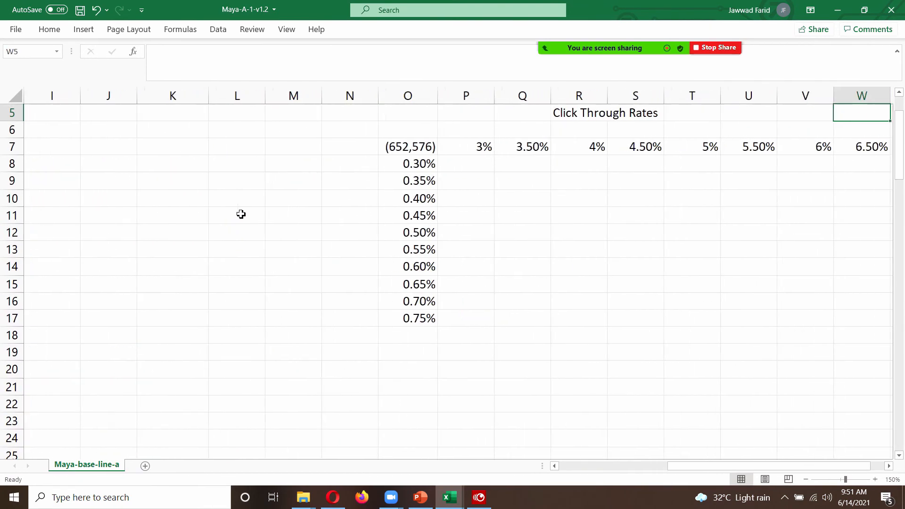
pyautogui.press('Right')
pyautogui.press('Right')
pyautogui.press('Left')
pyautogui.press('Left')
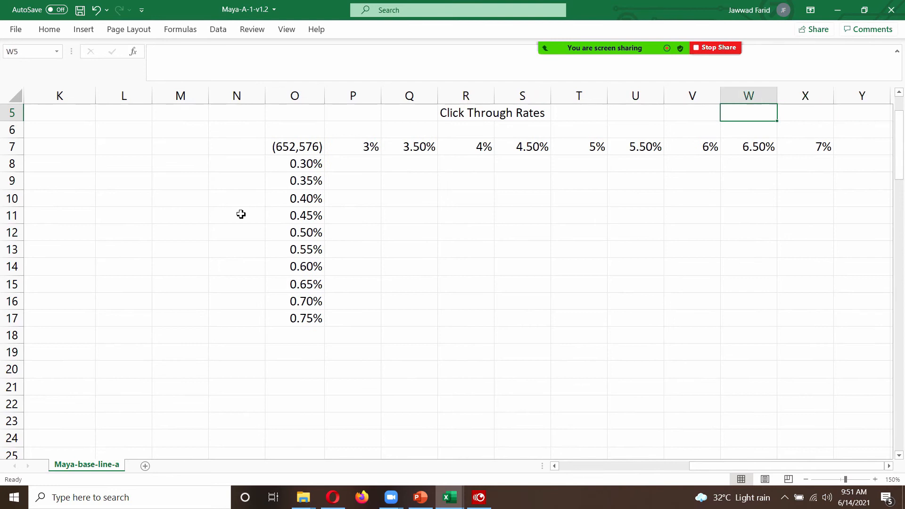
pyautogui.press('Left')
pyautogui.press('Left')
pyautogui.press('Left')
pyautogui.press('Left')
pyautogui.press('Left')
pyautogui.press('Left')
pyautogui.press('Left')
pyautogui.press('Left')
pyautogui.press('Down')
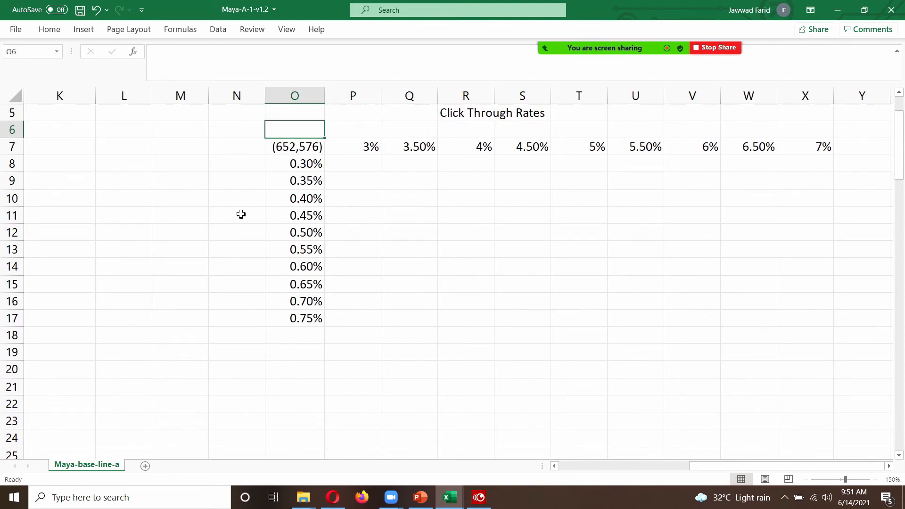
pyautogui.press('Down')
pyautogui.press('Right')
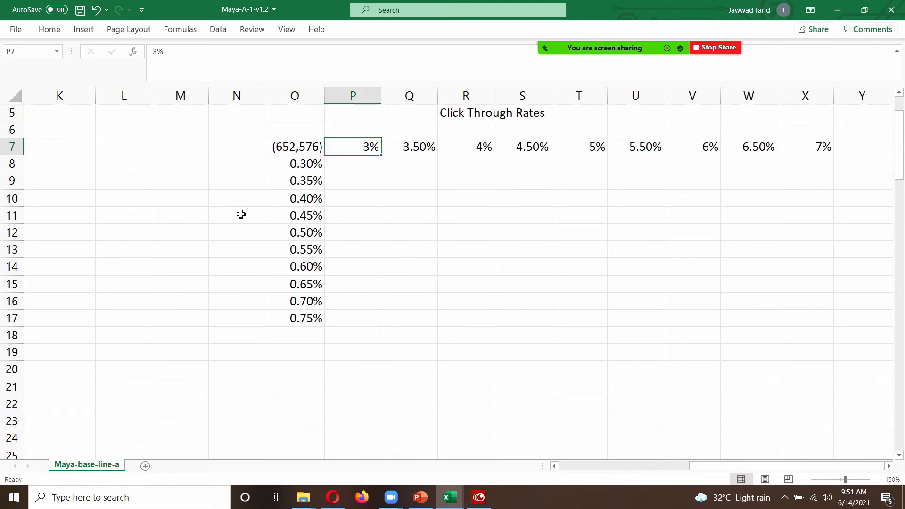
# Enter the label "Conversion Rate" in M13 beside the vertical axis and make it bold.
pyautogui.press('Down')
pyautogui.press('Down')
pyautogui.press('Down')
pyautogui.press('Down')
pyautogui.press('Down')
pyautogui.press('Down')
pyautogui.press('Left')
pyautogui.press('Left')
pyautogui.press('Left')
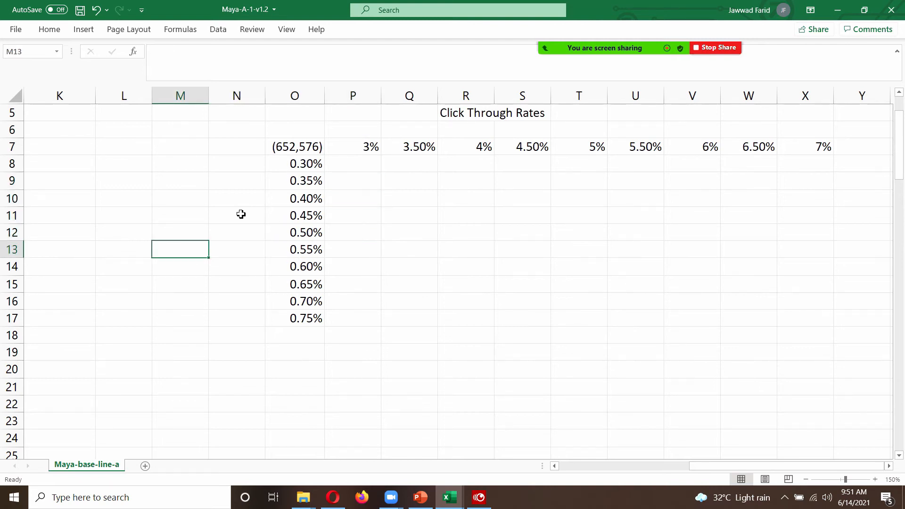
pyautogui.write('Conversion R')
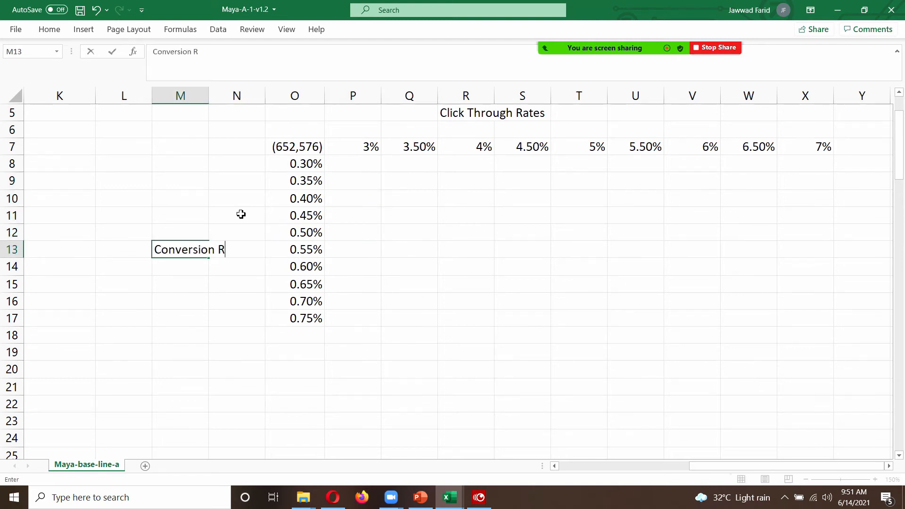
pyautogui.write('ate')
pyautogui.press('Return')
pyautogui.press('Up')
pyautogui.hotkey('ctrl', 'b')
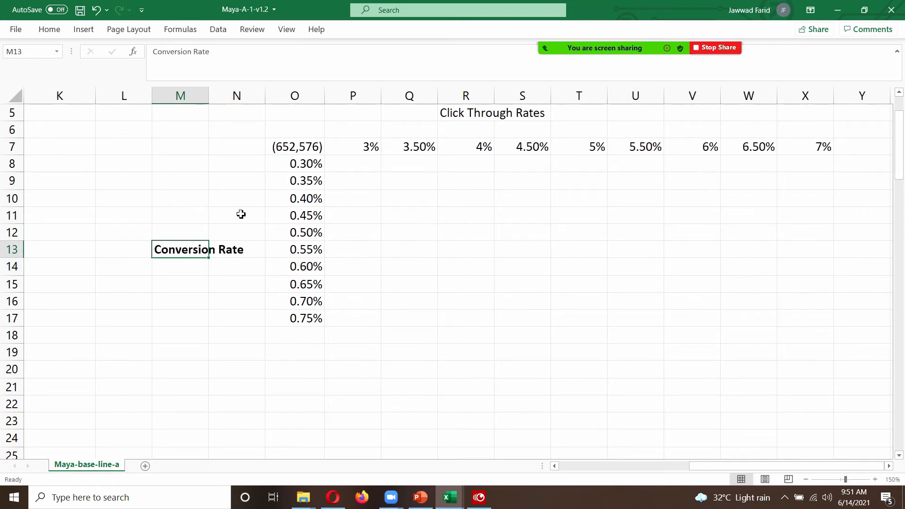
# Make the "Click Through Rates" heading in R5 bold.
pyautogui.press('Up')
pyautogui.press('Up')
pyautogui.press('Up')
pyautogui.press('Up')
pyautogui.press('Up')
pyautogui.press('Up')
pyautogui.press('Right')
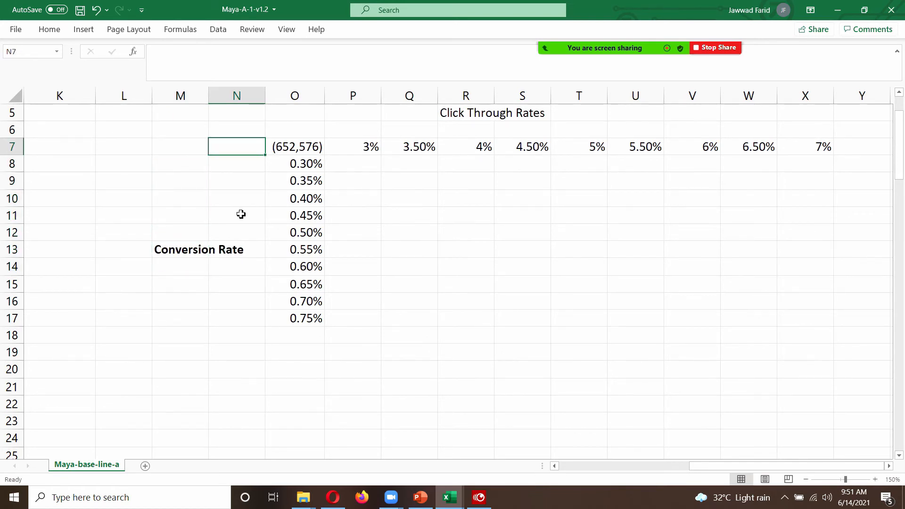
pyautogui.press('Right')
pyautogui.press('Right')
pyautogui.press('Right')
pyautogui.press('Right')
pyautogui.press('Up')
pyautogui.press('Up')
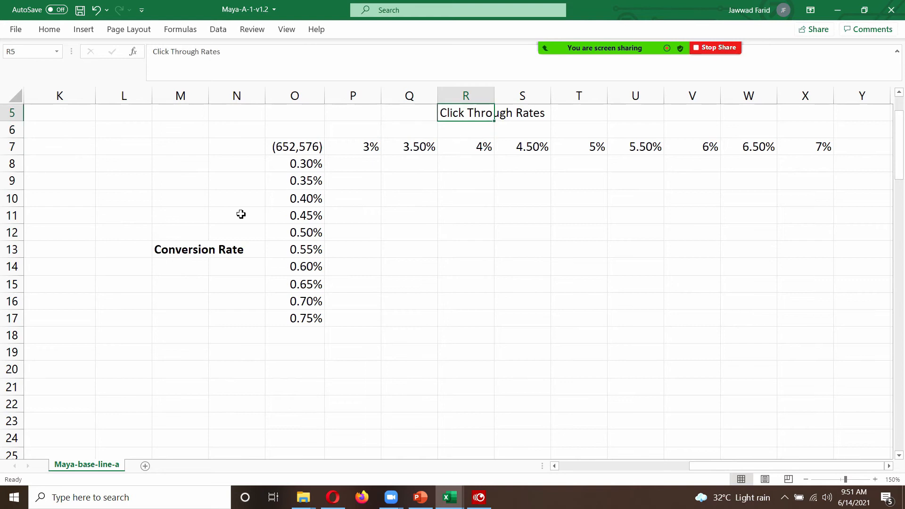
pyautogui.hotkey('ctrl', 'b')
# Create a two-variable What-If data table over O7:X17 with row input cell $B$11 and column input cell $B$13.
pyautogui.press('Left')
pyautogui.press('Left')
pyautogui.press('Left')
pyautogui.press('Down')
pyautogui.press('Down')
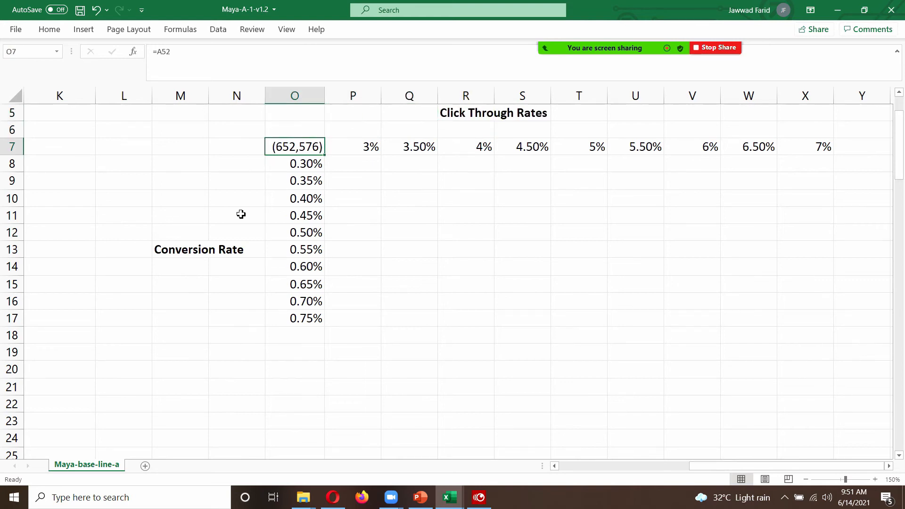
pyautogui.hotkey('shift', 'Right')
pyautogui.hotkey('shift', 'Right')
pyautogui.hotkey('shift', 'Right')
pyautogui.hotkey('shift', 'Right')
pyautogui.hotkey('shift', 'Right')
pyautogui.hotkey('shift', 'Right')
pyautogui.hotkey('shift', 'Right')
pyautogui.hotkey('shift', 'Right')
pyautogui.hotkey('shift', 'Right')
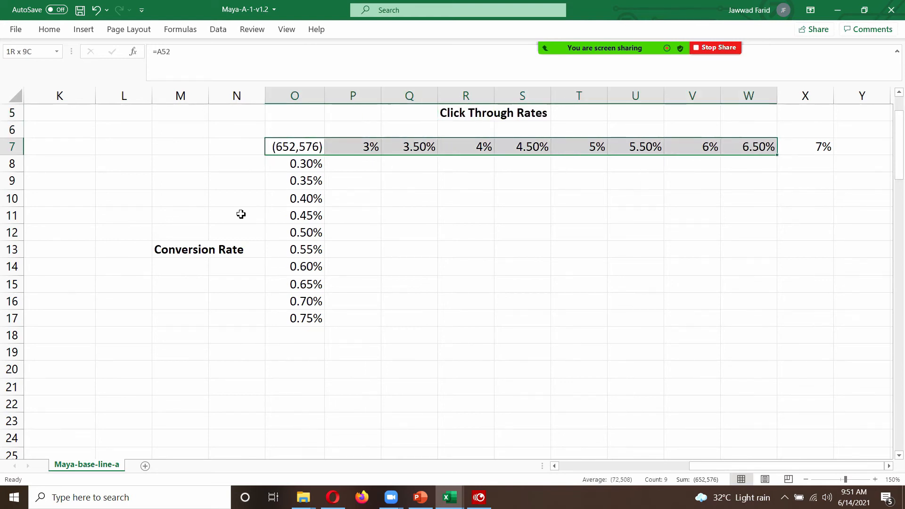
pyautogui.hotkey('shift', 'Down')
pyautogui.hotkey('shift', 'Down')
pyautogui.hotkey('shift', 'Down')
pyautogui.hotkey('shift', 'Down')
pyautogui.hotkey('shift', 'Down')
pyautogui.hotkey('shift', 'Down')
pyautogui.hotkey('shift', 'Down')
pyautogui.hotkey('shift', 'Down')
pyautogui.hotkey('shift', 'Down')
pyautogui.hotkey('shift', 'Down')
pyautogui.hotkey('shift', 'Down')
pyautogui.hotkey('shift', 'Up')
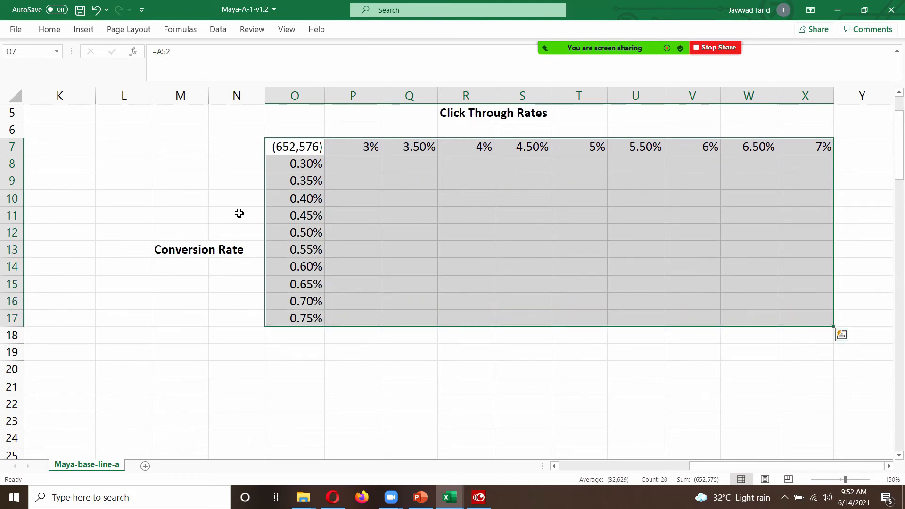
pyautogui.click(218, 30)
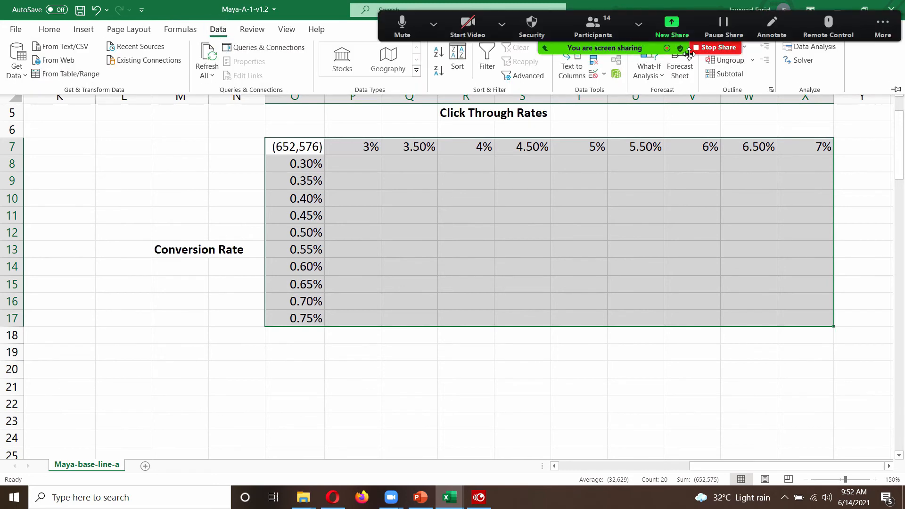
pyautogui.click(663, 78)
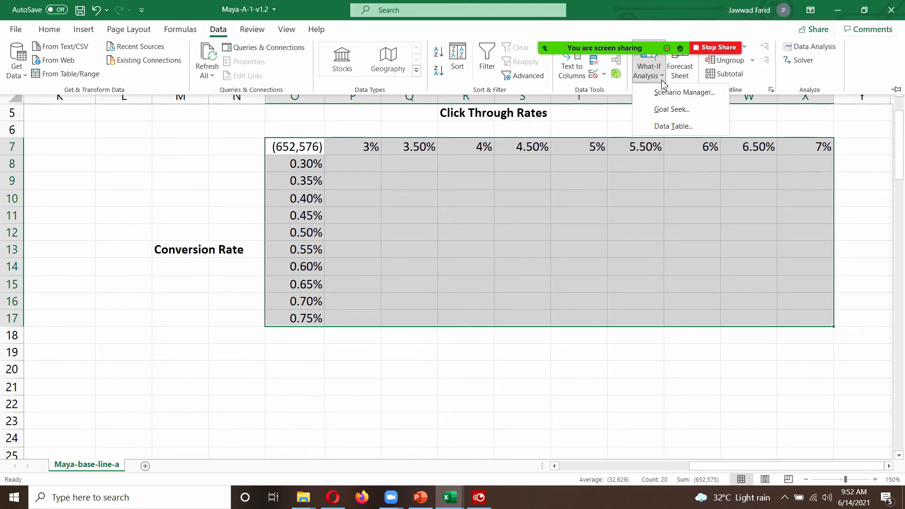
pyautogui.click(672, 127)
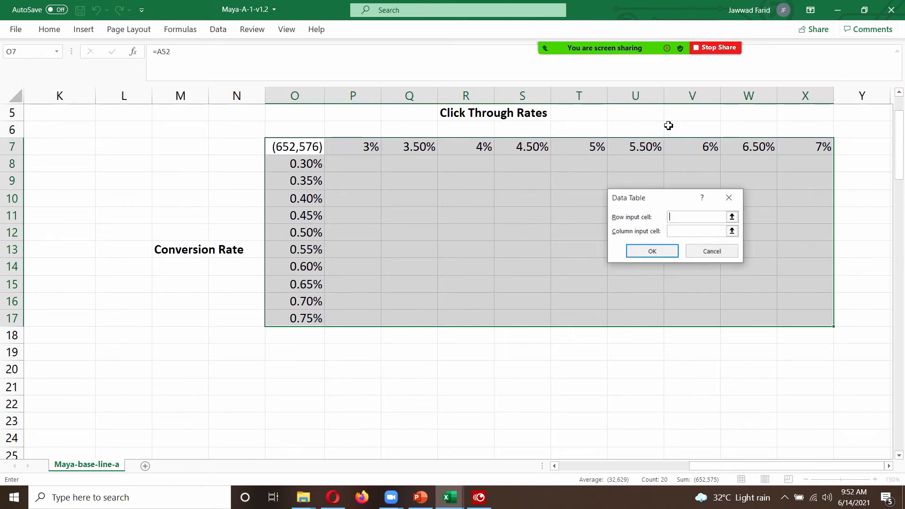
pyautogui.click(680, 216)
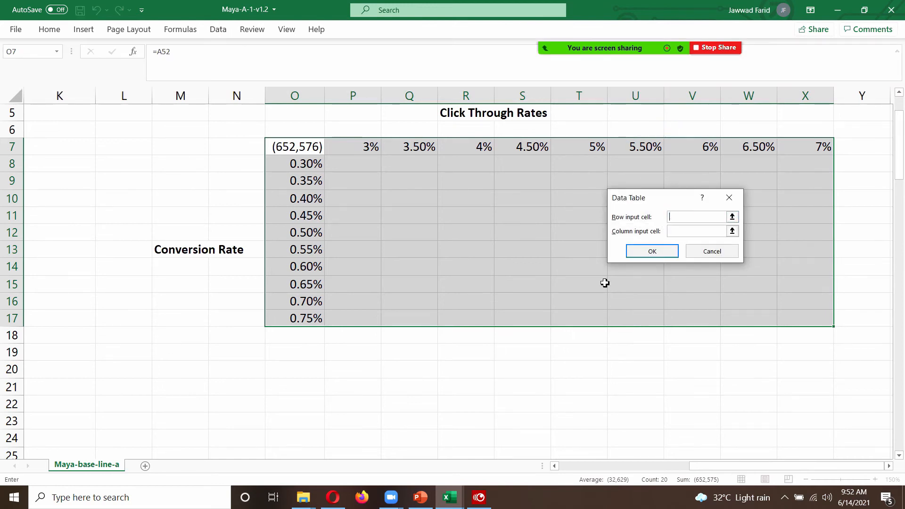
pyautogui.moveTo(693, 471); pyautogui.dragTo(575, 470)
pyautogui.click(143, 219)
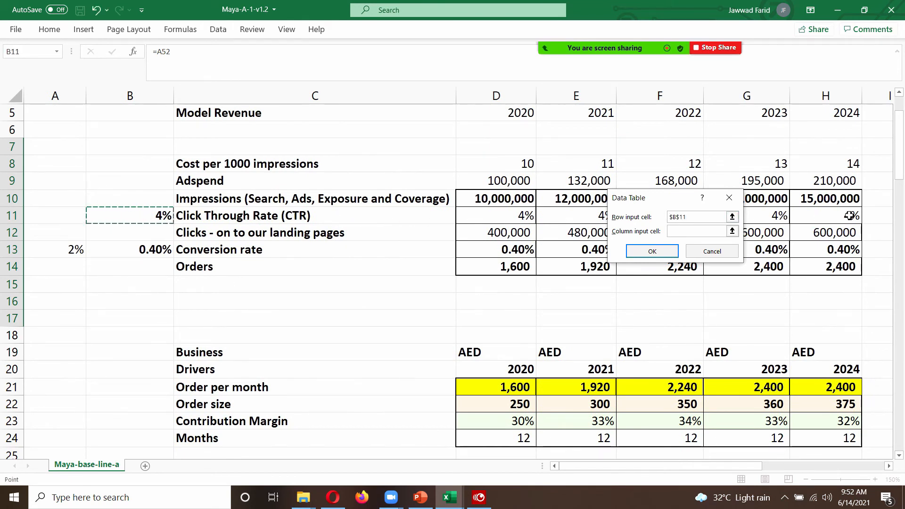
pyautogui.click(689, 233)
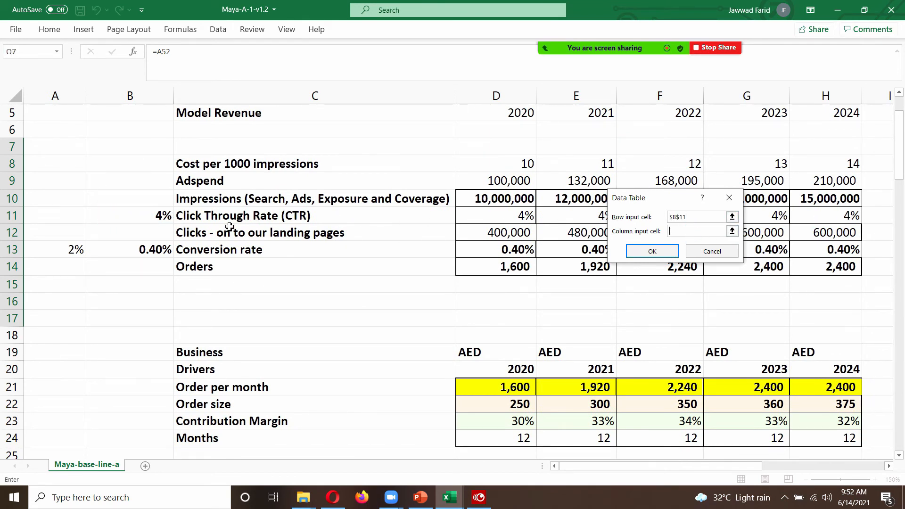
pyautogui.click(157, 252)
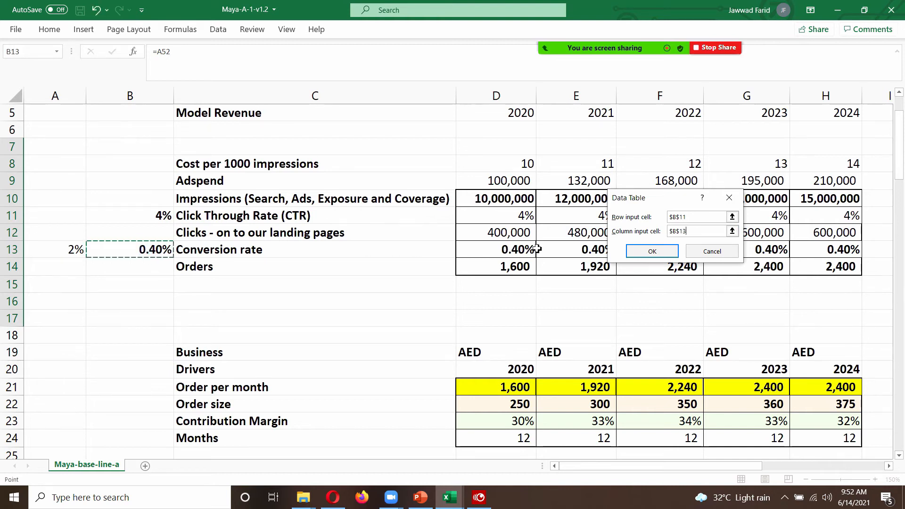
pyautogui.click(652, 252)
# Format the data table results in P8:X17 with comma separators and no decimal places.
pyautogui.press('Right')
pyautogui.press('Right')
pyautogui.press('Right')
pyautogui.press('Right')
pyautogui.press('Right')
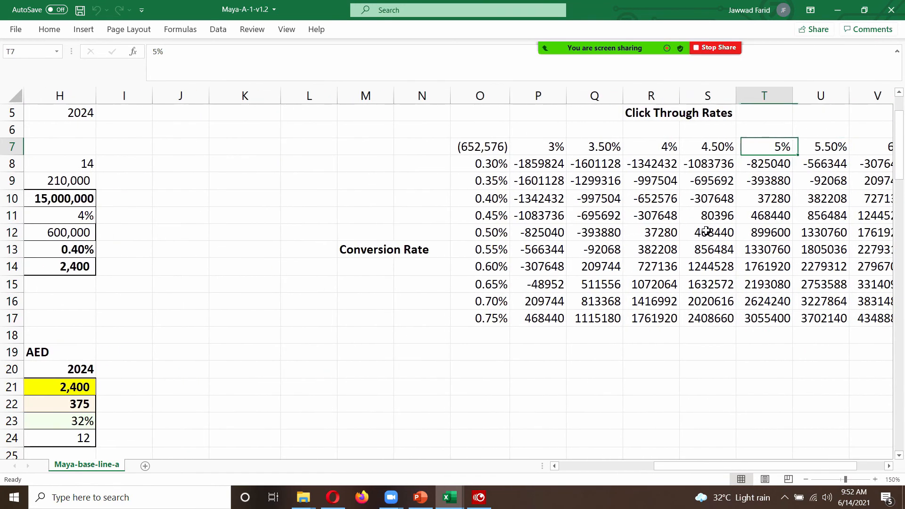
pyautogui.press('Left')
pyautogui.press('Left')
pyautogui.press('Left')
pyautogui.press('Left')
pyautogui.press('Down')
pyautogui.hotkey('shift', 'Down')
pyautogui.hotkey('shift', 'Down')
pyautogui.hotkey('shift', 'Down')
pyautogui.hotkey('shift', 'Down')
pyautogui.hotkey('shift', 'Down')
pyautogui.hotkey('shift', 'Down')
pyautogui.hotkey('shift', 'Down')
pyautogui.hotkey('shift', 'Down')
pyautogui.hotkey('shift', 'Down')
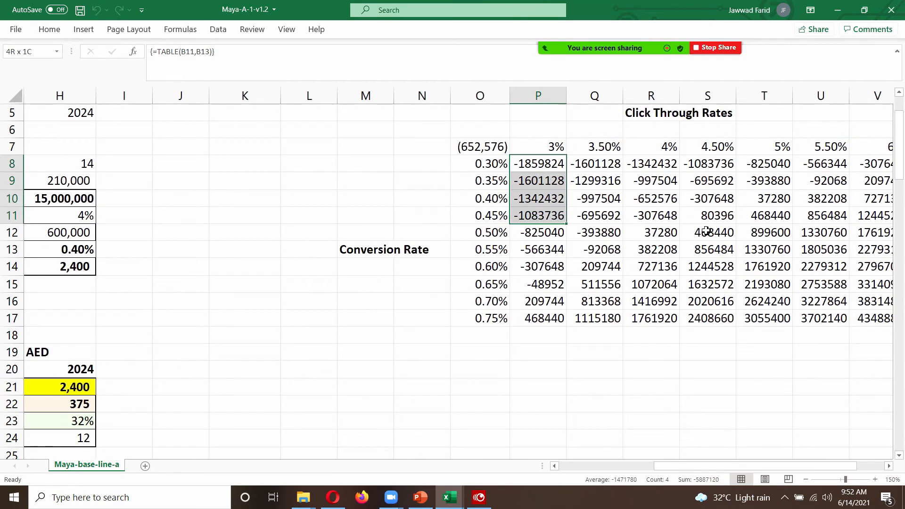
pyautogui.hotkey('shift', 'Right')
pyautogui.hotkey('shift', 'Right')
pyautogui.hotkey('shift', 'Right')
pyautogui.hotkey('shift', 'Right')
pyautogui.hotkey('shift', 'Right')
pyautogui.hotkey('shift', 'Right')
pyautogui.hotkey('shift', 'Right')
pyautogui.hotkey('shift', 'Right')
pyautogui.hotkey('shift', 'Right')
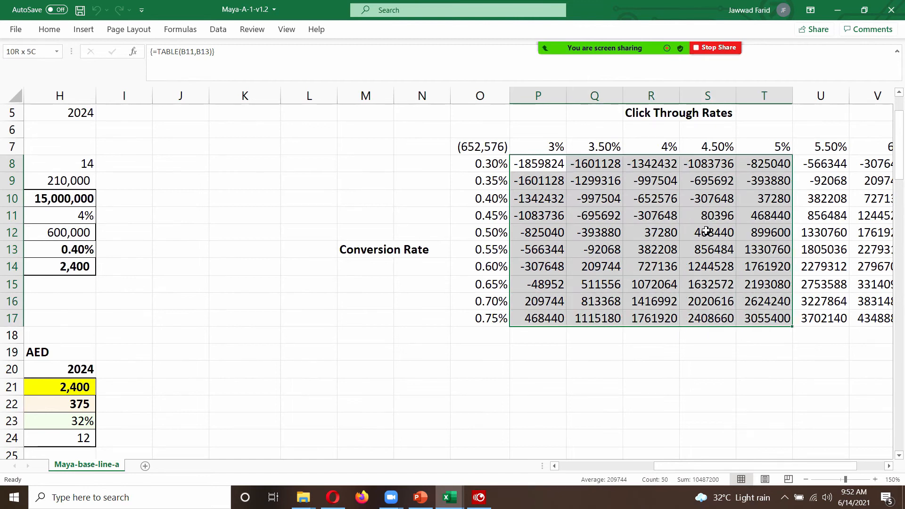
pyautogui.hotkey('shift', 'Left')
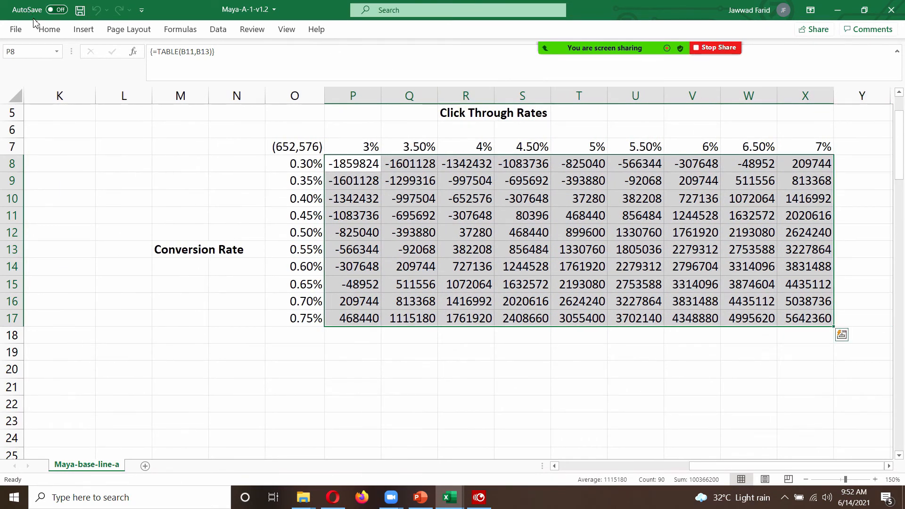
pyautogui.click(50, 29)
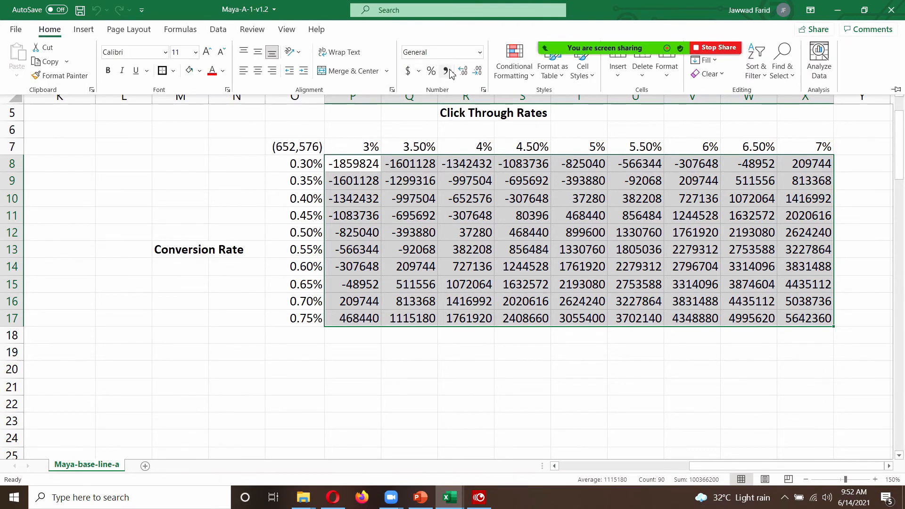
pyautogui.click(445, 71)
pyautogui.click(478, 70)
pyautogui.click(478, 71)
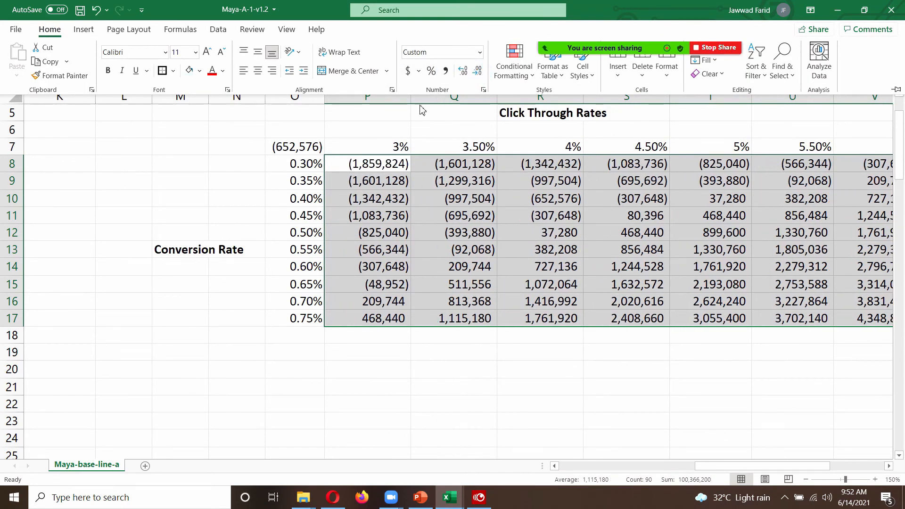
# Apply all borders and a thick outside border to the results range P8:X17.
pyautogui.click(173, 71)
pyautogui.click(188, 190)
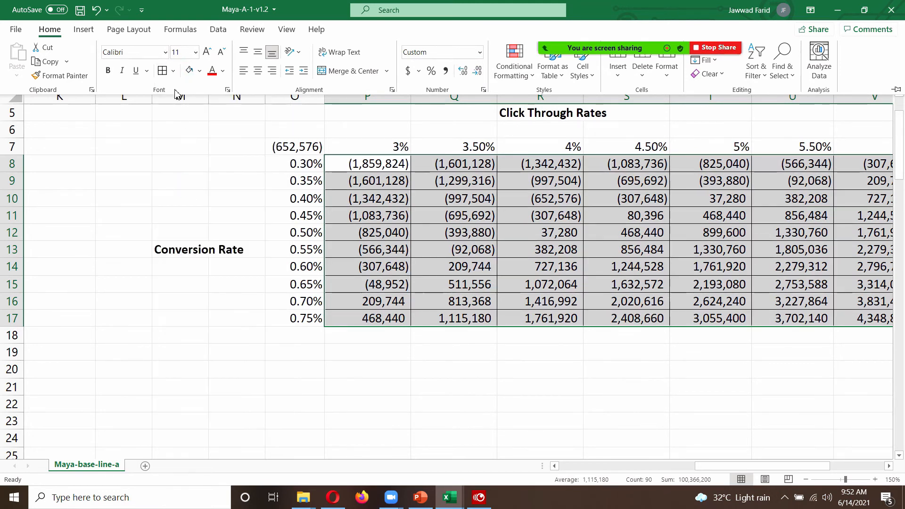
pyautogui.click(174, 72)
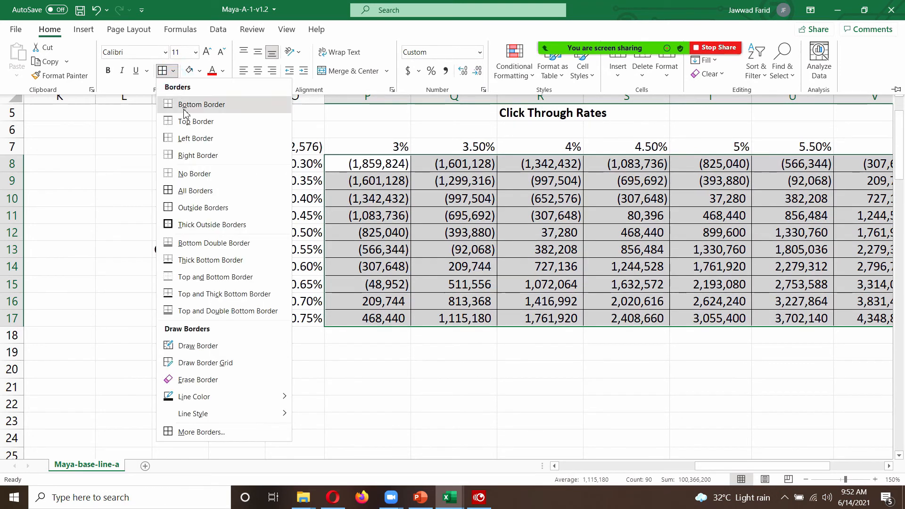
pyautogui.click(190, 223)
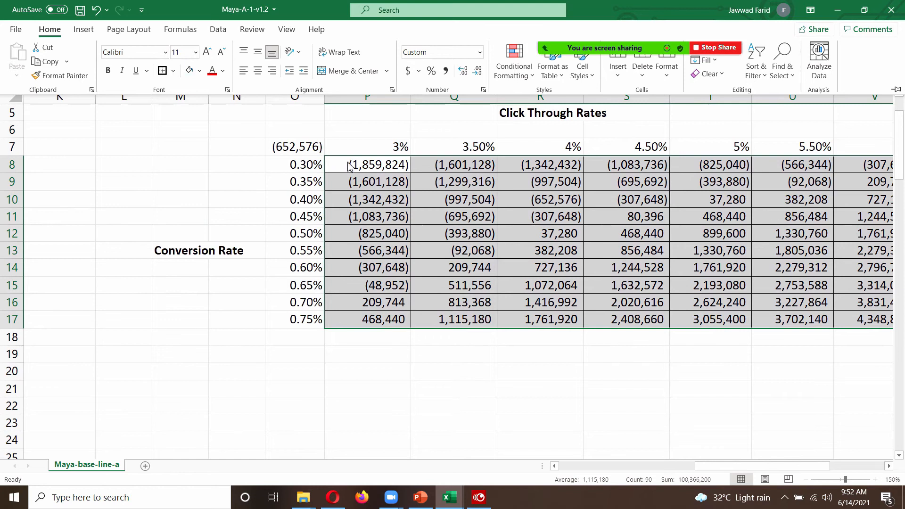
# Apply the Green-Yellow-Red color scale to the results range P8:X17 and view the whole table at 140% zoom.
pyautogui.click(528, 73)
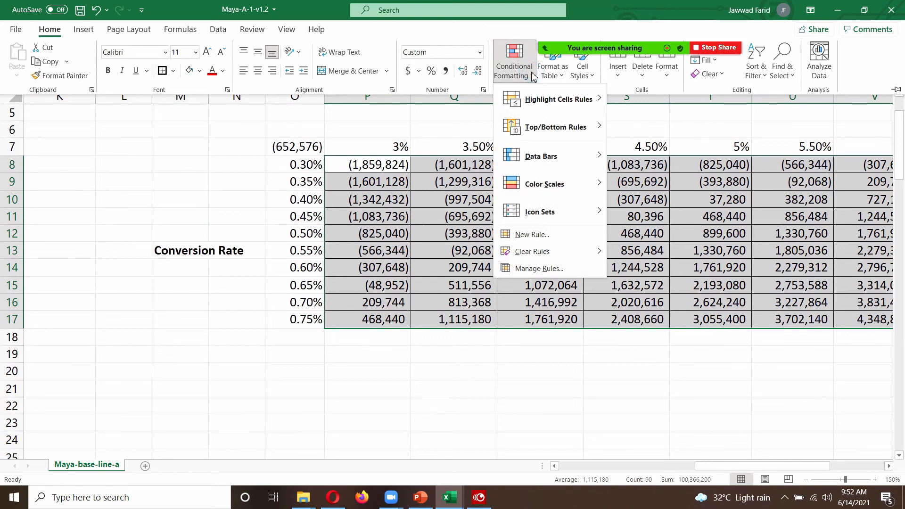
pyautogui.moveTo(585, 183)
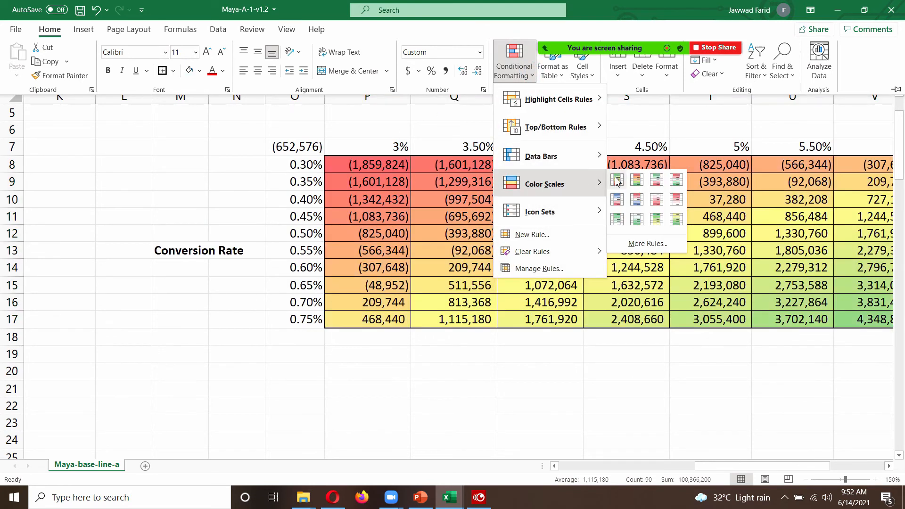
pyautogui.click(617, 181)
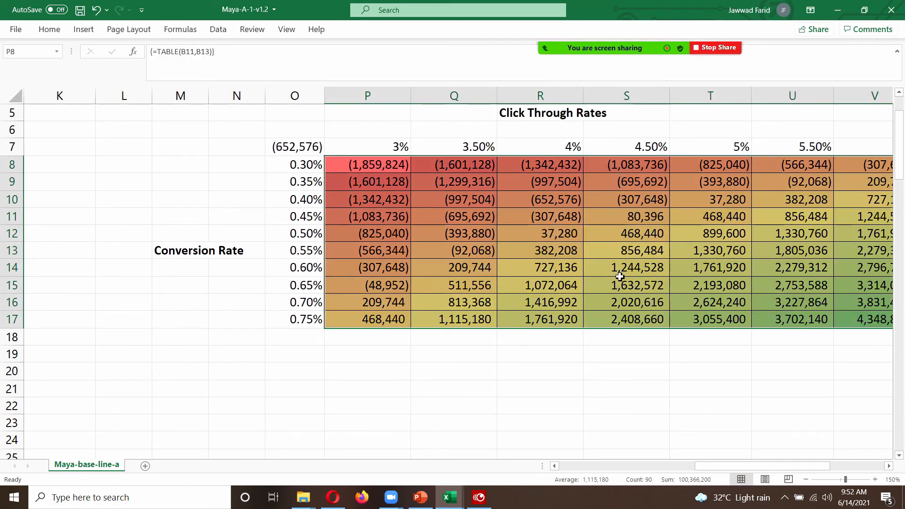
pyautogui.click(889, 465)
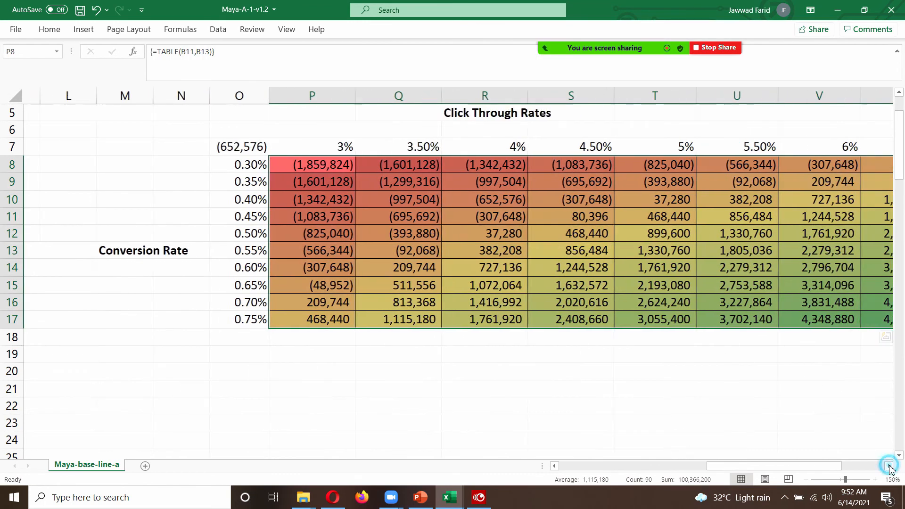
pyautogui.click(889, 466)
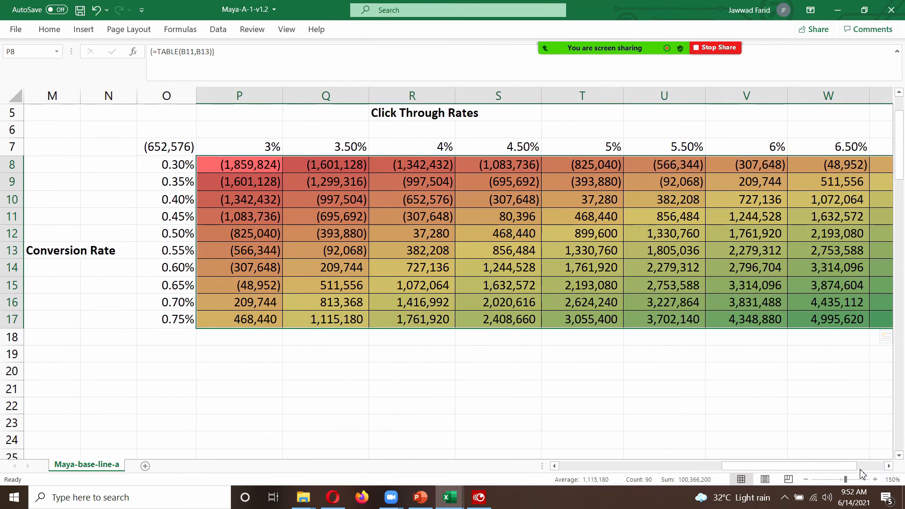
pyautogui.click(806, 479)
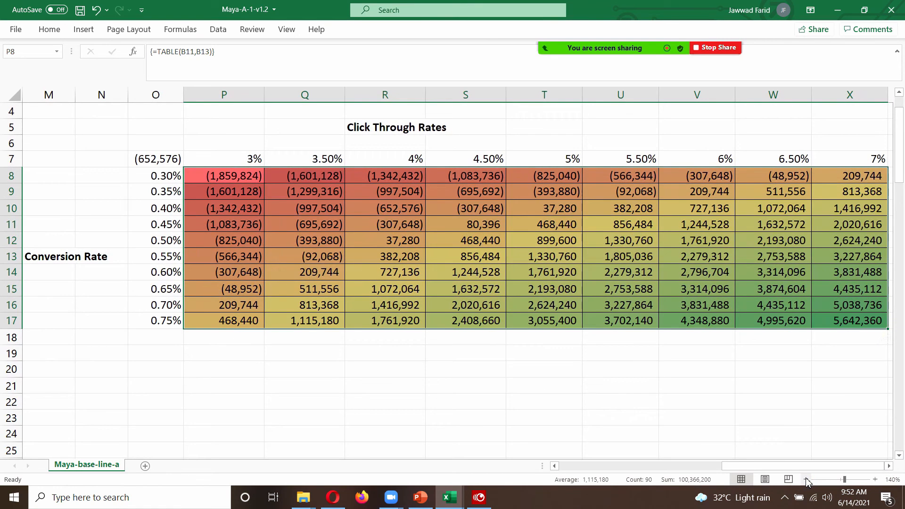
pyautogui.click(541, 361)
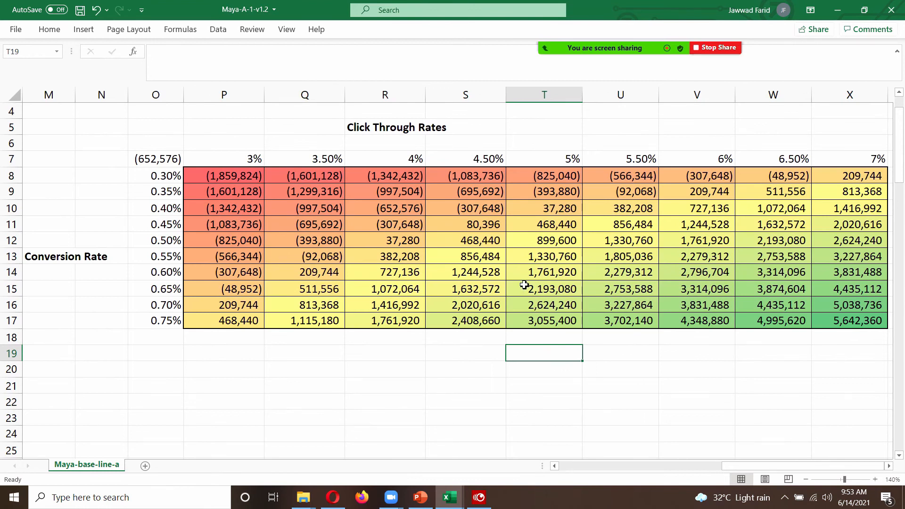
# Make the results in S12:X17 bold and outline that block with a thick outside border.
pyautogui.click(457, 239)
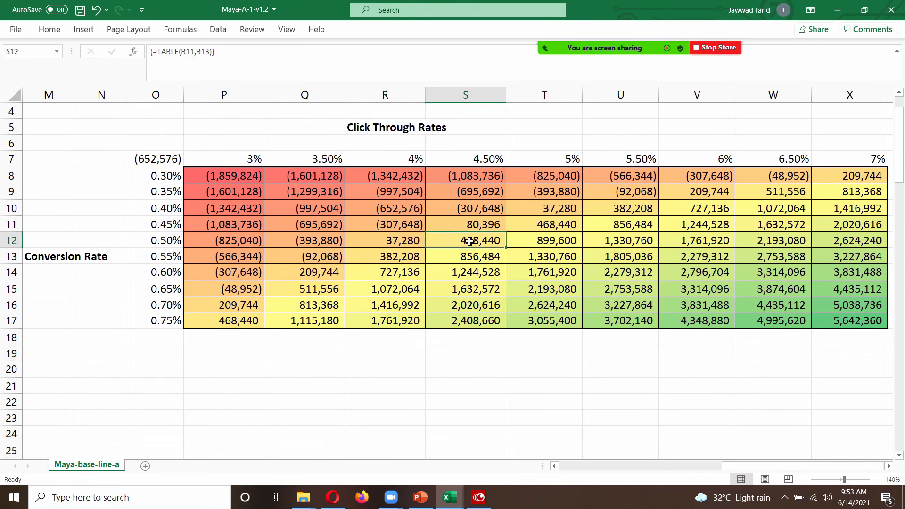
pyautogui.keyDown('shift'); pyautogui.click(871, 322); pyautogui.keyUp('shift')
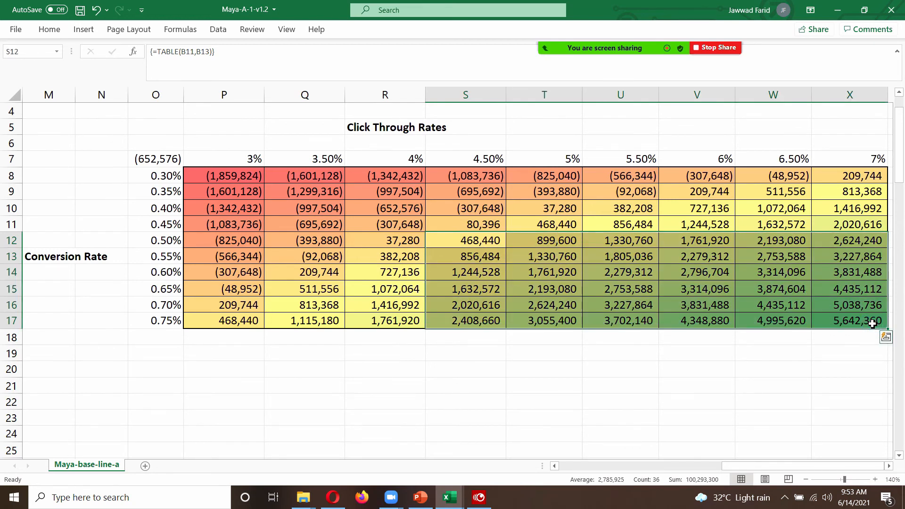
pyautogui.hotkey('ctrl', 'b')
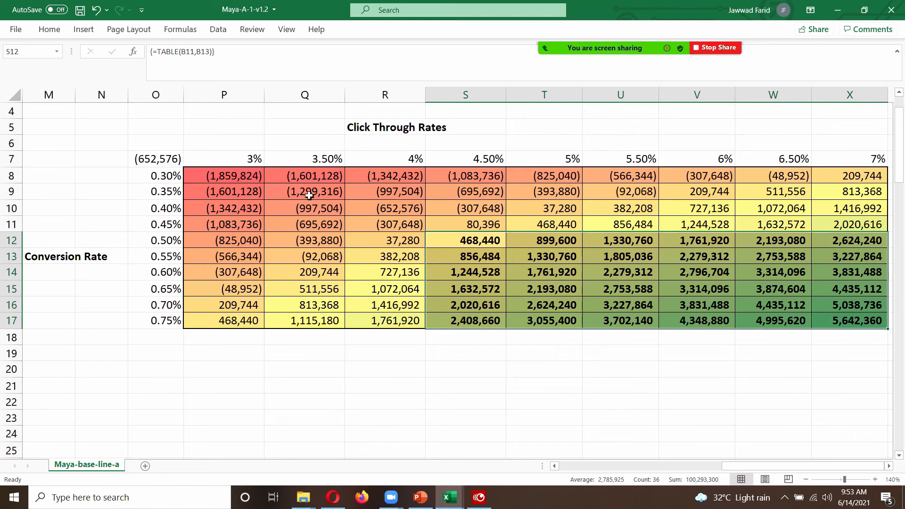
pyautogui.click(50, 31)
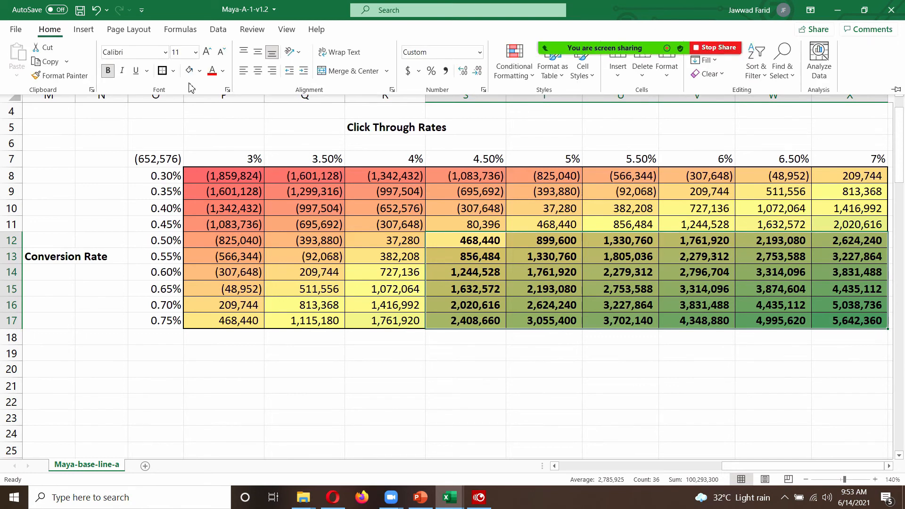
pyautogui.click(162, 71)
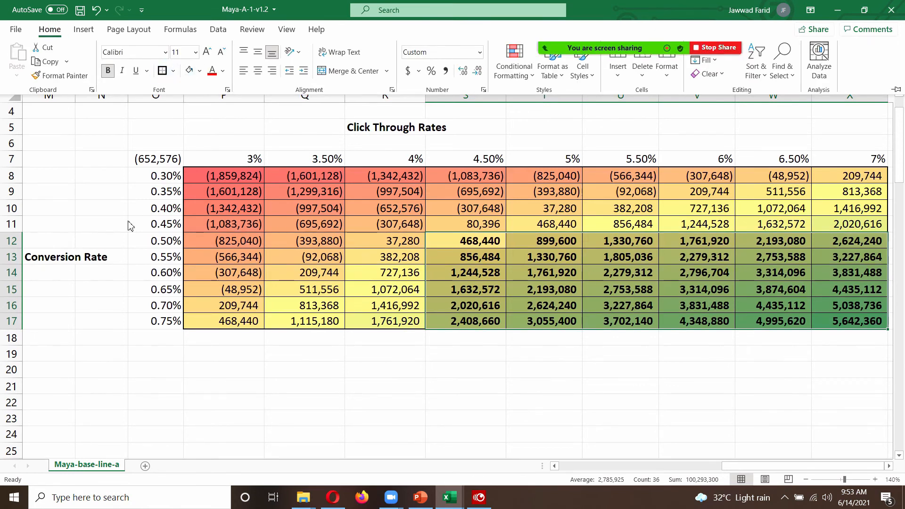
# Make the 4.50% click through rate in S7 and the 0.50% conversion rate in O12 bold.
pyautogui.click(148, 242)
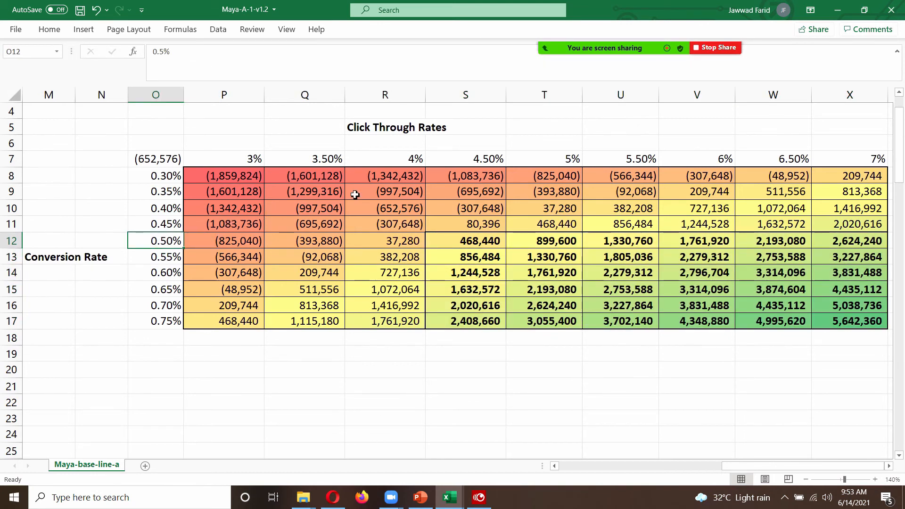
pyautogui.click(465, 162)
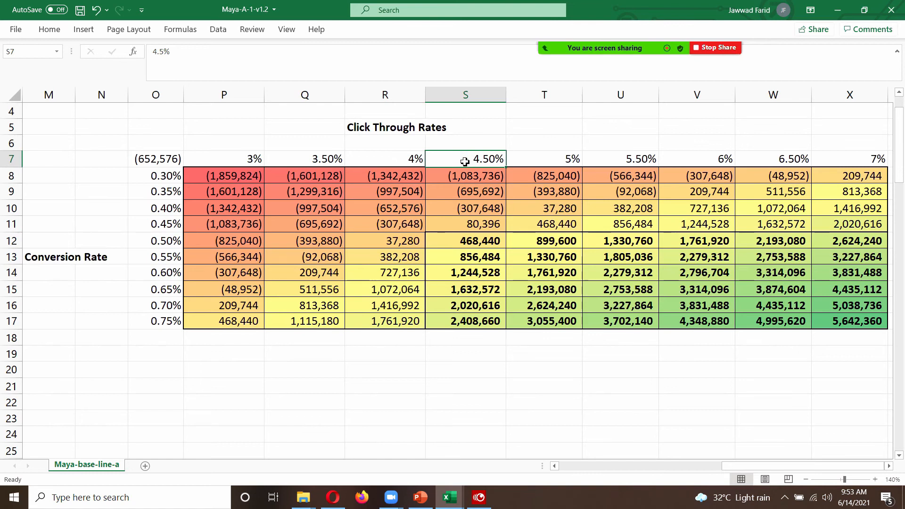
pyautogui.hotkey('ctrl', 'b')
pyautogui.click(172, 241)
pyautogui.hotkey('ctrl', 'b')
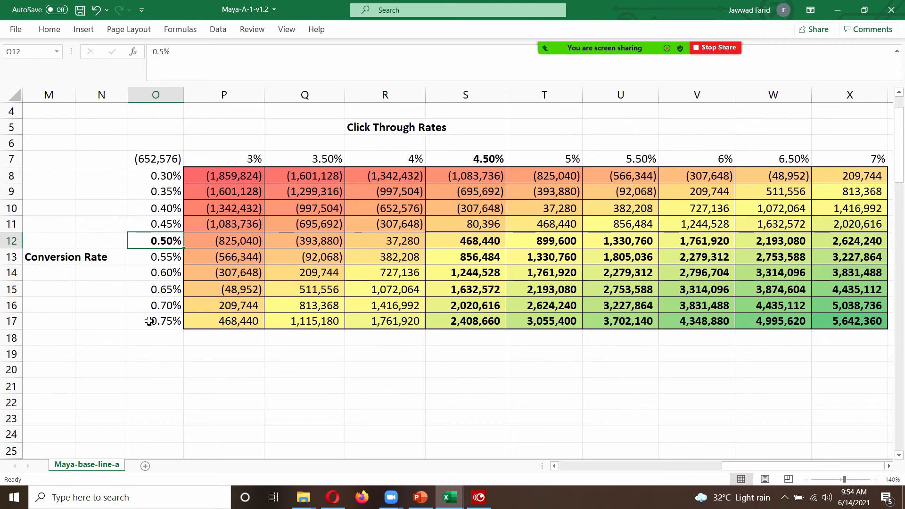
# Make the 4% click through rate in R7 and the 0.45% conversion rate in O11 bold.
pyautogui.click(398, 159)
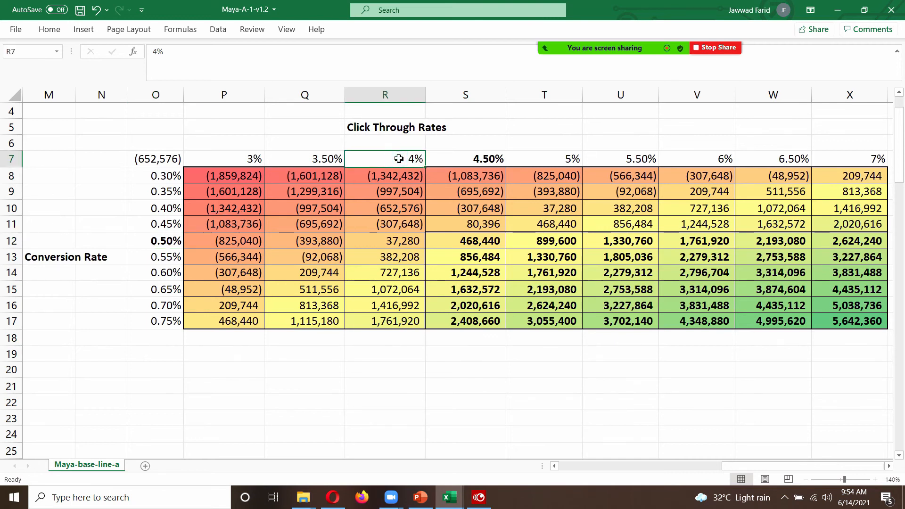
pyautogui.hotkey('ctrl', 'b')
pyautogui.click(155, 225)
pyautogui.hotkey('ctrl', 'b')
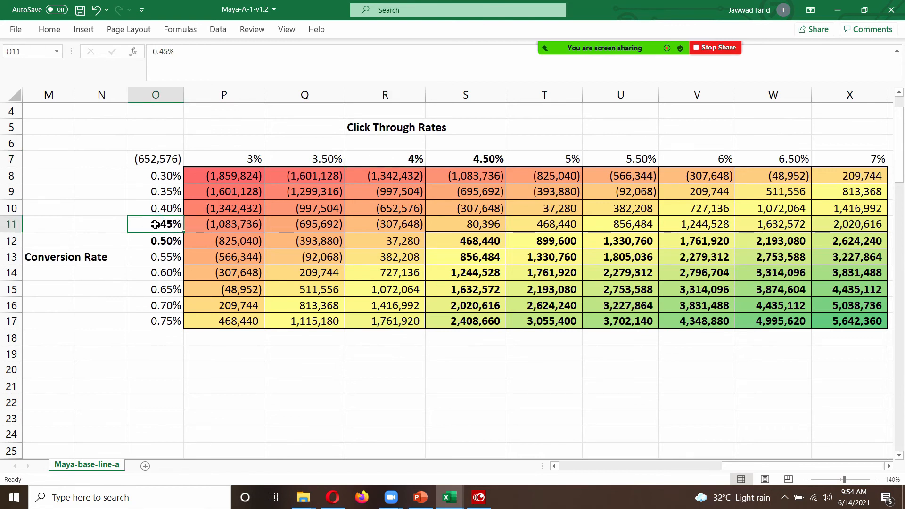
# Outline the low-rate block P8:R11 of the data table with a thick outside border.
pyautogui.moveTo(192, 225); pyautogui.dragTo(397, 177)
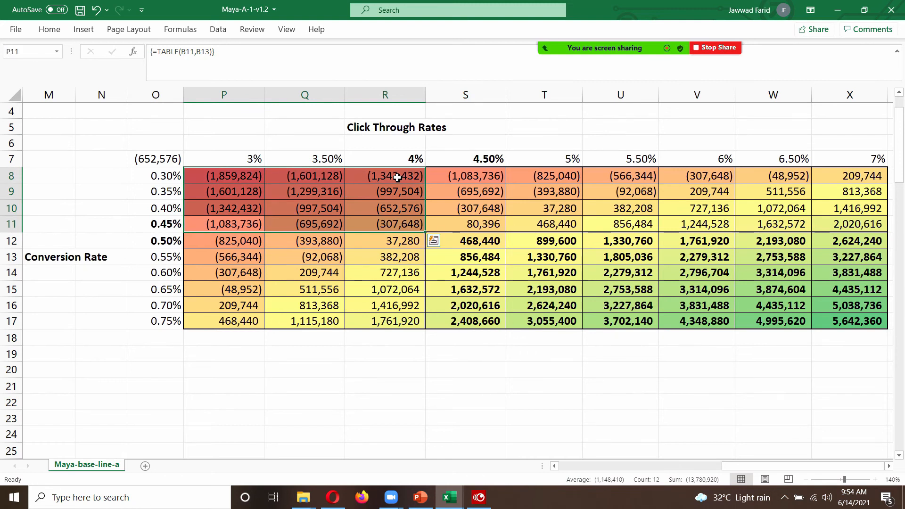
pyautogui.click(48, 29)
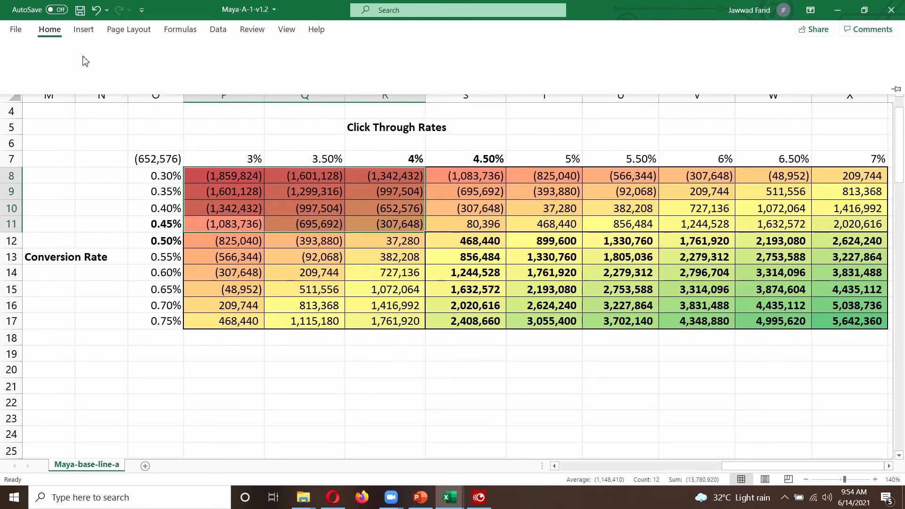
pyautogui.click(166, 72)
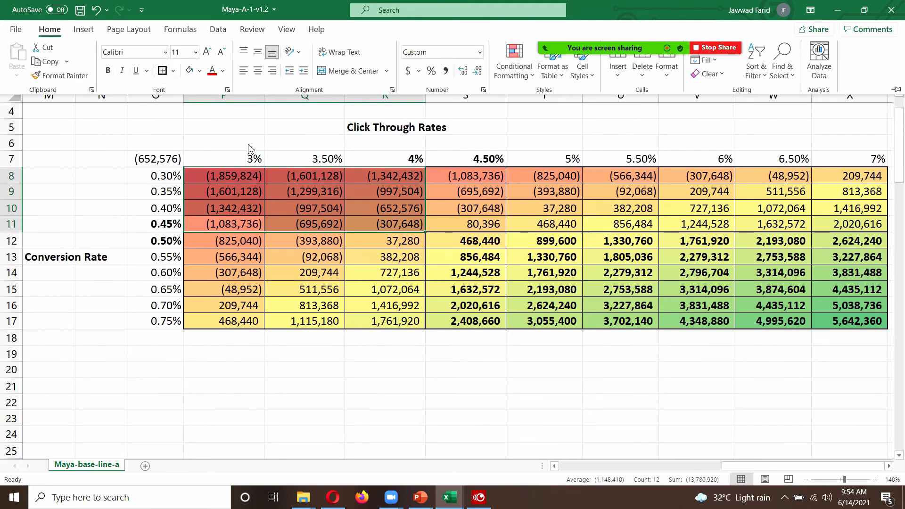
pyautogui.click(247, 141)
pyautogui.click(246, 140)
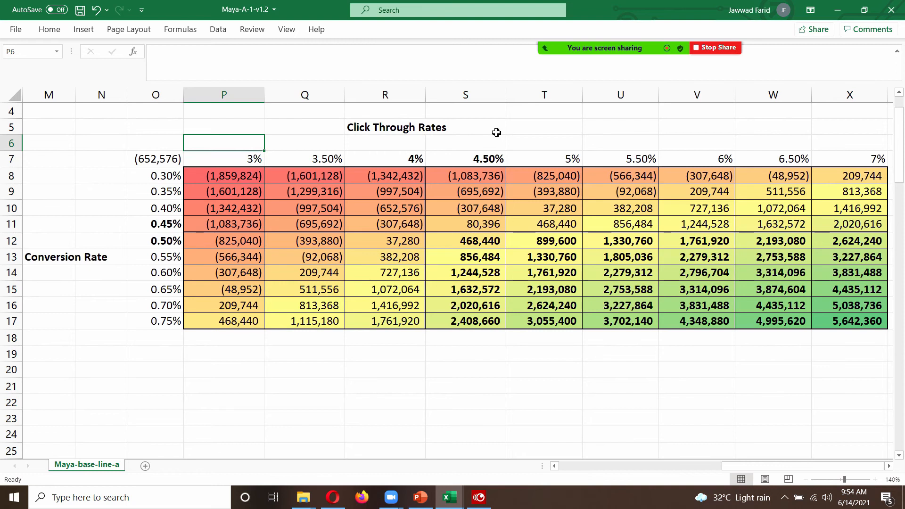
# Set the base click through rate in B11 to 3%.
pyautogui.click(305, 143)
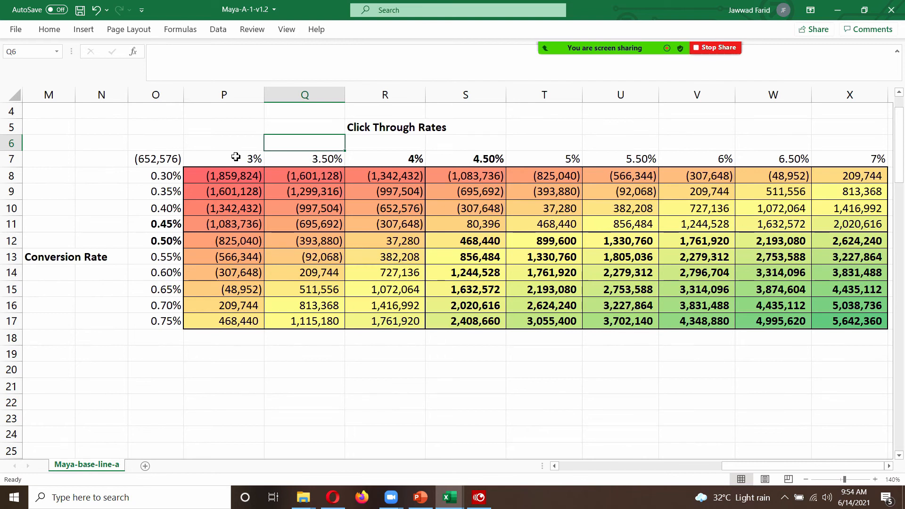
pyautogui.click(216, 177)
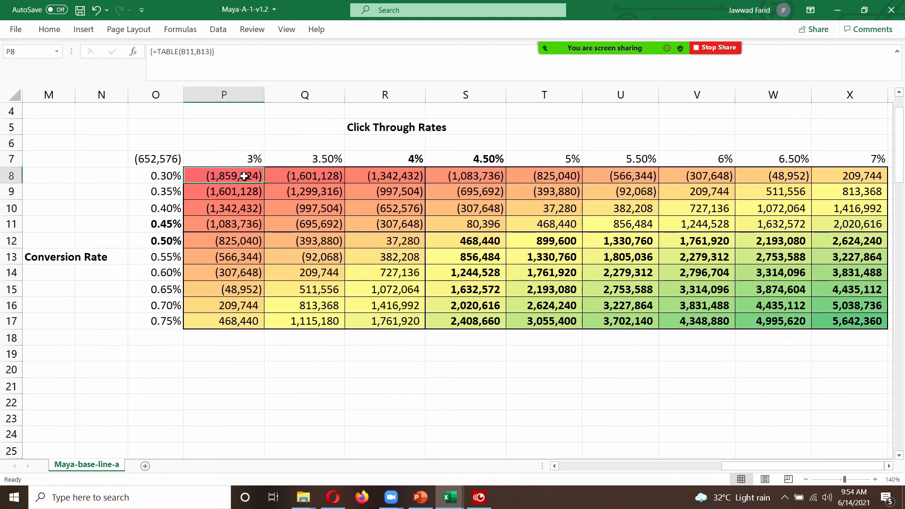
pyautogui.press('Left')
pyautogui.press('Left')
pyautogui.press('Left')
pyautogui.press('Left')
pyautogui.press('Left')
pyautogui.press('Left')
pyautogui.press('Left')
pyautogui.press('Left')
pyautogui.press('Left')
pyautogui.press('Left')
pyautogui.press('Left')
pyautogui.press('Left')
pyautogui.press('Left')
pyautogui.press('Left')
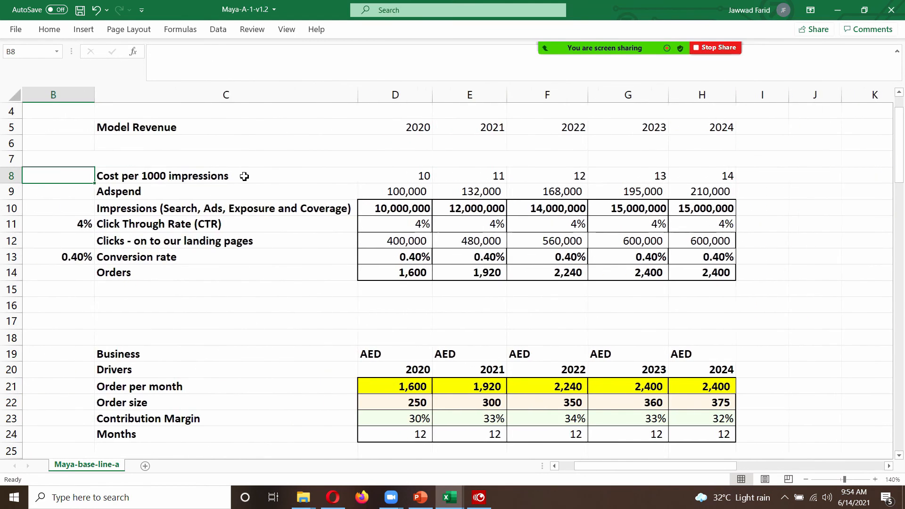
pyautogui.press('Left')
pyautogui.press('Right')
pyautogui.press('Right')
pyautogui.press('Down')
pyautogui.press('Down')
pyautogui.press('Down')
pyautogui.press('Left')
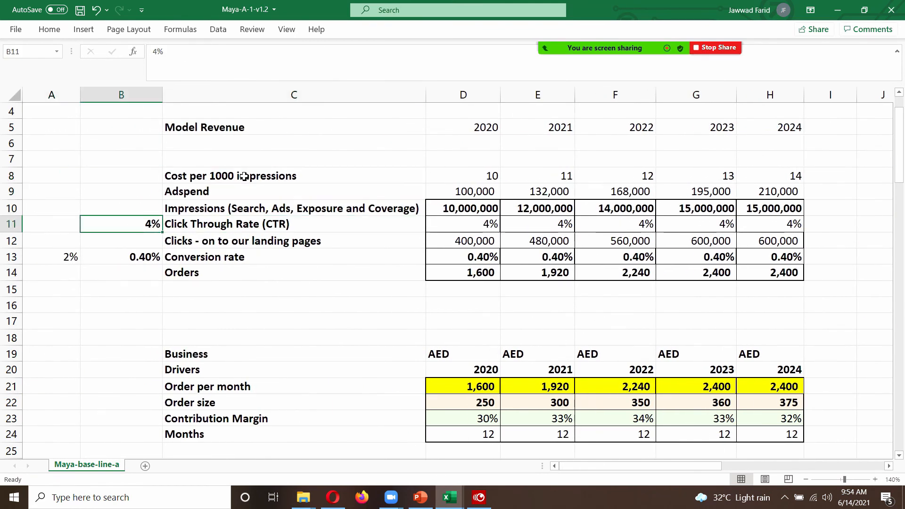
pyautogui.write('3')
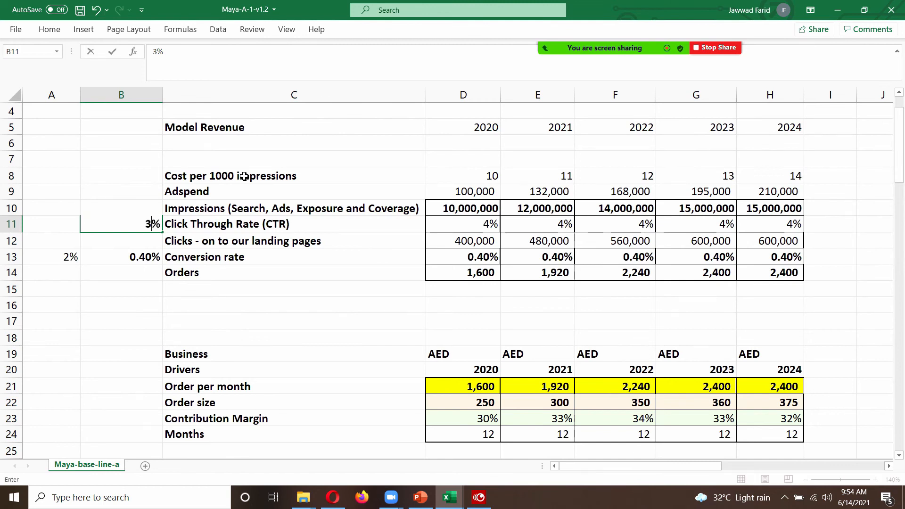
pyautogui.press('Return')
# Set the base conversion rate in B13 to 0.3%.
pyautogui.press('Down')
pyautogui.write('0')
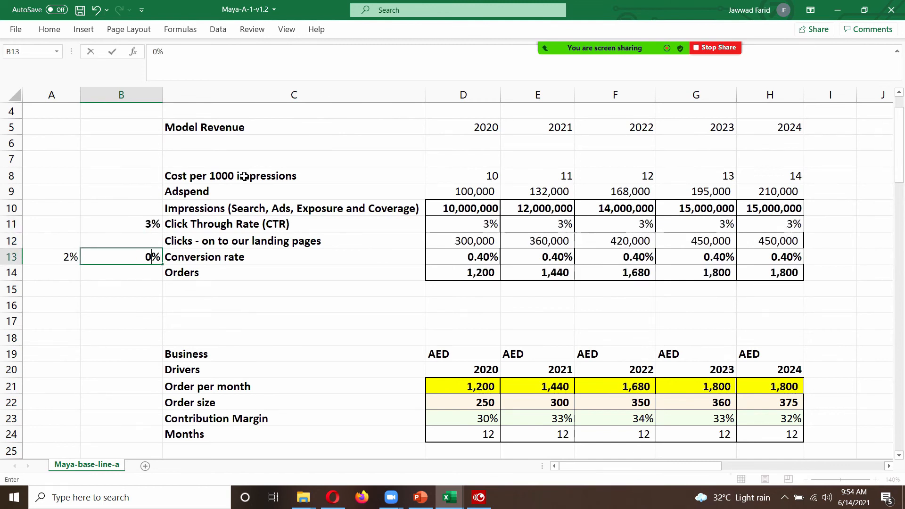
pyautogui.write('.3')
pyautogui.press('Return')
pyautogui.press('Up')
pyautogui.press('Up')
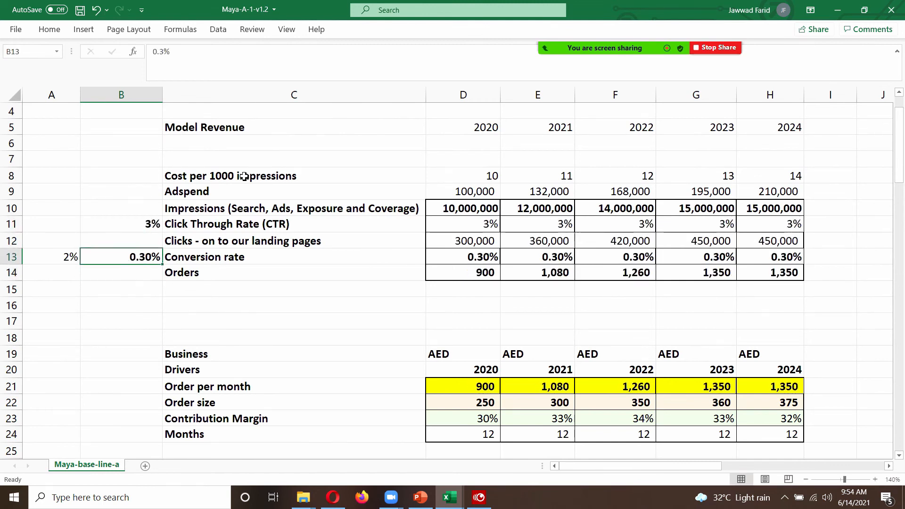
# Check the yearly click through rates in D11:H11 and conversion rates in D13:H13 against the base inputs.
pyautogui.press('Right')
pyautogui.press('Right')
pyautogui.press('Right')
pyautogui.press('Up')
pyautogui.press('Left')
pyautogui.hotkey('shift', 'Right')
pyautogui.hotkey('shift', 'Right')
pyautogui.hotkey('shift', 'Right')
pyautogui.hotkey('shift', 'Right')
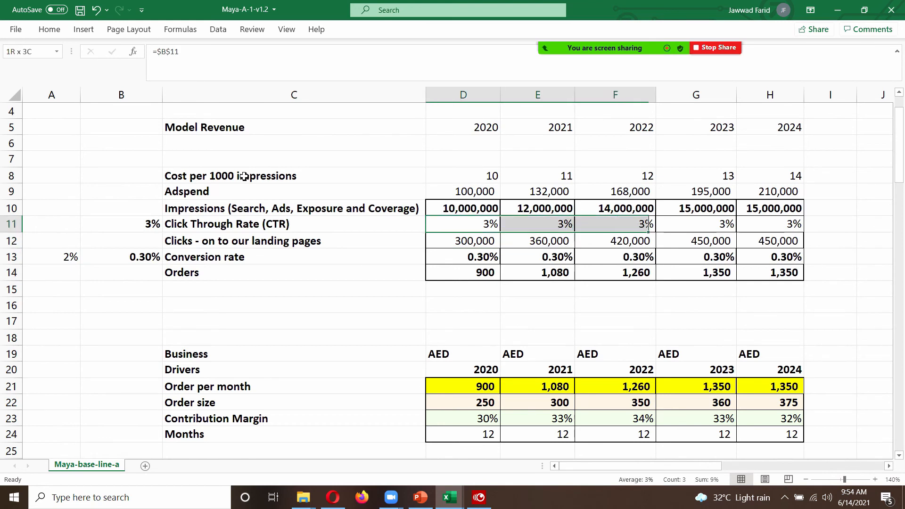
pyautogui.press('Down')
pyautogui.press('Down')
pyautogui.hotkey('shift', 'Right')
pyautogui.hotkey('shift', 'Right')
pyautogui.hotkey('shift', 'Right')
pyautogui.hotkey('shift', 'Right')
pyautogui.hotkey('shift', 'Right')
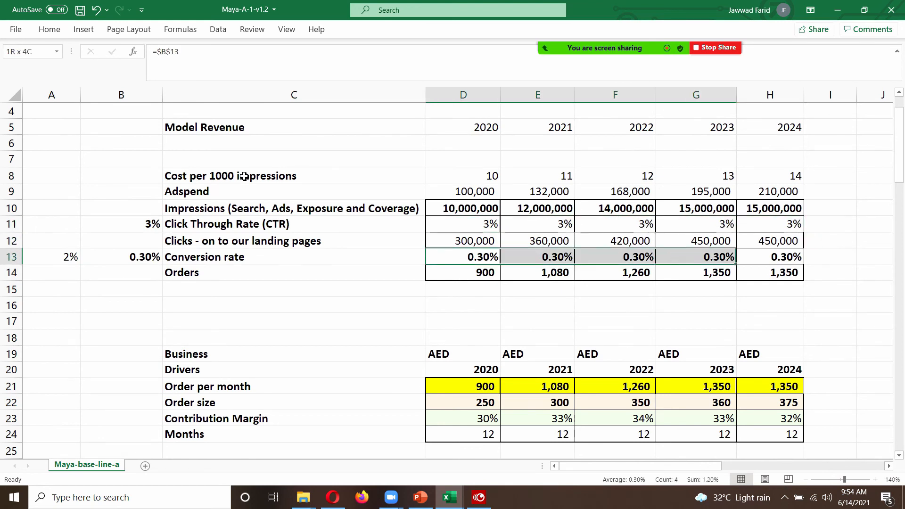
pyautogui.hotkey('shift', 'Left')
pyautogui.press('Left')
pyautogui.press('Left')
pyautogui.press('Left')
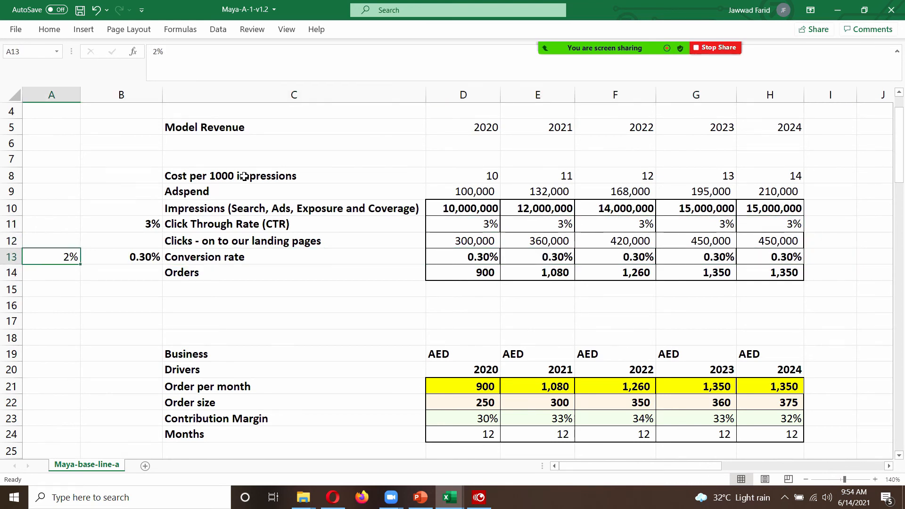
# Widen column A so the average EBITDA in A52 fits, and trace that cell's precedents.
pyautogui.press('pagedown')
pyautogui.press('pagedown')
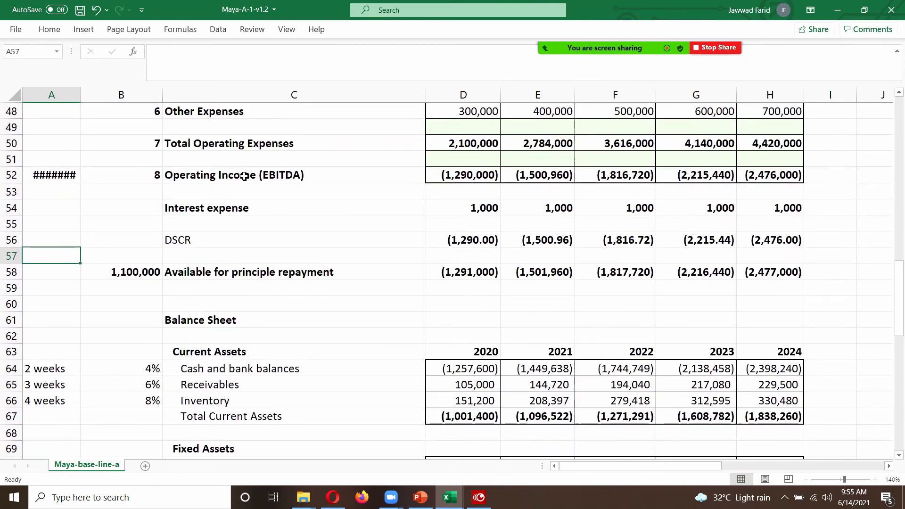
pyautogui.press('Up')
pyautogui.press('Up')
pyautogui.press('Up')
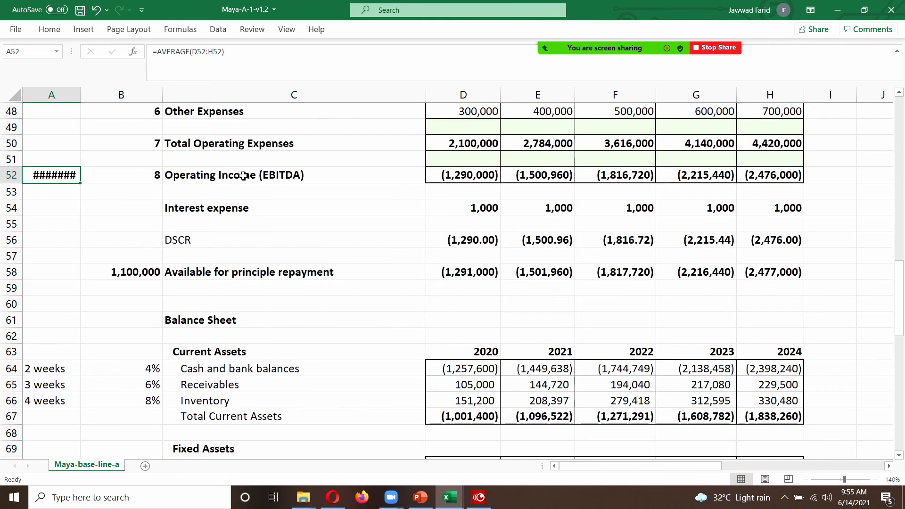
pyautogui.moveTo(86, 97); pyautogui.dragTo(126, 96)
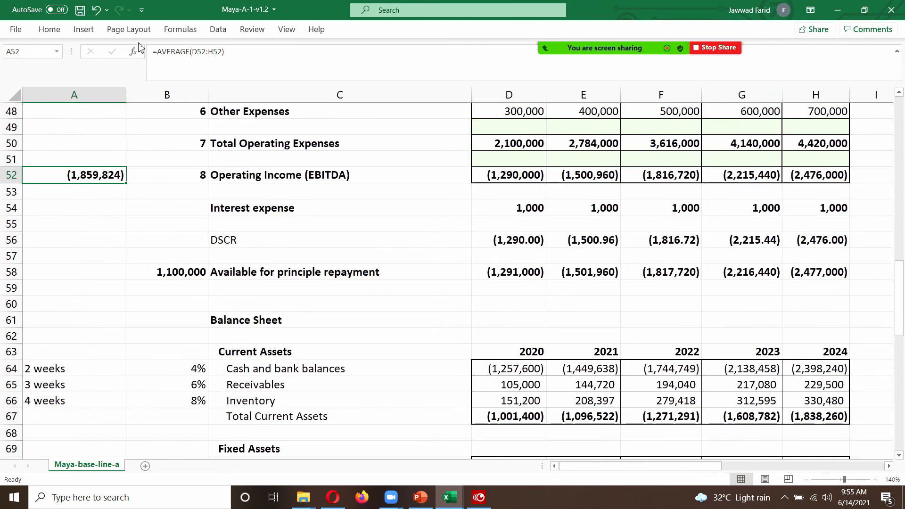
pyautogui.click(181, 29)
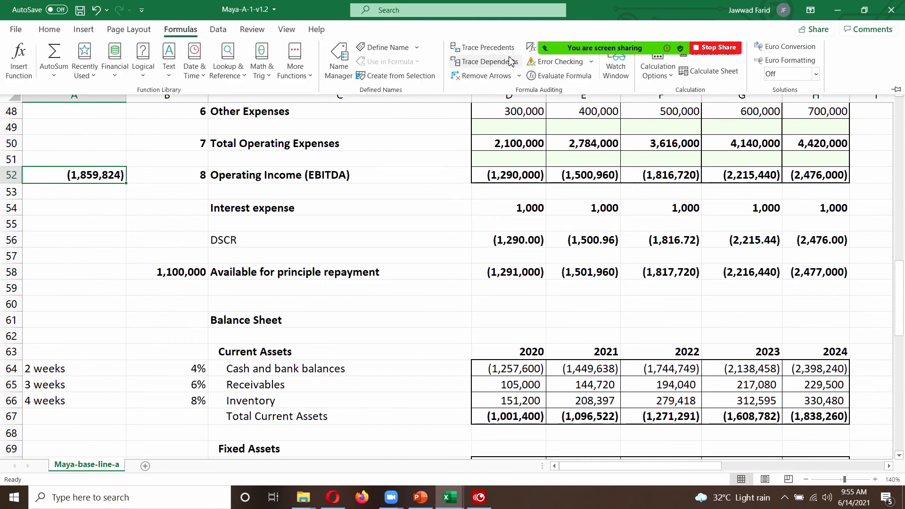
pyautogui.click(486, 48)
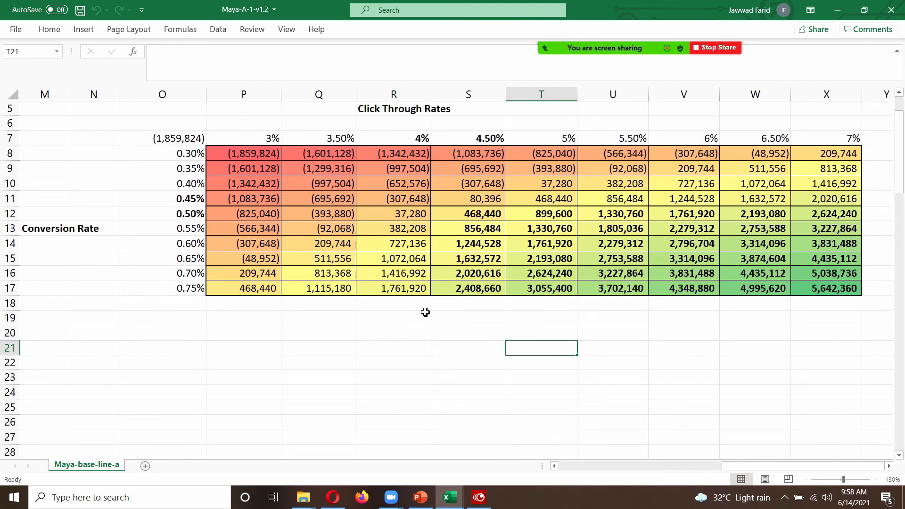
# Select the full results range P8:X17 of the data table to examine EBITDA across all rate combinations.
pyautogui.press('Up')
pyautogui.press('Up')
pyautogui.press('Up')
pyautogui.press('Up')
pyautogui.press('Up')
pyautogui.press('Up')
pyautogui.press('Up')
pyautogui.press('Up')
pyautogui.press('Up')
pyautogui.press('Up')
pyautogui.press('Up')
pyautogui.press('Up')
pyautogui.press('Up')
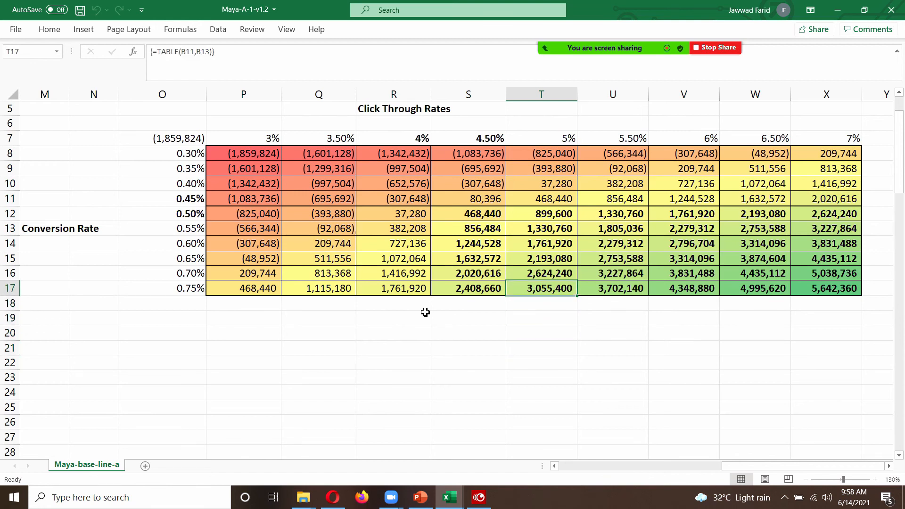
pyautogui.press('Left')
pyautogui.press('Left')
pyautogui.press('Left')
pyautogui.press('Left')
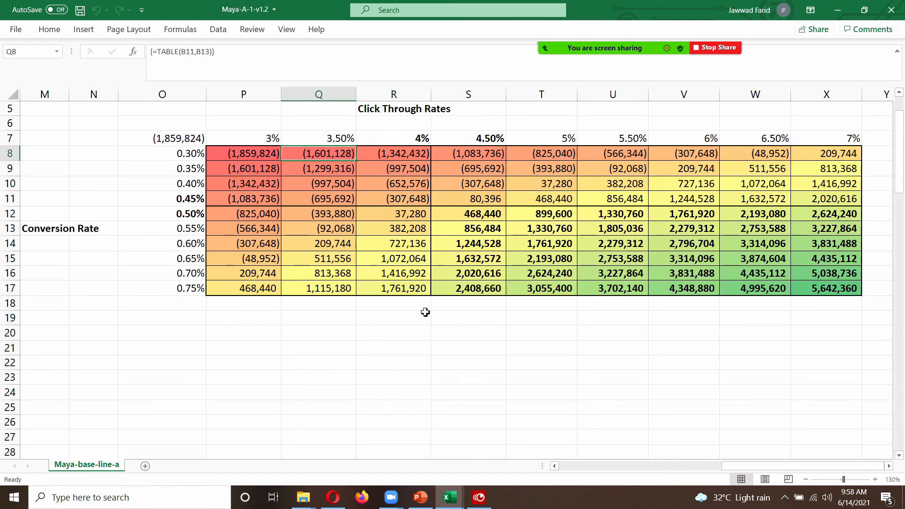
pyautogui.hotkey('shift', 'Down')
pyautogui.hotkey('shift', 'Down')
pyautogui.hotkey('shift', 'Down')
pyautogui.hotkey('shift', 'Down')
pyautogui.hotkey('shift', 'Down')
pyautogui.hotkey('shift', 'Down')
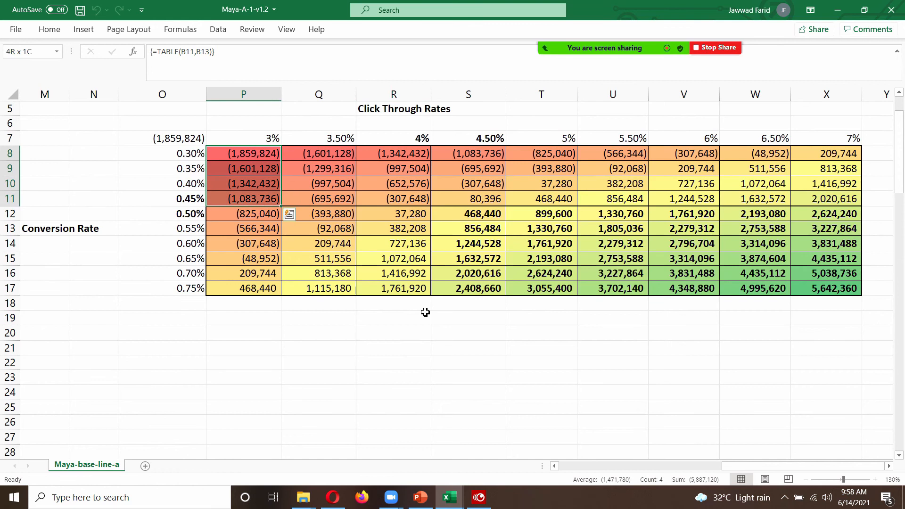
pyautogui.hotkey('shift', 'Down')
pyautogui.hotkey('shift', 'Down')
pyautogui.hotkey('shift', 'Down')
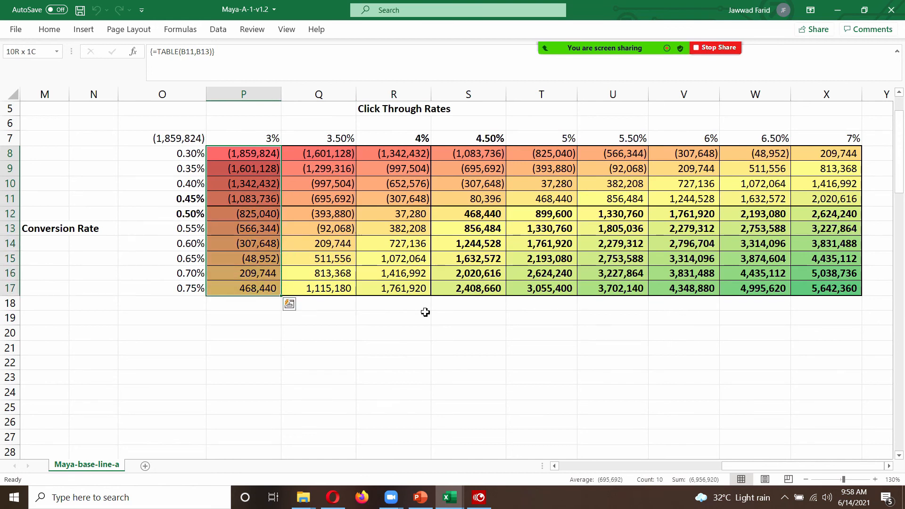
pyautogui.hotkey('shift', 'Right')
pyautogui.hotkey('shift', 'Right')
pyautogui.hotkey('shift', 'Right')
pyautogui.hotkey('shift', 'Right')
pyautogui.hotkey('shift', 'Right')
pyautogui.hotkey('shift', 'Right')
pyautogui.hotkey('shift', 'Right')
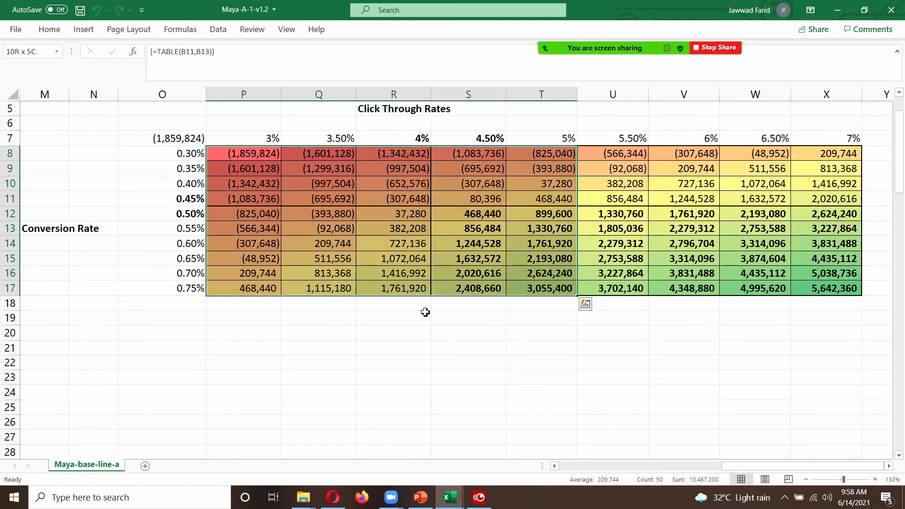
pyautogui.hotkey('shift', 'Right')
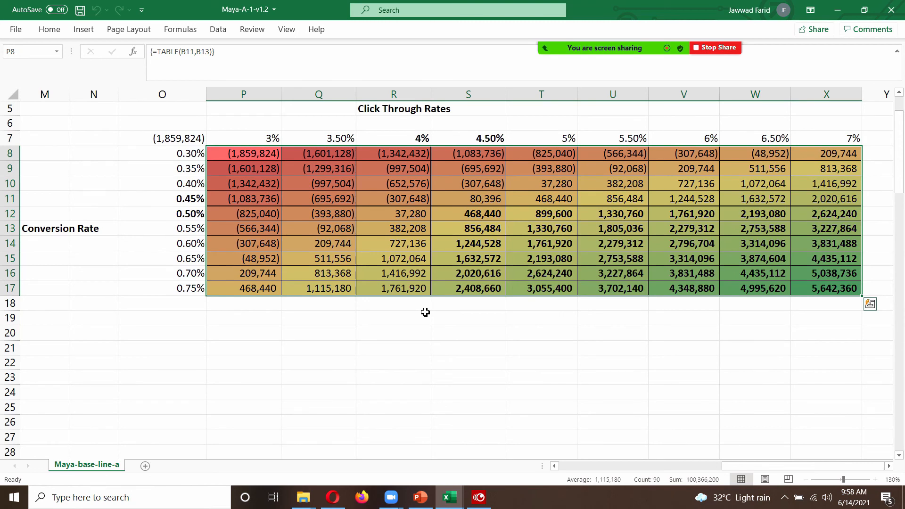
# Examine the high-rate block S12:X17 of the data table, starting from 4.50% click through and 0.50% conversion.
pyautogui.press('Down')
pyautogui.press('Down')
pyautogui.press('Down')
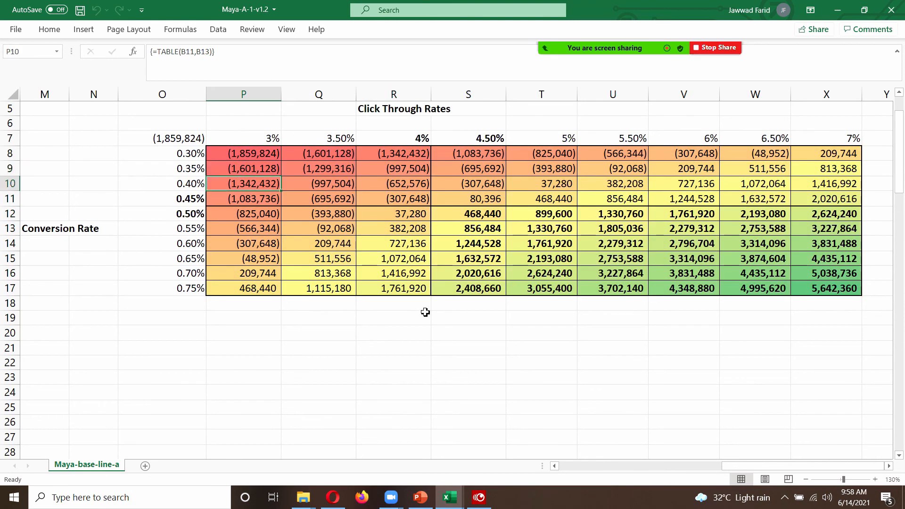
pyautogui.press('Right')
pyautogui.press('Right')
pyautogui.press('Right')
pyautogui.press('Down')
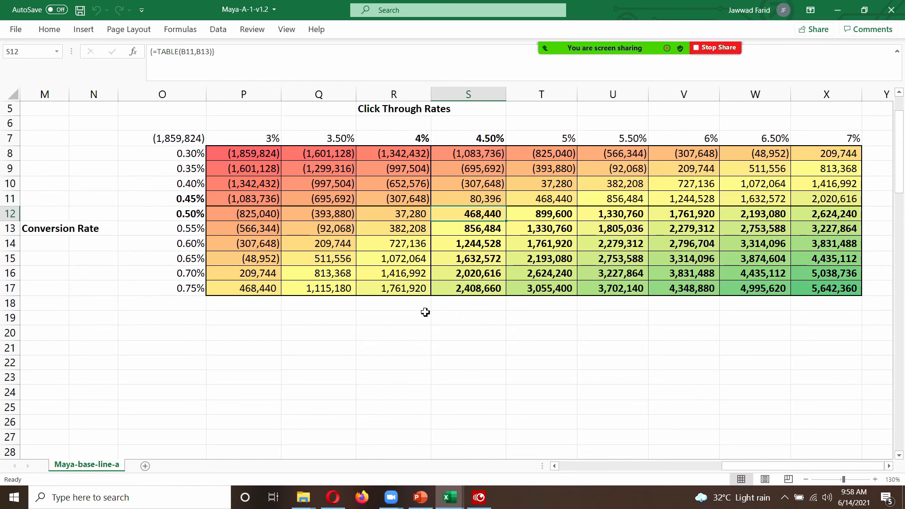
pyautogui.hotkey('shift', 'Right')
pyautogui.hotkey('shift', 'Right')
pyautogui.hotkey('shift', 'Right')
pyautogui.hotkey('shift', 'Right')
pyautogui.hotkey('shift', 'Right')
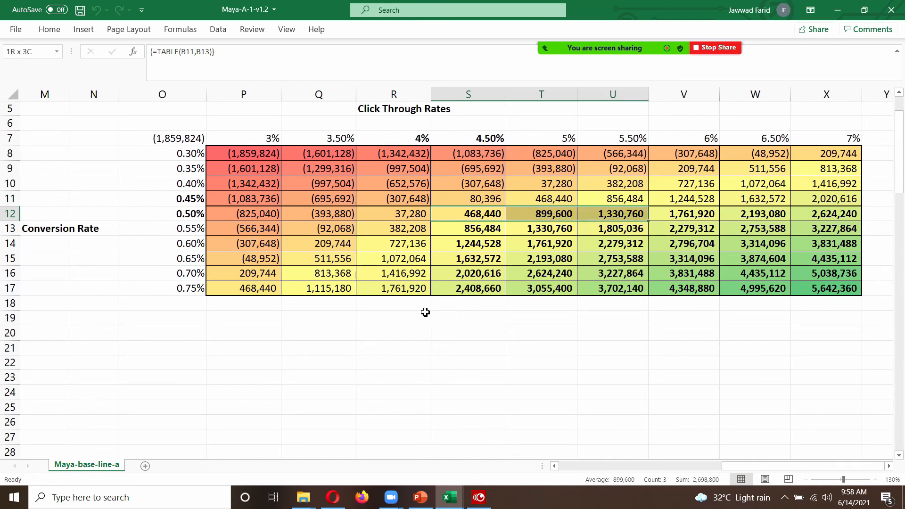
pyautogui.hotkey('shift', 'Down')
pyautogui.hotkey('shift', 'Down')
pyautogui.hotkey('shift', 'Down')
pyautogui.hotkey('shift', 'Down')
pyautogui.hotkey('shift', 'Down')
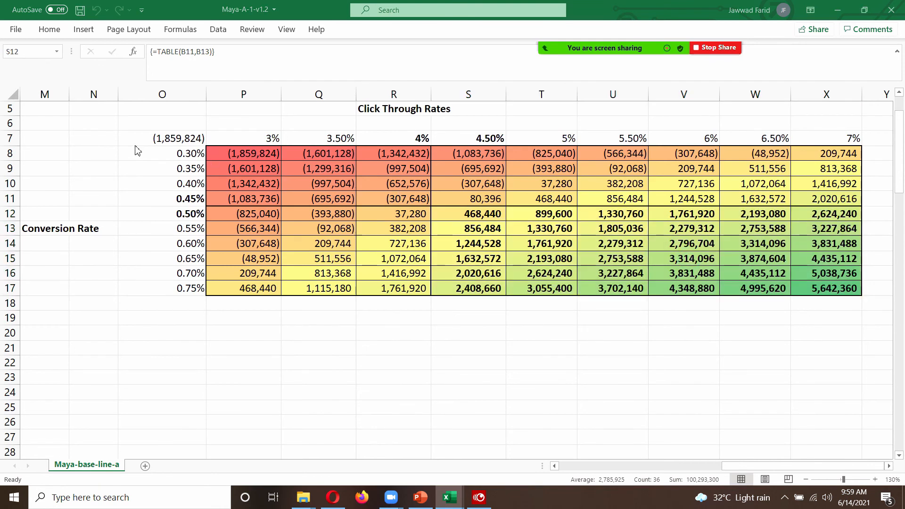
pyautogui.press('Left')
pyautogui.press('Left')
pyautogui.press('Left')
pyautogui.press('Left')
pyautogui.press('Left')
pyautogui.press('Left')
pyautogui.press('Left')
pyautogui.press('Left')
pyautogui.press('Left')
pyautogui.press('Left')
pyautogui.press('Left')
pyautogui.press('Left')
pyautogui.press('Left')
pyautogui.press('Left')
pyautogui.press('Left')
pyautogui.press('Left')
pyautogui.press('Left')
pyautogui.press('Left')
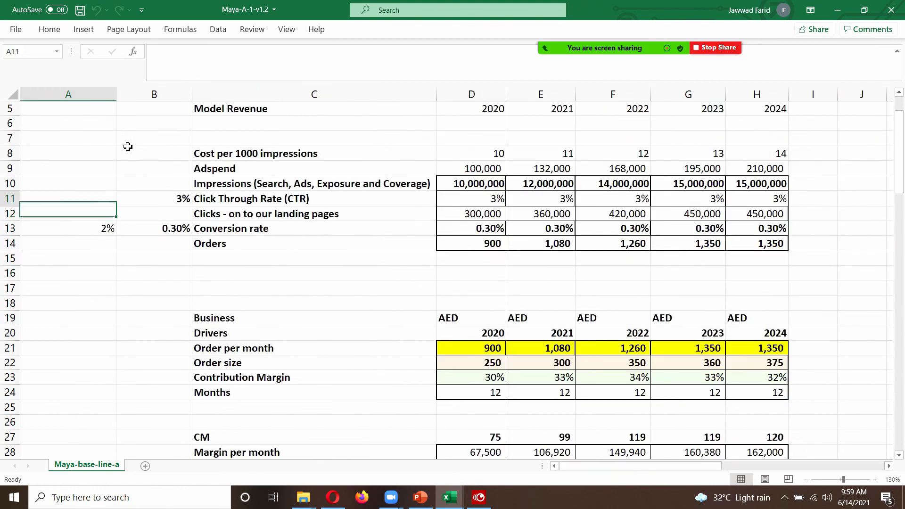
pyautogui.press('Up')
pyautogui.press('Up')
pyautogui.press('Up')
pyautogui.press('Up')
pyautogui.press('Up')
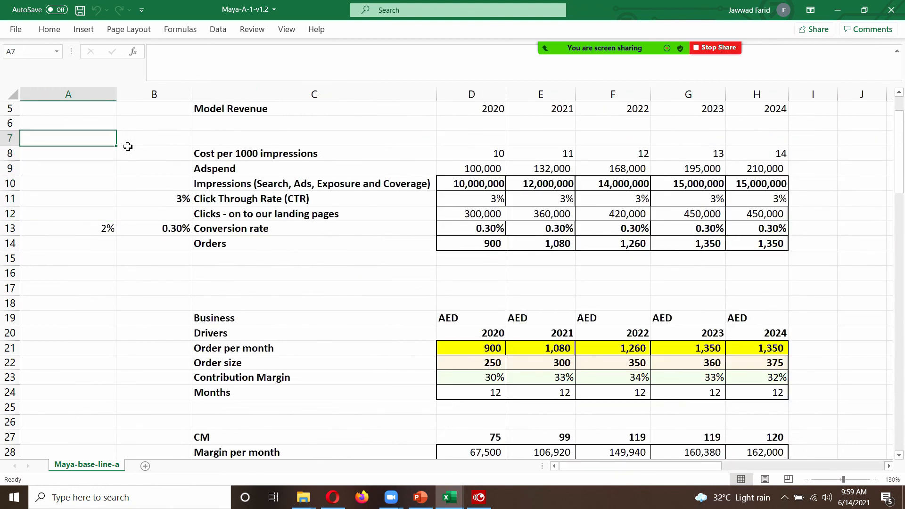
pyautogui.click(15, 199)
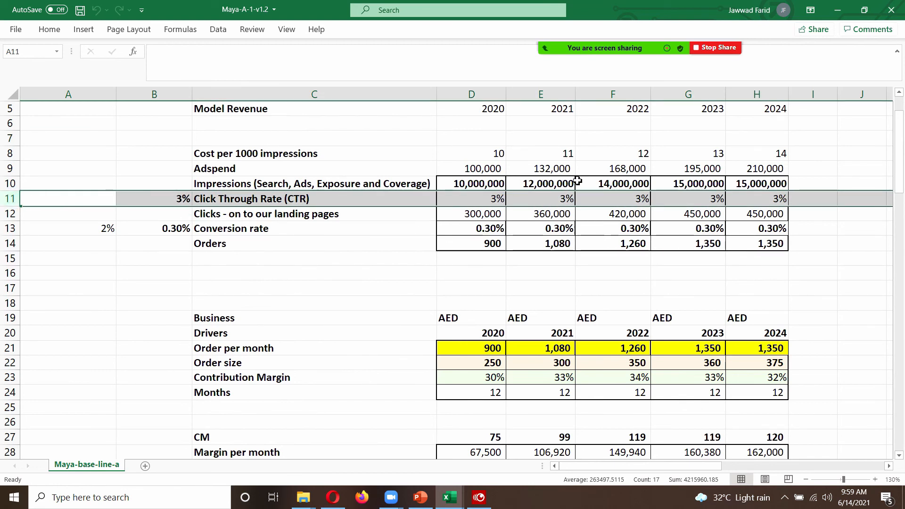
pyautogui.rightClick(12, 202)
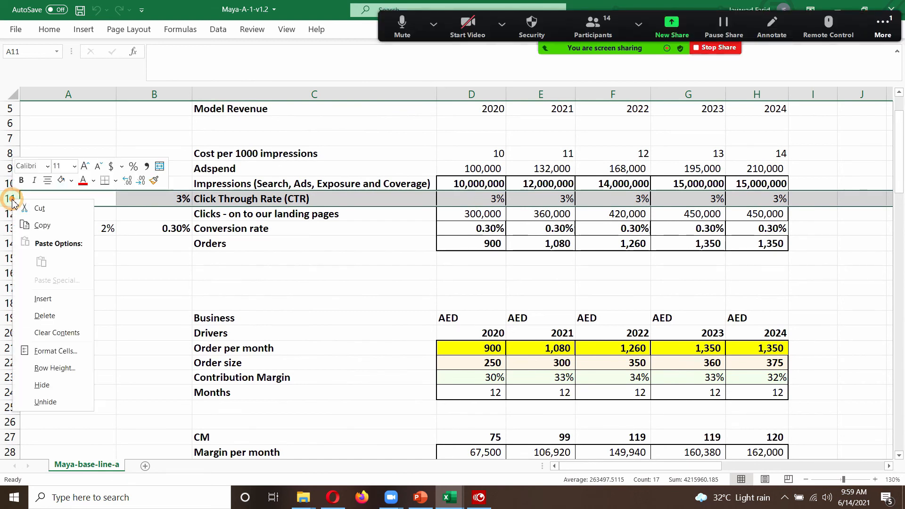
pyautogui.click(42, 298)
pyautogui.click(456, 281)
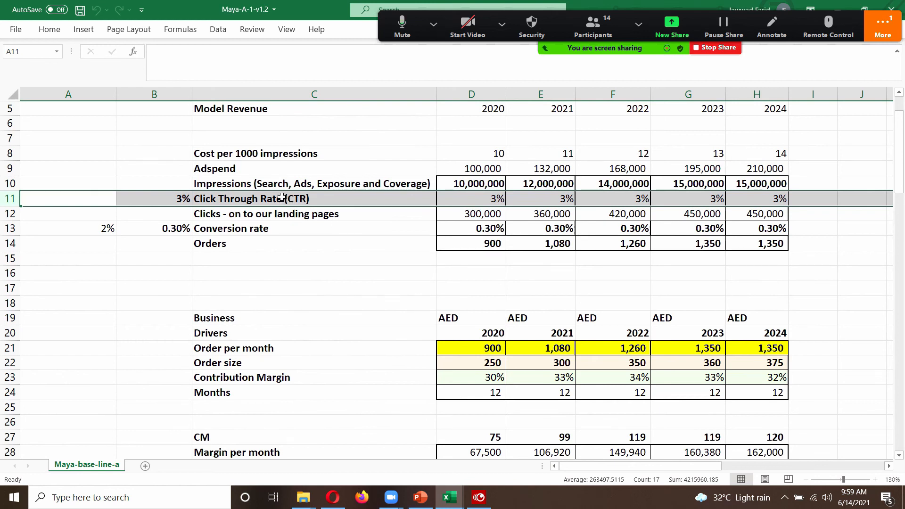
# Insert four blank rows above row 6, between the Model Revenue heading and the cost per 1000 impressions row.
pyautogui.press('Right')
pyautogui.press('Up')
pyautogui.press('Up')
pyautogui.press('Up')
pyautogui.press('Up')
pyautogui.press('Up')
pyautogui.press('Up')
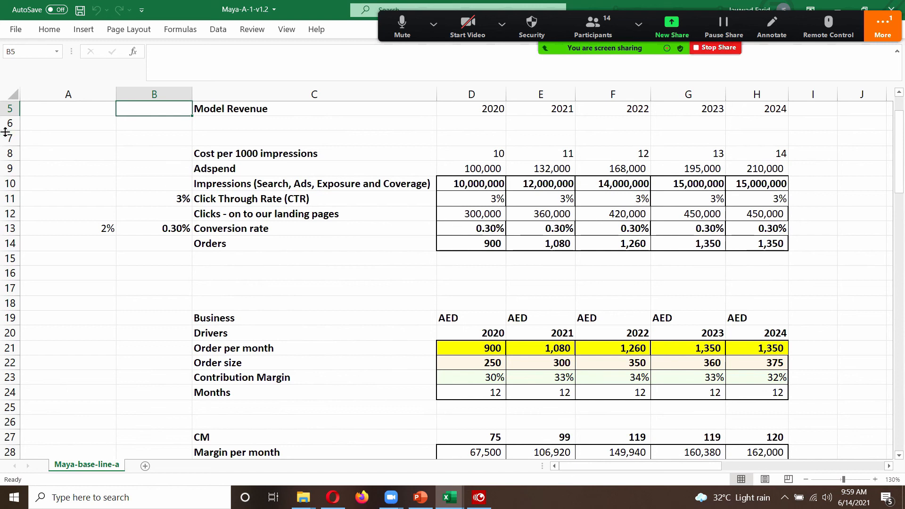
pyautogui.click(12, 124)
pyautogui.rightClick(12, 123)
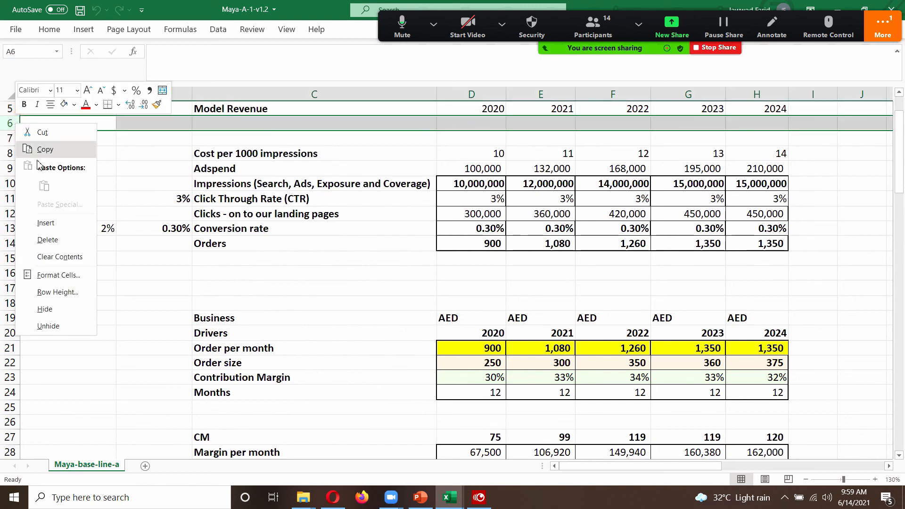
pyautogui.click(48, 220)
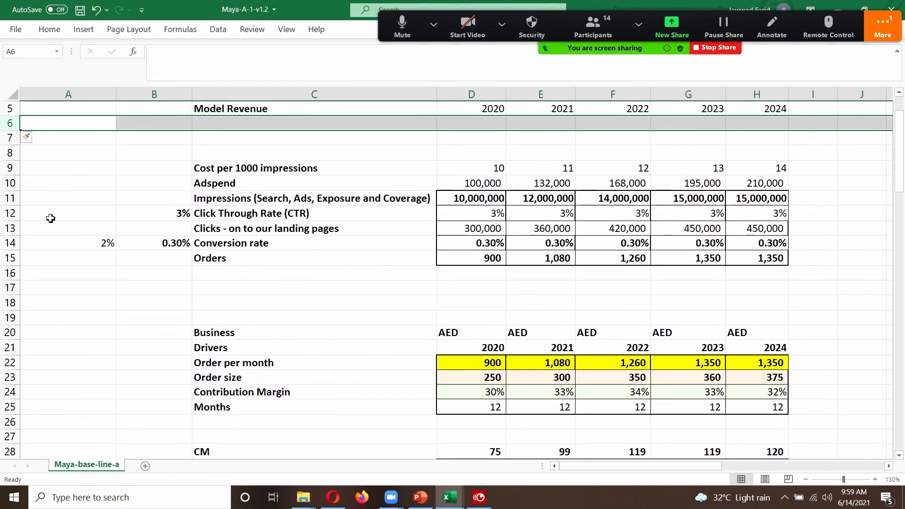
pyautogui.press('F4')
pyautogui.press('F4')
pyautogui.press('F4')
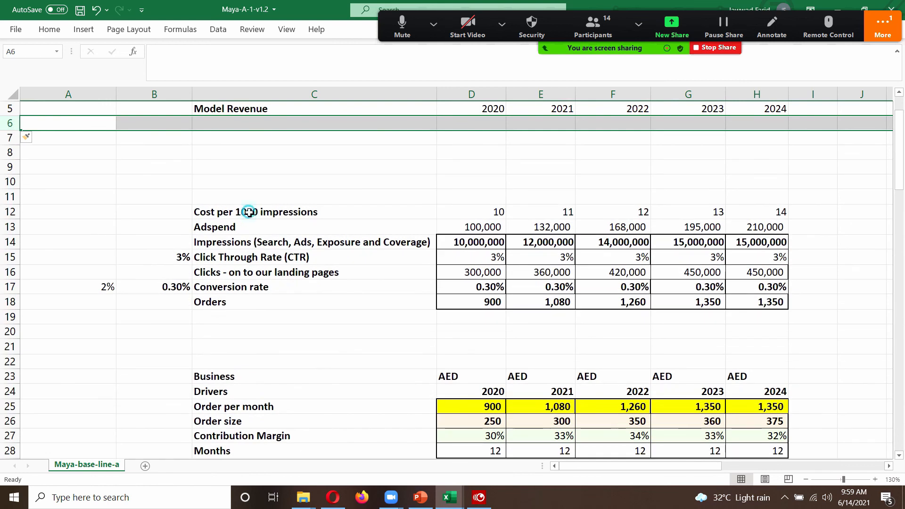
# Move the cost per 1000 impressions and Adspend rows, C12:H13, up to start at C8.
pyautogui.click(250, 212)
pyautogui.hotkey('shift', 'Down')
pyautogui.hotkey('shift', 'Right')
pyautogui.hotkey('shift', 'Right')
pyautogui.hotkey('shift', 'Right')
pyautogui.hotkey('shift', 'Right')
pyautogui.hotkey('shift', 'Right')
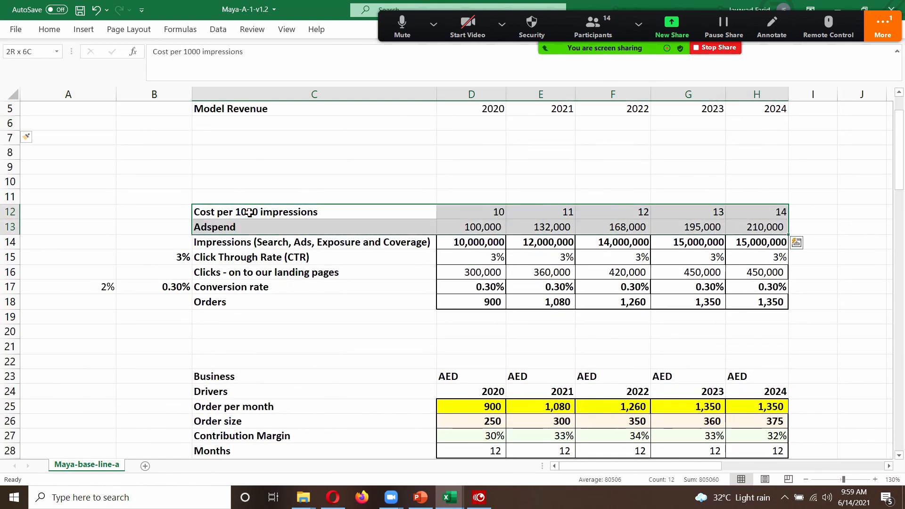
pyautogui.hotkey('ctrl', 'c')
pyautogui.press('Up')
pyautogui.press('Up')
pyautogui.press('Up')
pyautogui.press('Up')
pyautogui.press('Up')
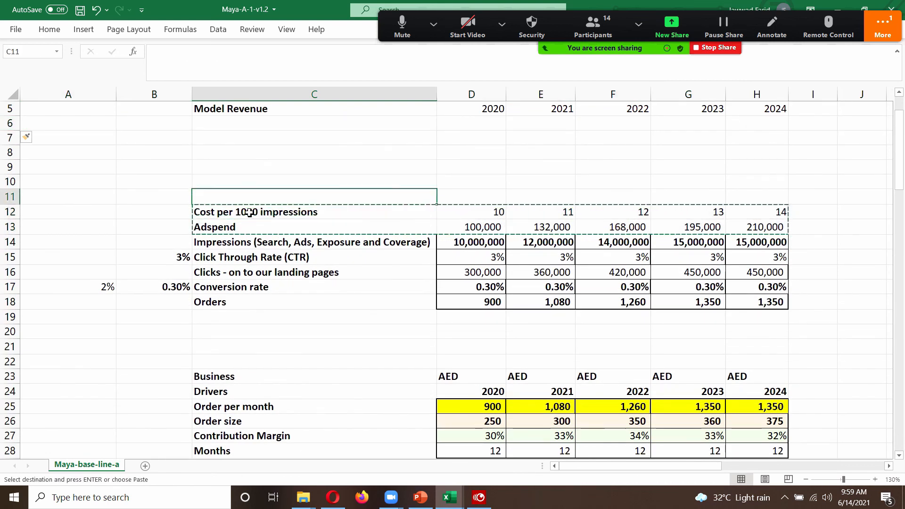
pyautogui.press('Return')
# Move the impressions row, C14:H14, up to row 10 directly below Adspend.
pyautogui.press('Down')
pyautogui.press('Down')
pyautogui.press('Down')
pyautogui.press('Down')
pyautogui.press('Down')
pyautogui.press('Down')
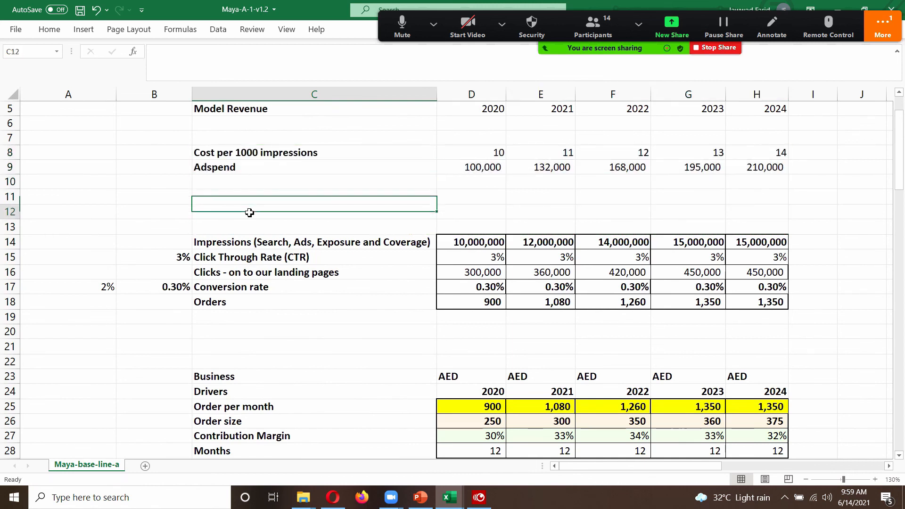
pyautogui.hotkey('shift', 'Right')
pyautogui.hotkey('shift', 'Right')
pyautogui.hotkey('shift', 'Right')
pyautogui.hotkey('shift', 'Right')
pyautogui.hotkey('shift', 'Right')
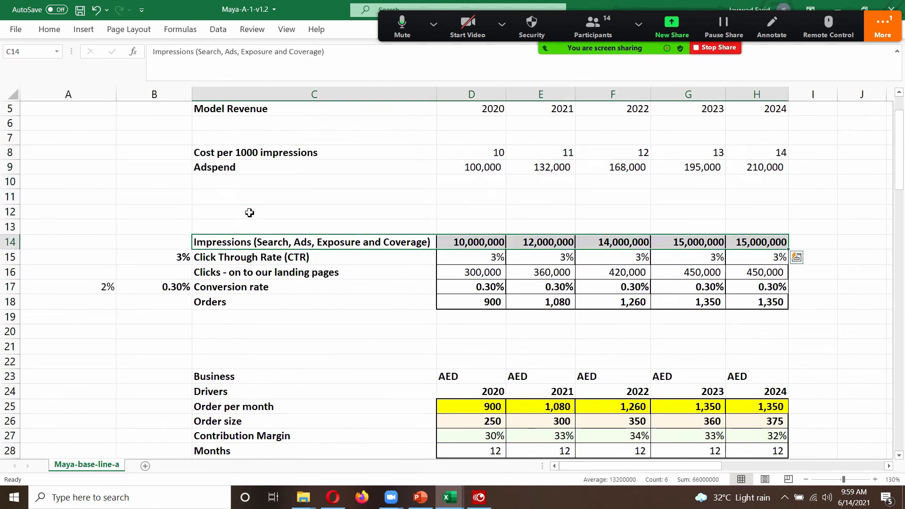
pyautogui.hotkey('ctrl', 'c')
pyautogui.press('Up')
pyautogui.press('Up')
pyautogui.press('Up')
pyautogui.press('Up')
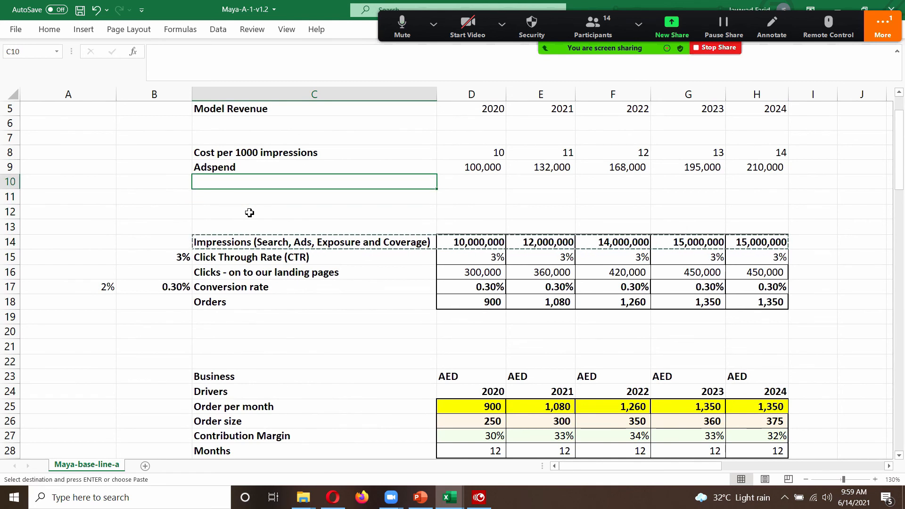
pyautogui.press('Return')
pyautogui.press('Down')
pyautogui.press('Up')
pyautogui.press('Up')
pyautogui.press('Down')
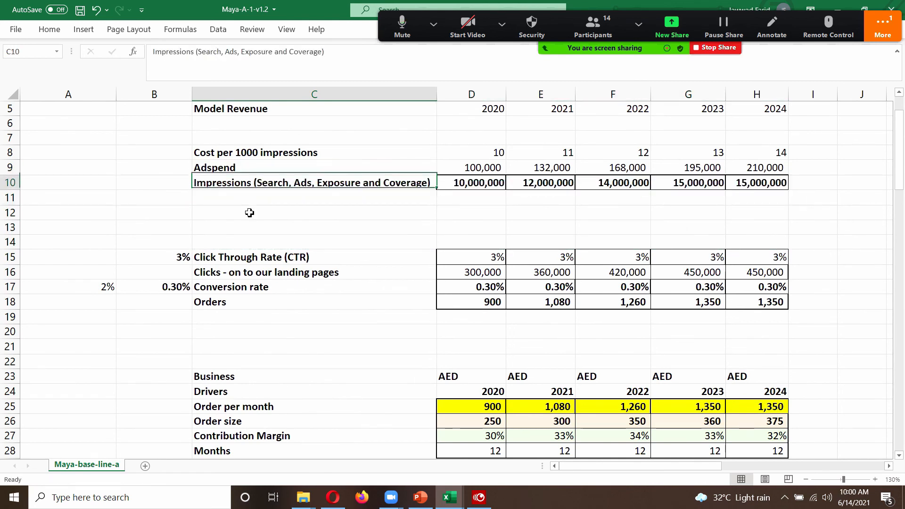
# Label B10 as Paid and B11 as Organic, and enter "Impressions (Search, Ads, Exposure and Coverage)" in C11.
pyautogui.click(167, 182)
pyautogui.write('Paid')
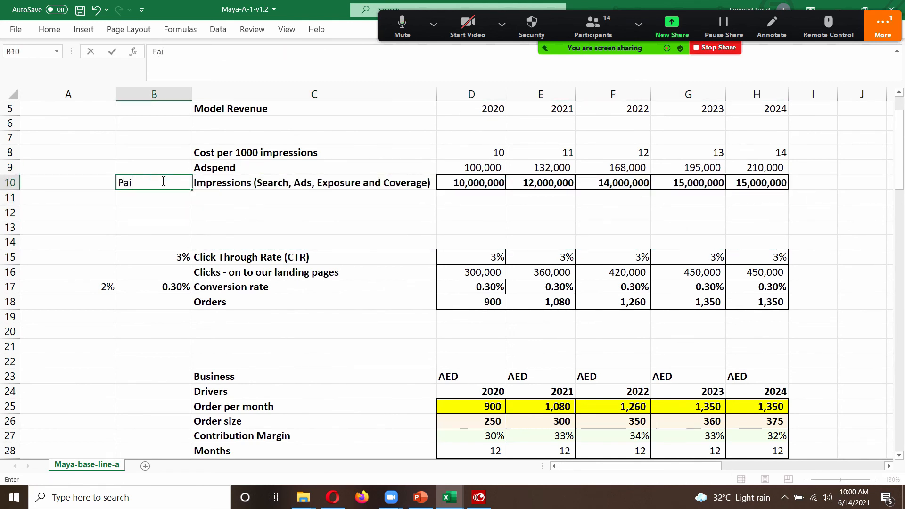
pyautogui.press('Tab')
pyautogui.press('Return')
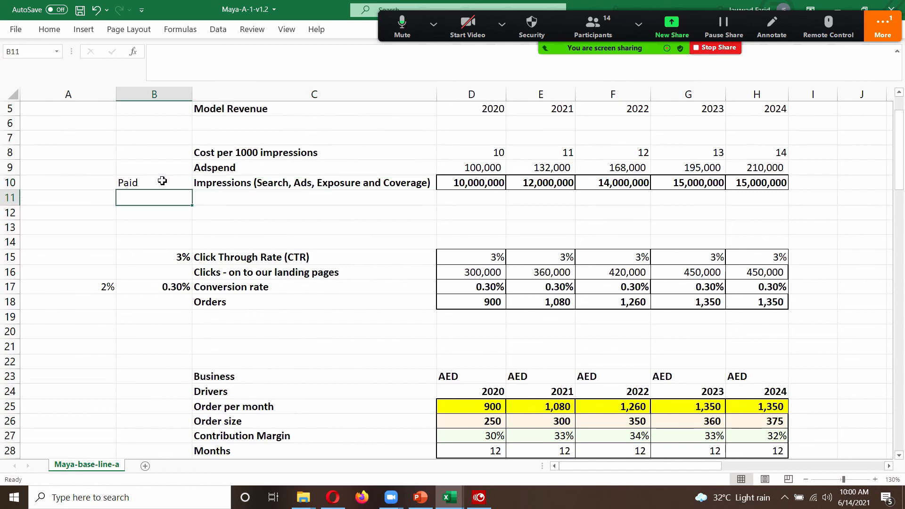
pyautogui.write('Organic')
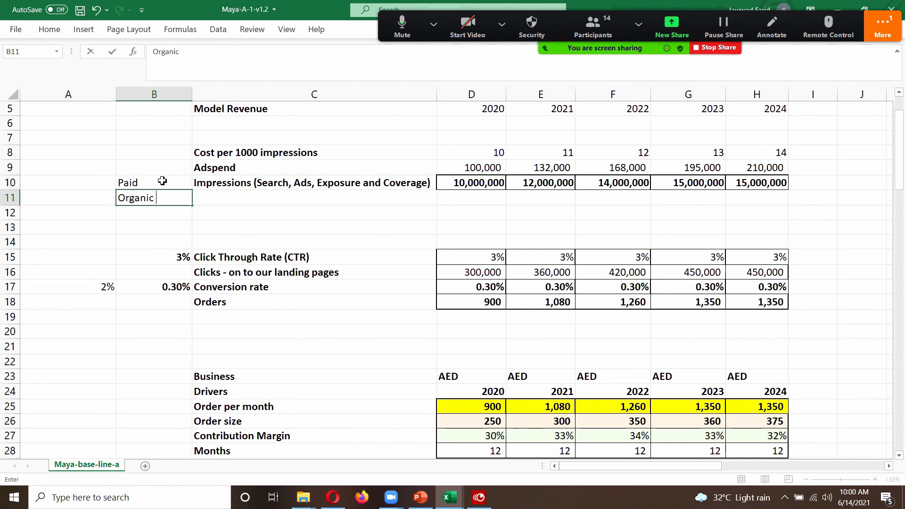
pyautogui.press('Tab')
pyautogui.write('Impressions (Search, Ads, Exposure and Coverage)')
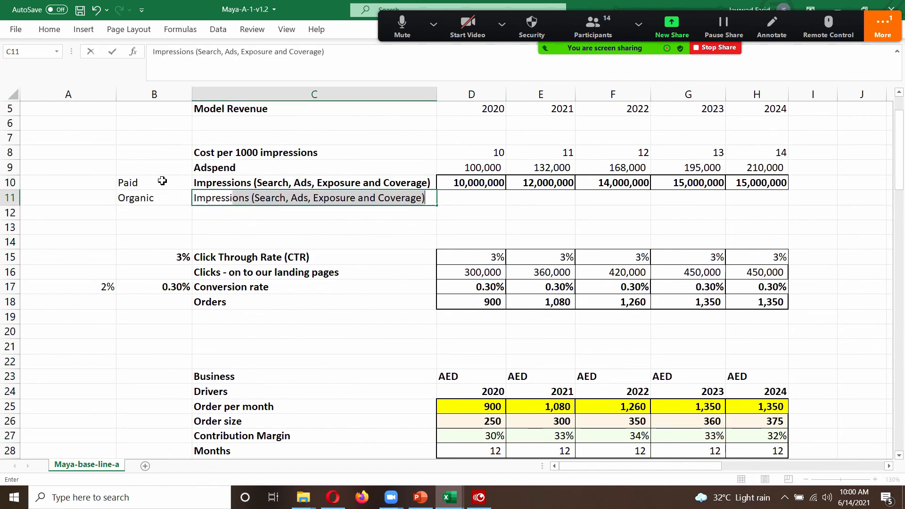
# Enter 10,000,000 organic impressions for 2020 in D11 and copy the value across E11:H11.
pyautogui.press('Tab')
pyautogui.write('10')
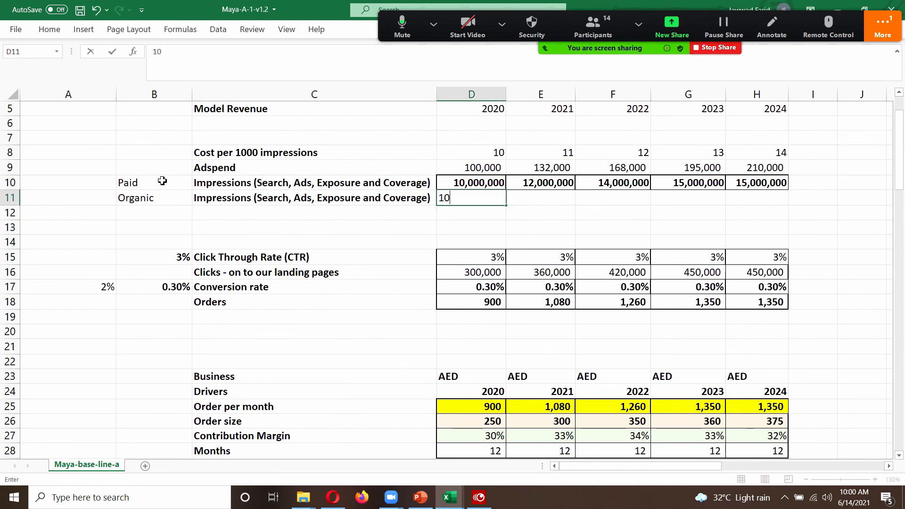
pyautogui.write(',000,000')
pyautogui.press('Return')
pyautogui.press('Up')
pyautogui.press('Right')
pyautogui.press('Right')
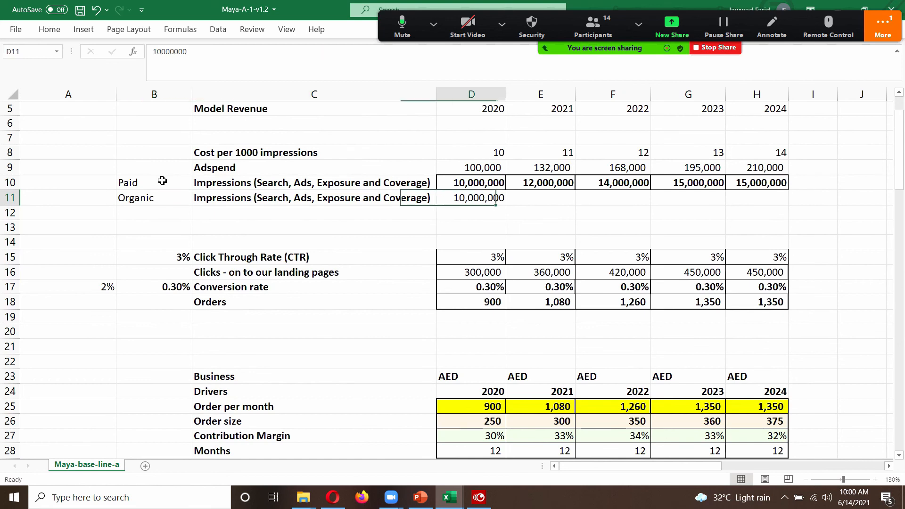
pyautogui.hotkey('ctrl', 'c')
pyautogui.press('Right')
pyautogui.hotkey('shift', 'Right')
pyautogui.hotkey('shift', 'Right')
pyautogui.hotkey('shift', 'Right')
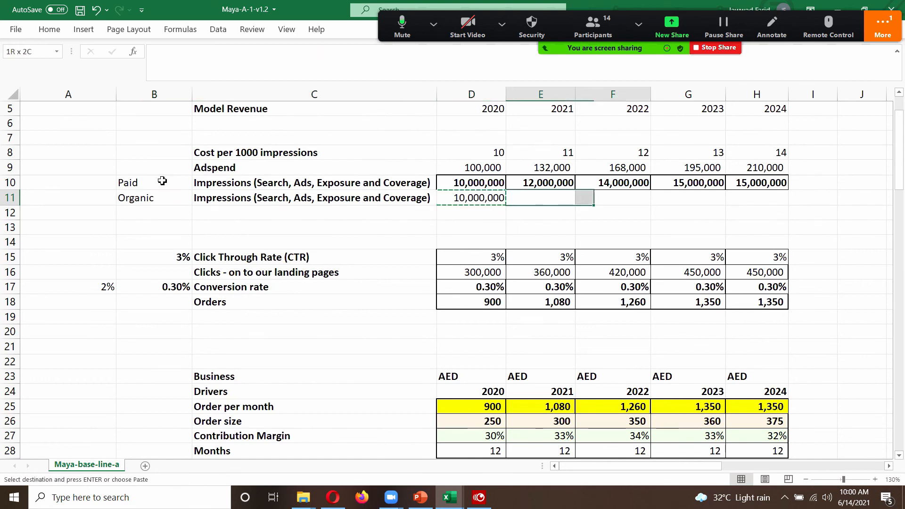
pyautogui.hotkey('ctrl', 'v')
pyautogui.press('Escape')
pyautogui.press('Left')
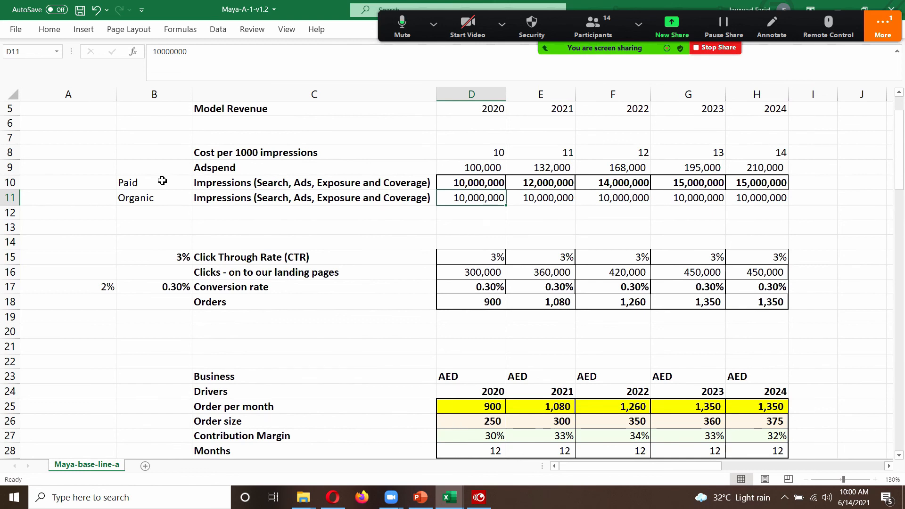
# Set the organic impressions to 5,000,000 for 2020, 7,000,000 for 2021, 9,000,000 for 2022 and 11,000,000 for 2024.
pyautogui.write('5,000,000')
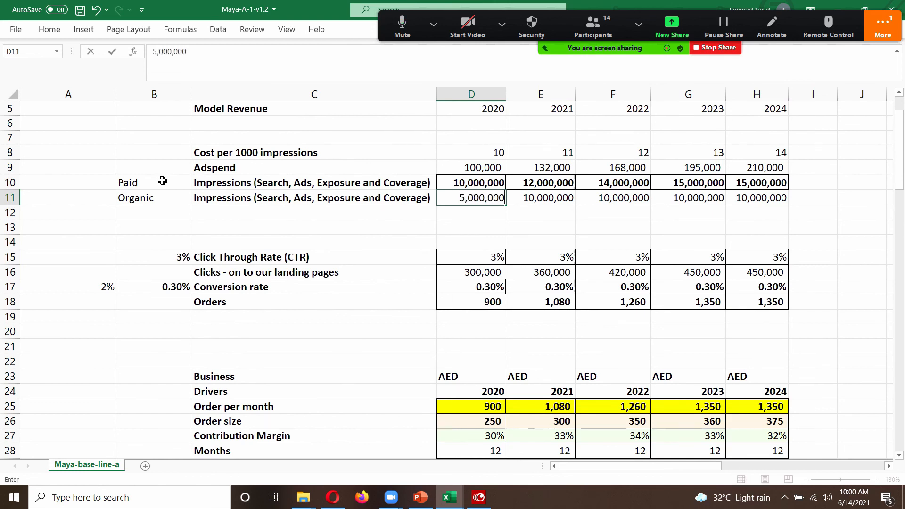
pyautogui.press('Tab')
pyautogui.write('7,00')
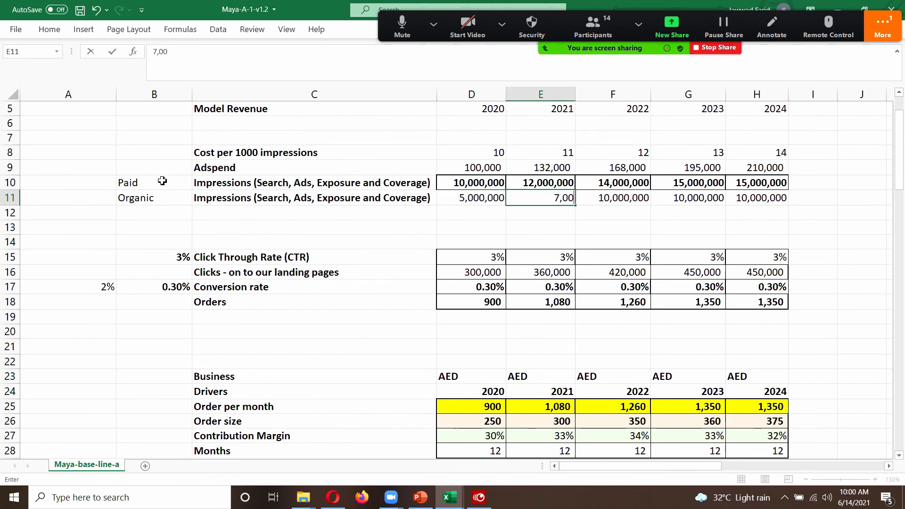
pyautogui.write('0,000')
pyautogui.press('Tab')
pyautogui.write('9,')
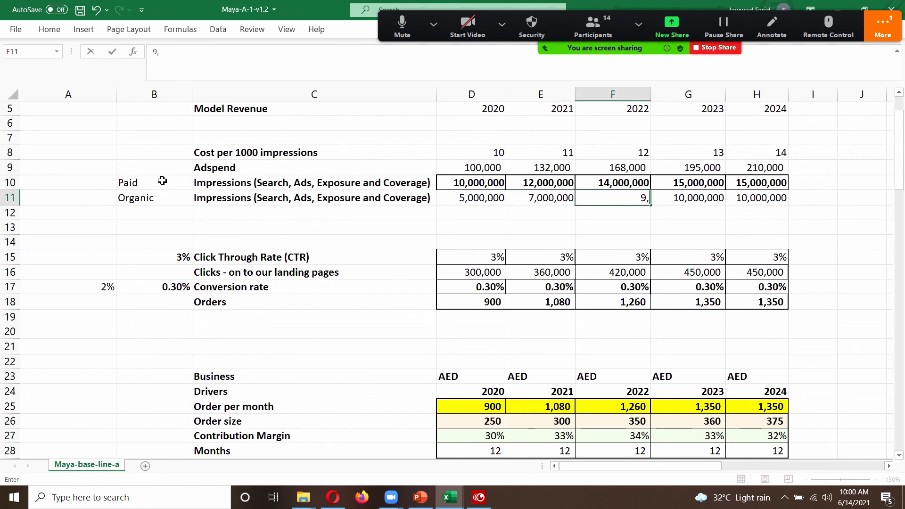
pyautogui.write('000,000')
pyautogui.press('Tab')
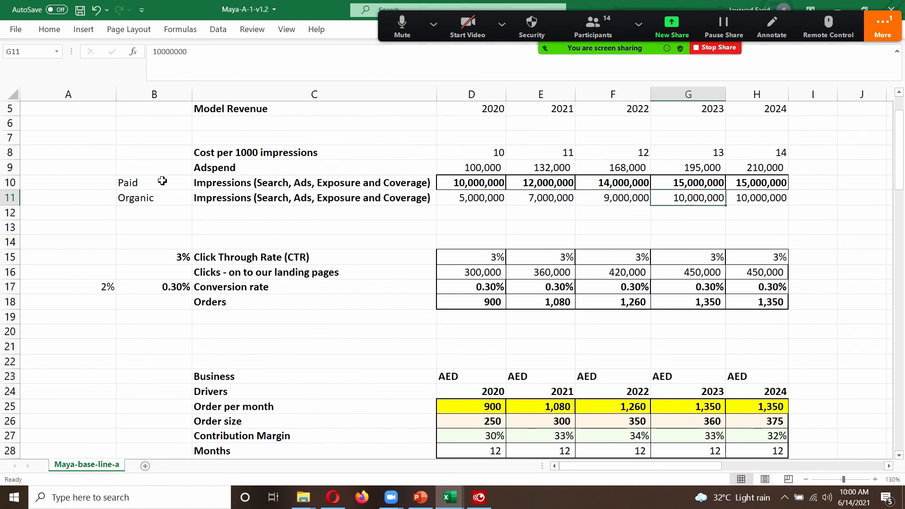
pyautogui.press('Tab')
pyautogui.write('11,000')
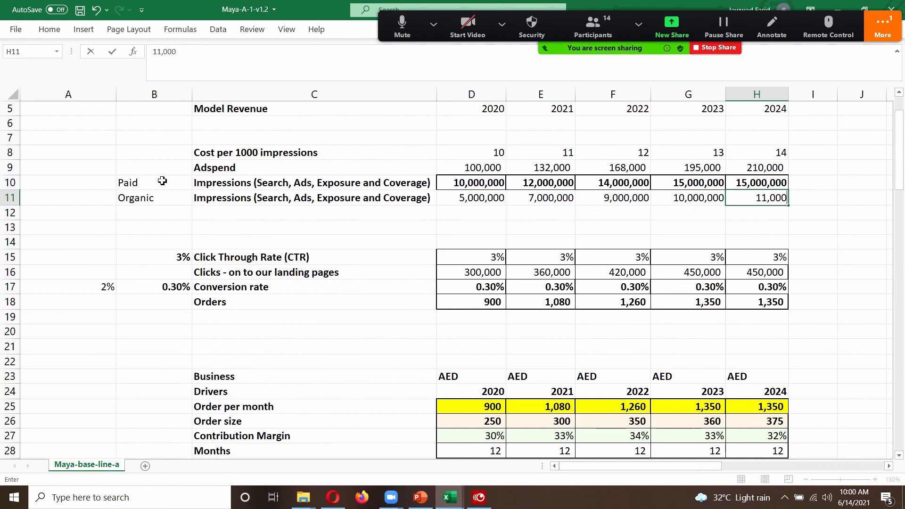
pyautogui.write(',000')
pyautogui.press('Return')
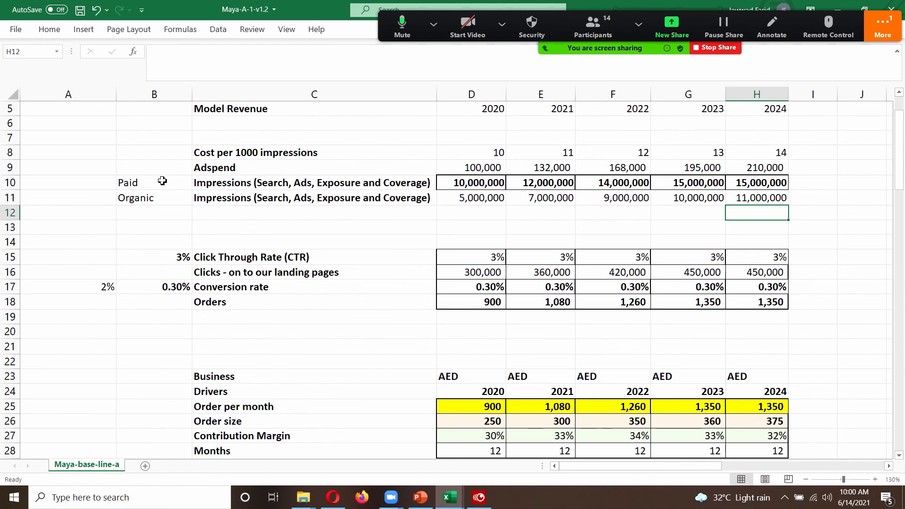
pyautogui.press('Down')
pyautogui.press('Down')
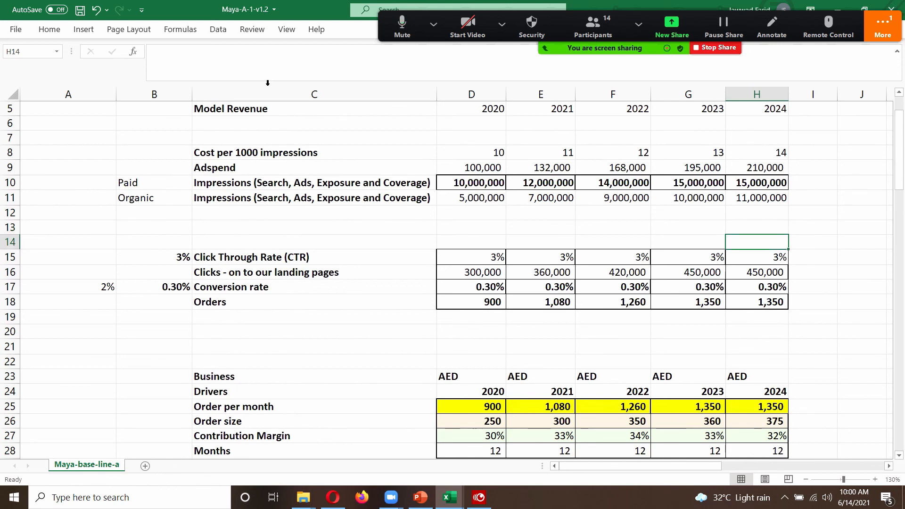
# Review the drivers, breakeven, shortfall and projected PnL sections down to the 2021 Sales and Marketing formula in E51.
pyautogui.moveTo(901, 141); pyautogui.dragTo(903, 135)
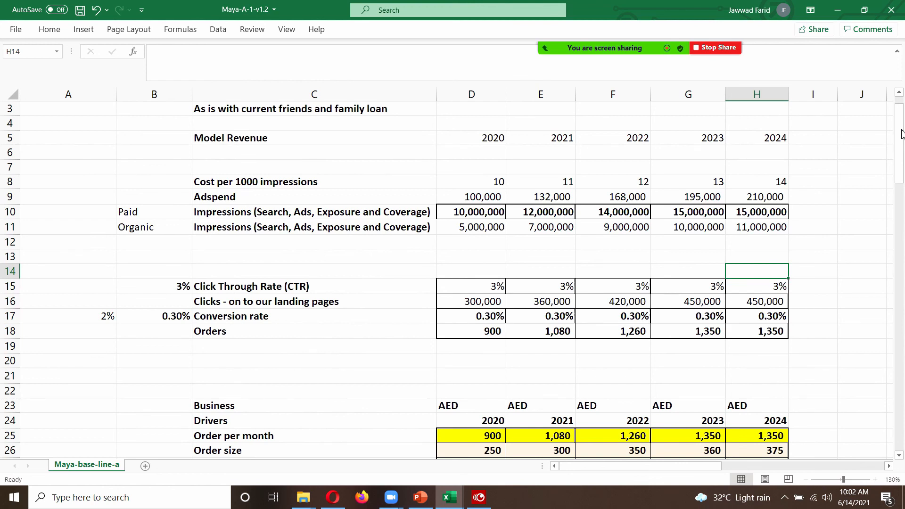
pyautogui.click(805, 480)
pyautogui.click(805, 479)
pyautogui.click(806, 479)
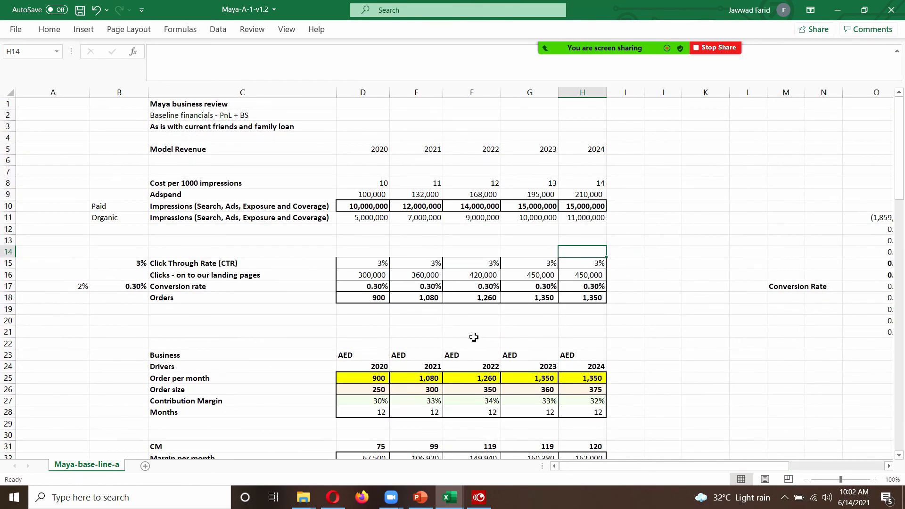
pyautogui.click(407, 321)
pyautogui.press('Down')
pyautogui.press('Down')
pyautogui.press('Down')
pyautogui.press('Down')
pyautogui.press('Down')
pyautogui.press('Down')
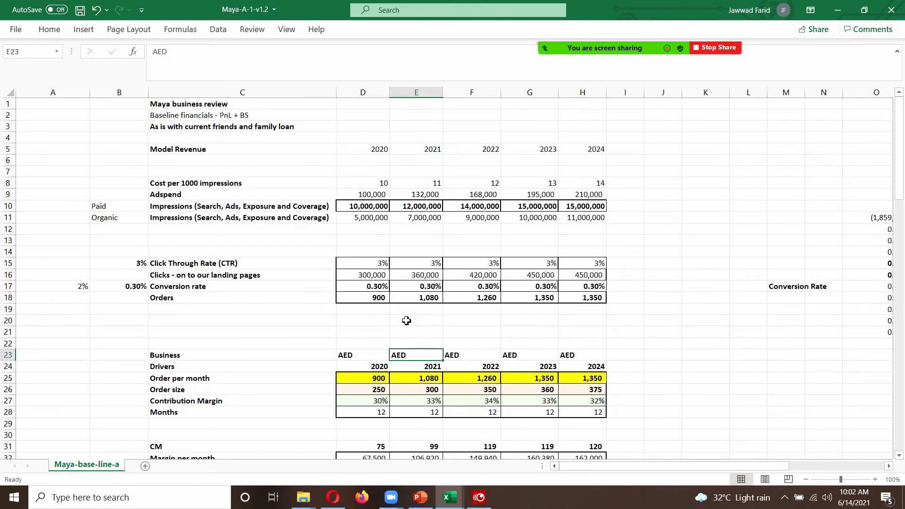
pyautogui.press('Down')
pyautogui.press('Down')
pyautogui.press('Down')
pyautogui.press('Down')
pyautogui.press('Down')
pyautogui.press('Down')
pyautogui.press('Down')
pyautogui.press('Down')
pyautogui.press('Down')
pyautogui.press('Down')
pyautogui.press('Down')
pyautogui.press('Down')
pyautogui.press('Down')
pyautogui.press('Down')
pyautogui.press('Down')
pyautogui.press('Down')
pyautogui.press('Down')
pyautogui.press('Down')
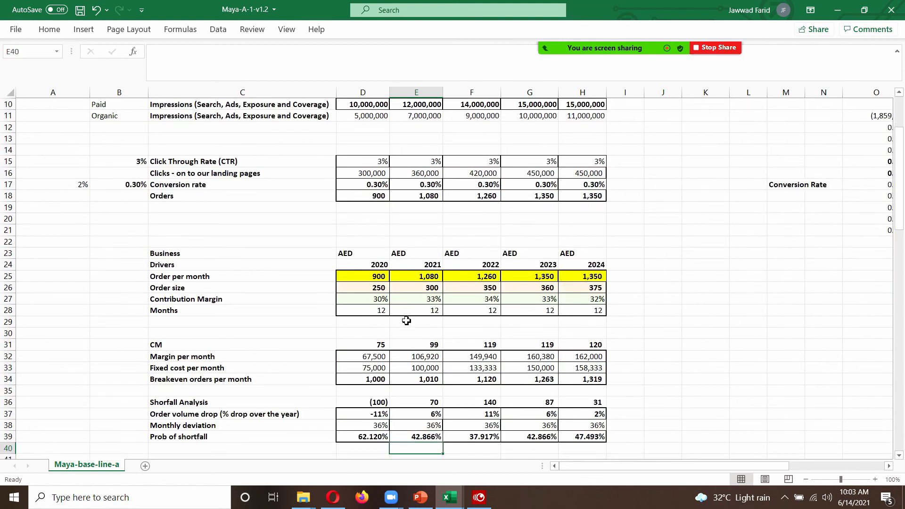
pyautogui.press('Down')
pyautogui.press('Down')
pyautogui.press('Down')
pyautogui.press('Down')
pyautogui.press('Down')
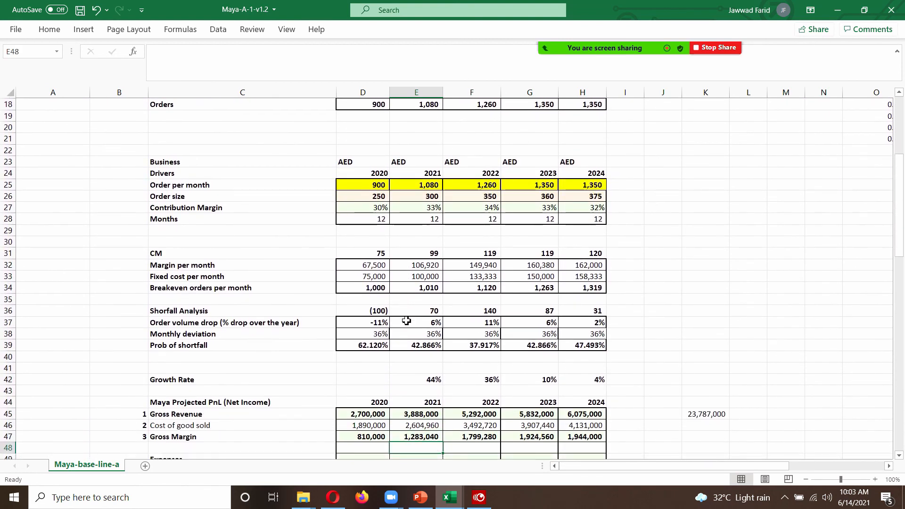
pyautogui.press('Up')
pyautogui.press('Up')
pyautogui.press('Up')
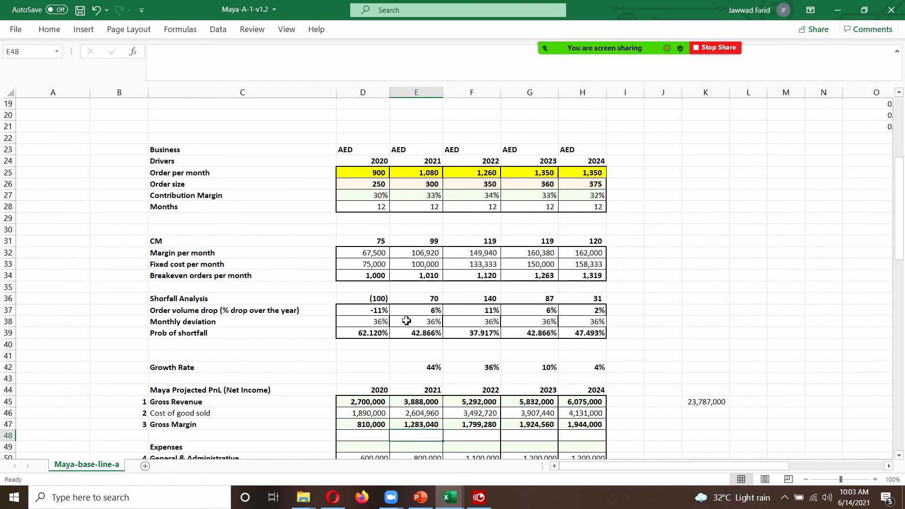
pyautogui.press('Down')
pyautogui.press('Down')
pyautogui.press('Down')
pyautogui.press('Down')
pyautogui.press('Down')
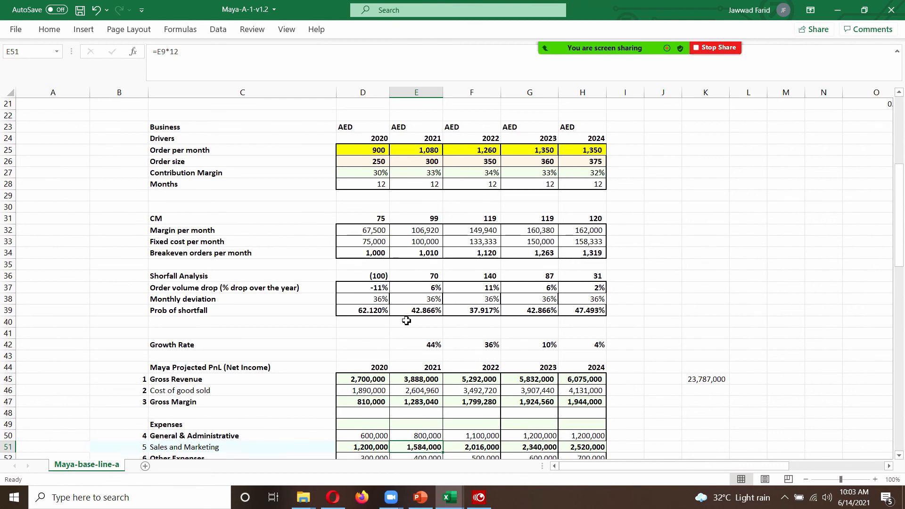
# Examine the 2021 landing page clicks formula in E16 and the blank rows beneath the paid and organic impressions.
pyautogui.scroll(7, 406, 321)
pyautogui.click(406, 321)
pyautogui.press('Up')
pyautogui.press('Up')
pyautogui.press('Up')
pyautogui.press('Up')
pyautogui.press('Up')
pyautogui.press('Up')
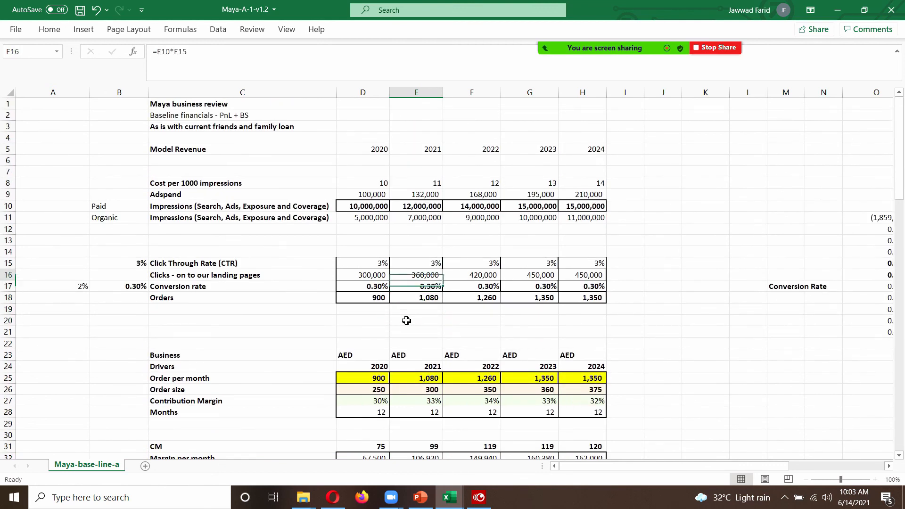
pyautogui.press('Down')
pyautogui.press('Down')
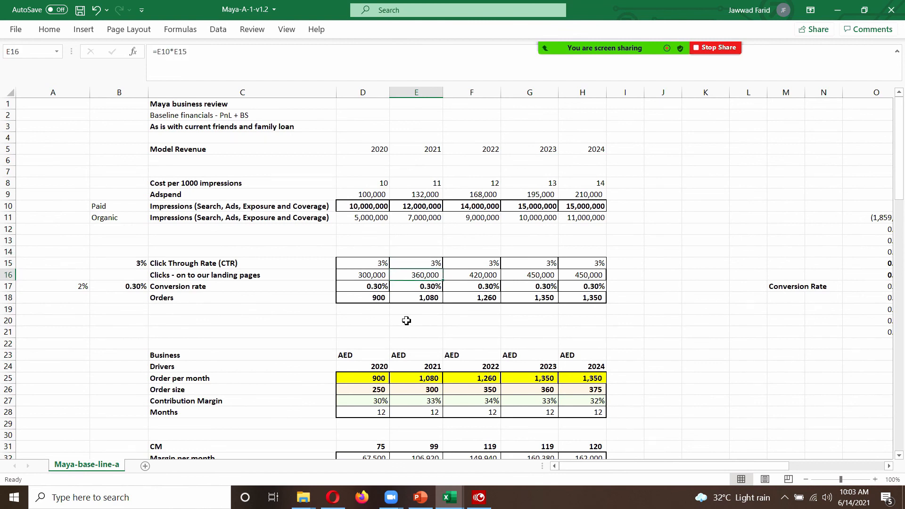
pyautogui.press('Up')
pyautogui.press('Up')
pyautogui.press('Up')
pyautogui.press('Up')
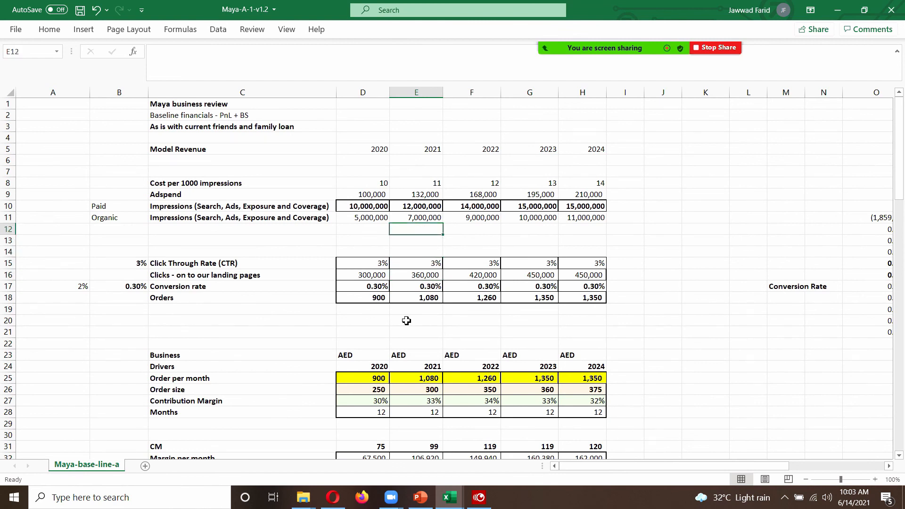
pyautogui.press('Down')
pyautogui.press('Down')
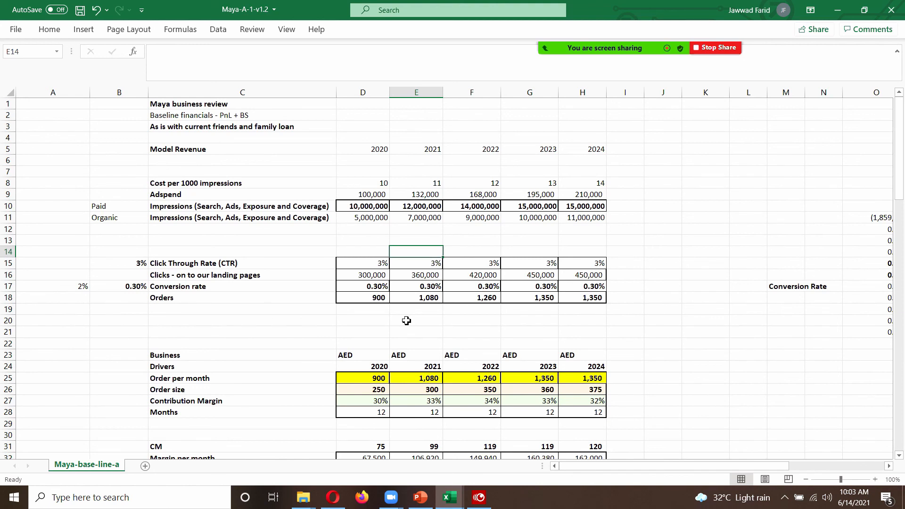
# Make the Adspend values for 2020 to 2024 in D9:H9 bold.
pyautogui.press('Up')
pyautogui.press('Up')
pyautogui.press('Up')
pyautogui.press('Up')
pyautogui.press('Up')
pyautogui.press('Left')
pyautogui.hotkey('shift', 'Right')
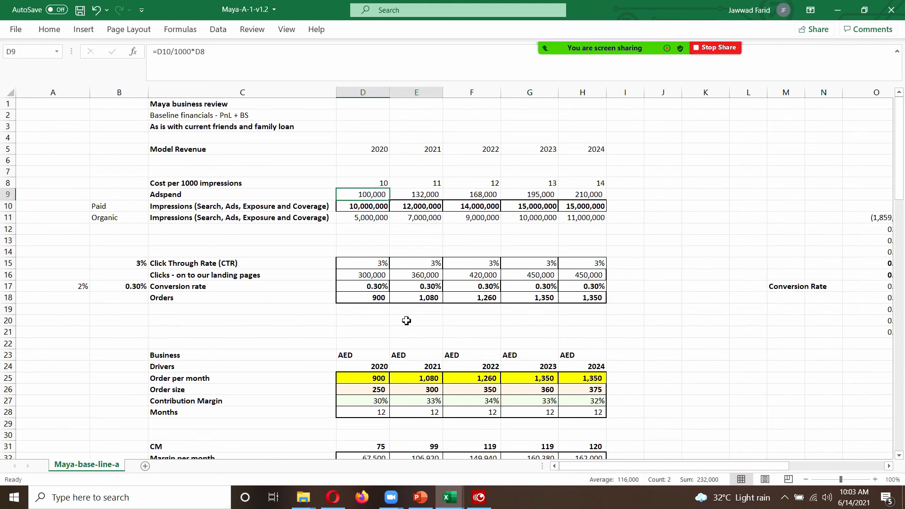
pyautogui.hotkey('shift', 'Right')
pyautogui.hotkey('shift', 'Right')
pyautogui.hotkey('shift', 'Right')
pyautogui.hotkey('ctrl', 'b')
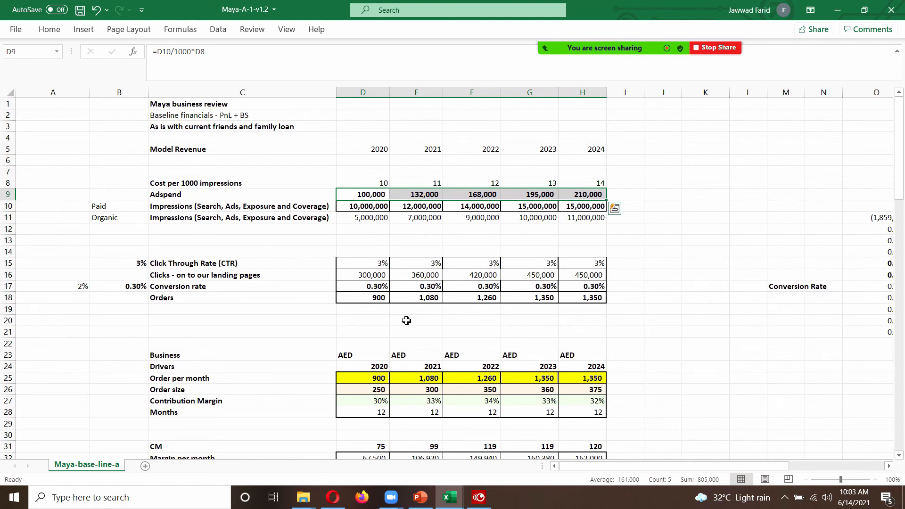
# Examine the EBITDA data table across the click through and conversion rates.
pyautogui.press('Right')
pyautogui.press('Right')
pyautogui.press('Right')
pyautogui.press('Right')
pyautogui.press('Right')
pyautogui.press('Right')
pyautogui.press('Right')
pyautogui.press('Right')
pyautogui.press('Right')
pyautogui.press('Right')
pyautogui.press('Right')
pyautogui.press('Right')
pyautogui.press('Right')
pyautogui.press('Right')
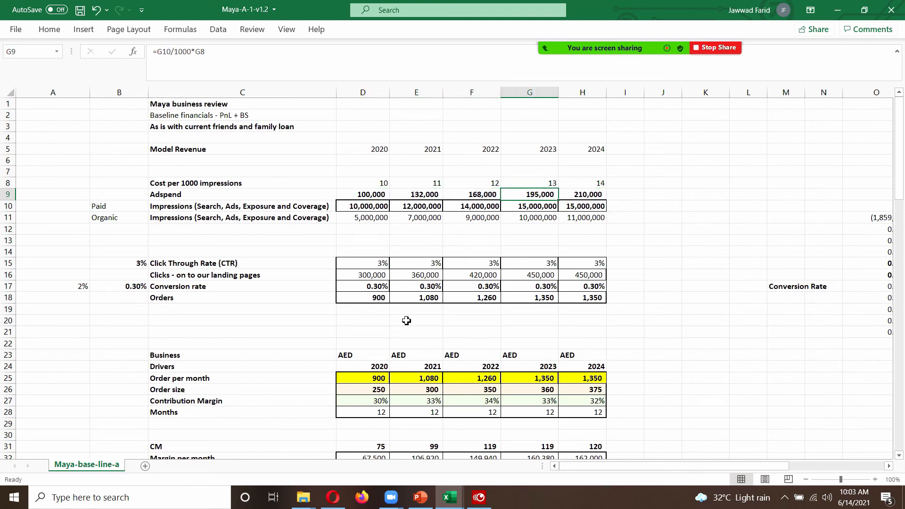
pyautogui.press('Right')
pyautogui.press('Right')
pyautogui.press('Right')
pyautogui.press('Right')
pyautogui.press('Right')
pyautogui.press('Right')
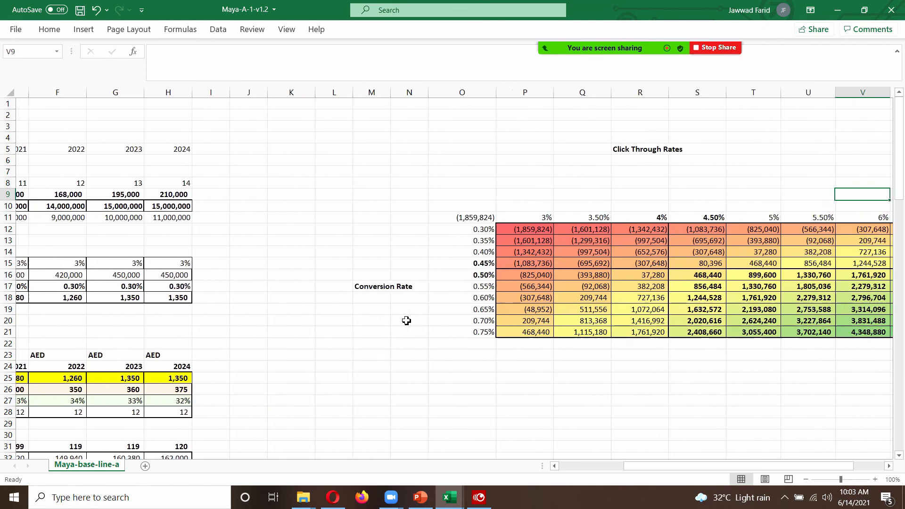